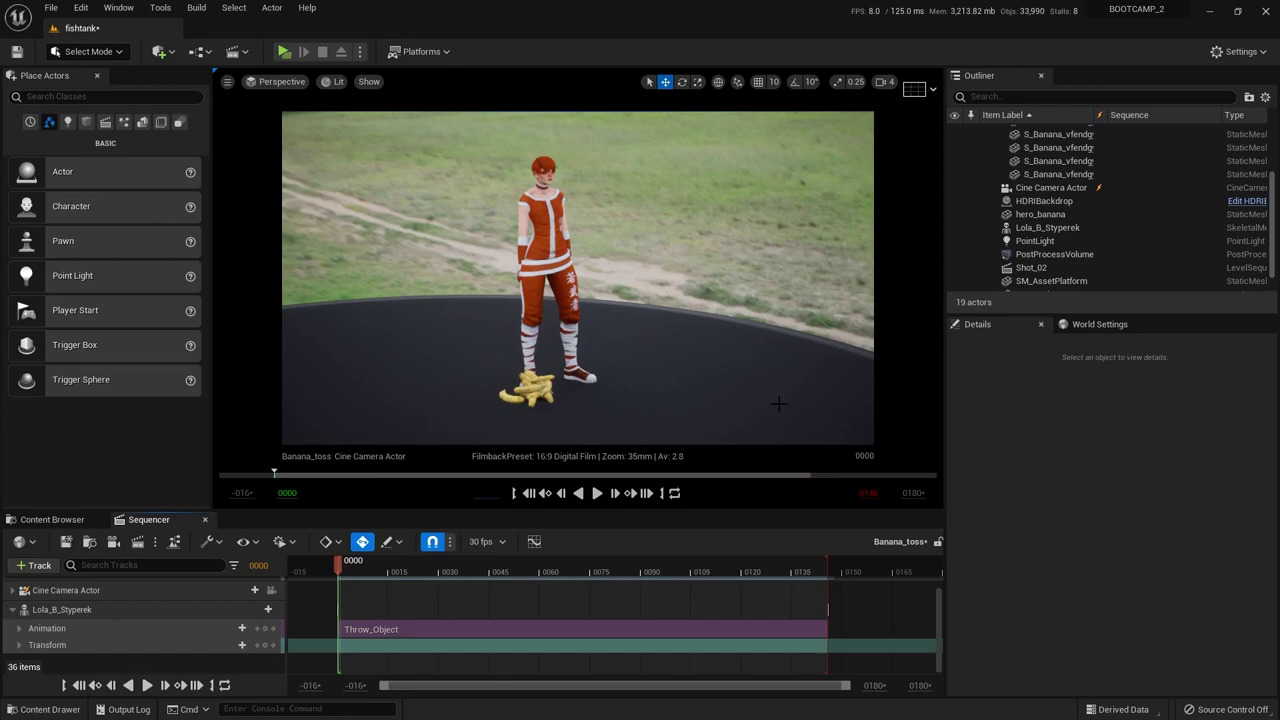
# Review the Throw Object animation on Mixamo and the YouTube results for sending Mixamo characters, and return to Unreal Editor.
pyautogui.hotkey('alt', 'Tab')
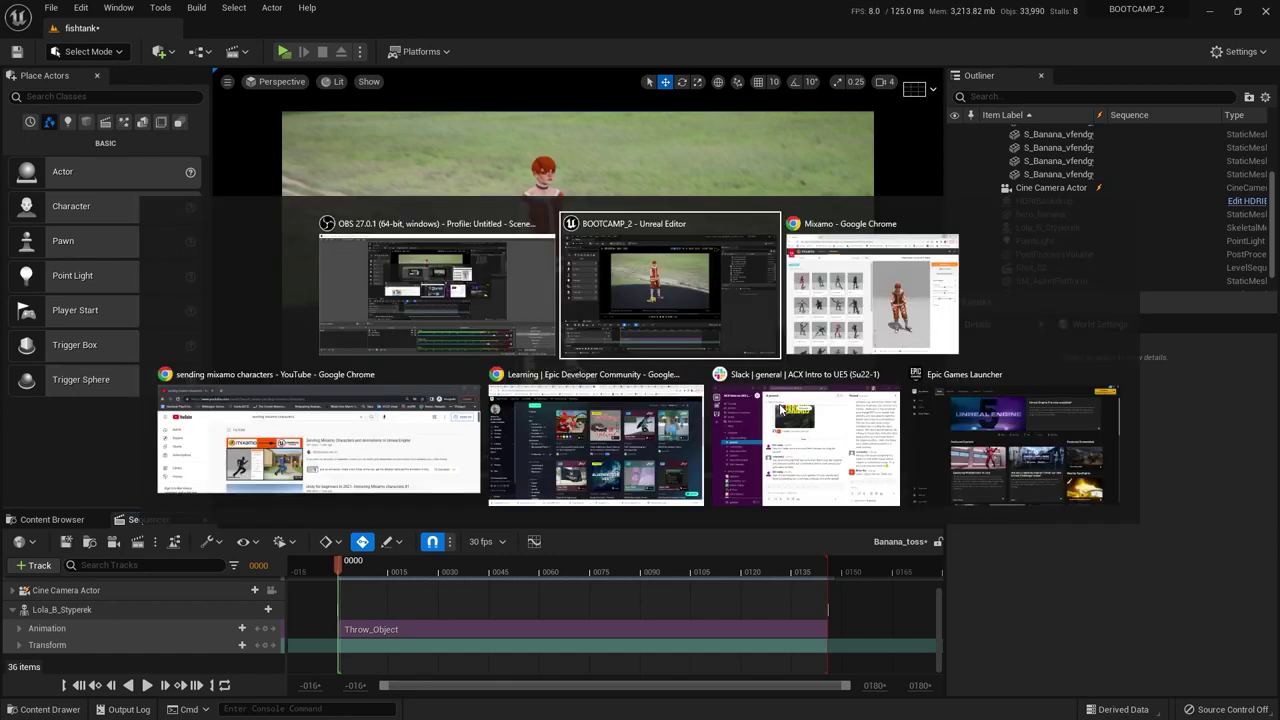
pyautogui.hotkey('alt', 'Tab')
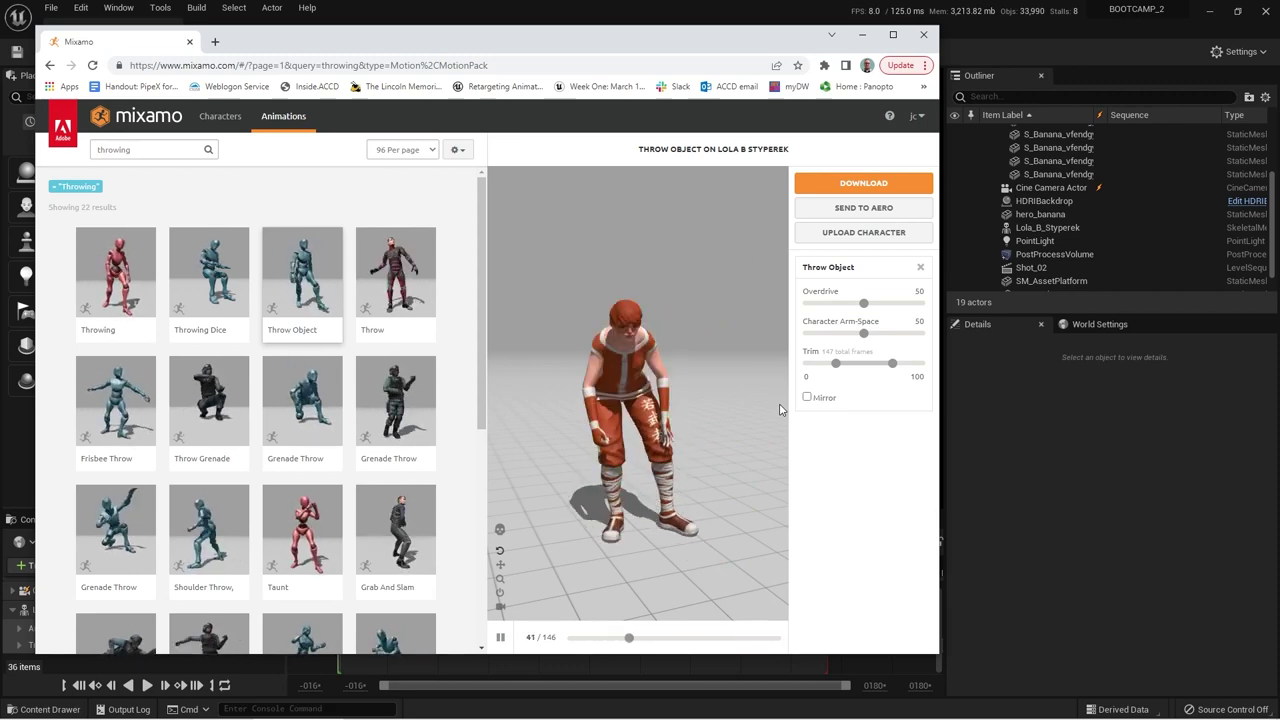
pyautogui.hotkey('alt', 'Tab')
pyautogui.hotkey('alt', 'Tab')
pyautogui.hotkey('alt', 'Tab')
pyautogui.hotkey('alt', 'Tab')
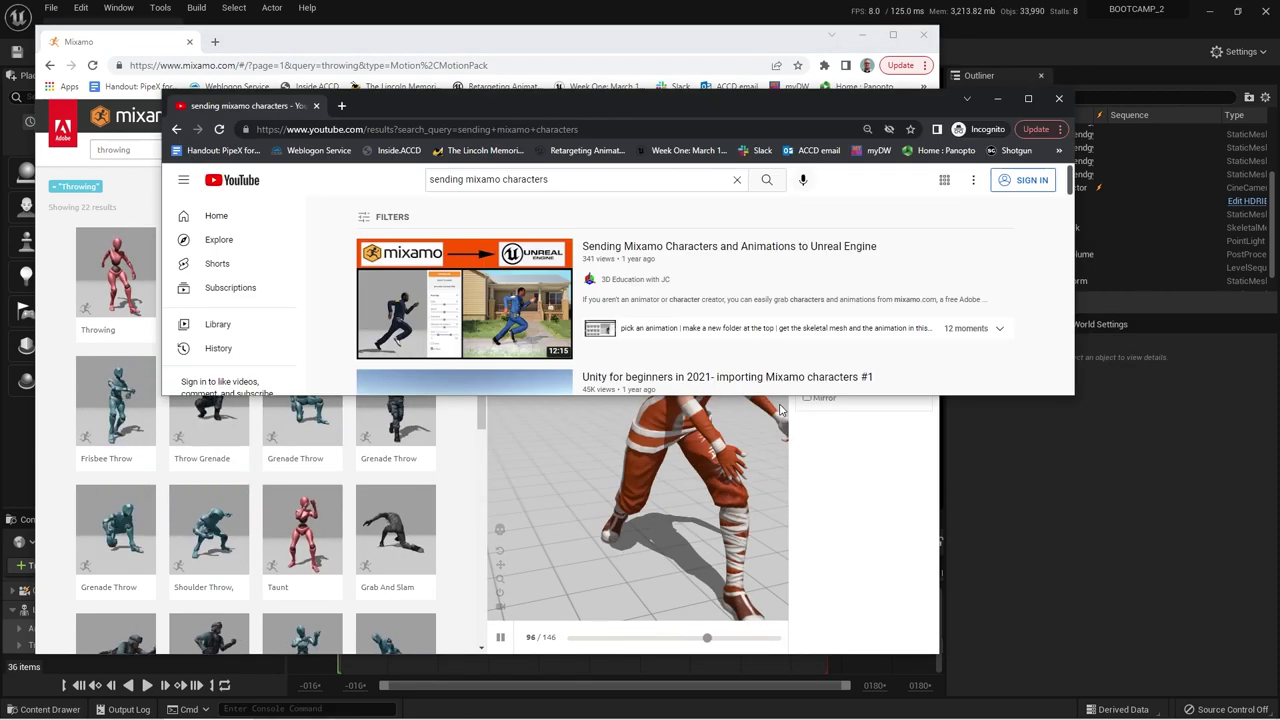
pyautogui.moveTo(406, 273)
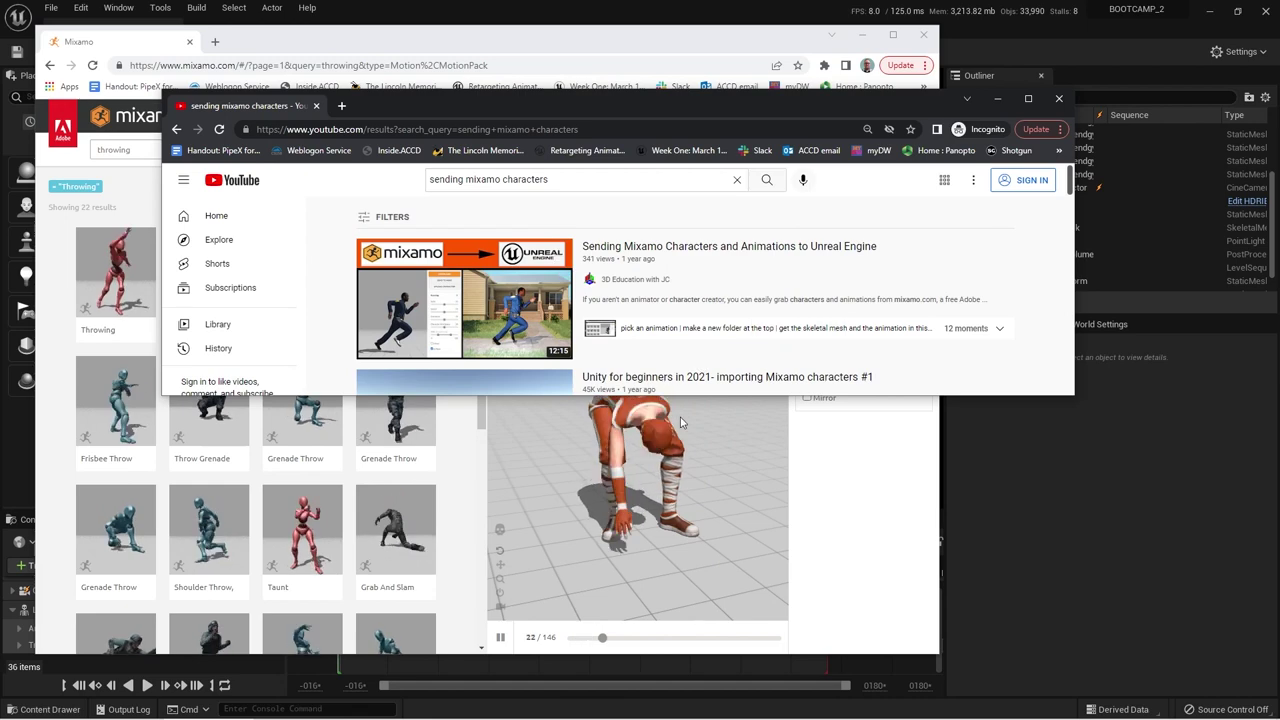
pyautogui.hotkey('alt', 'Tab')
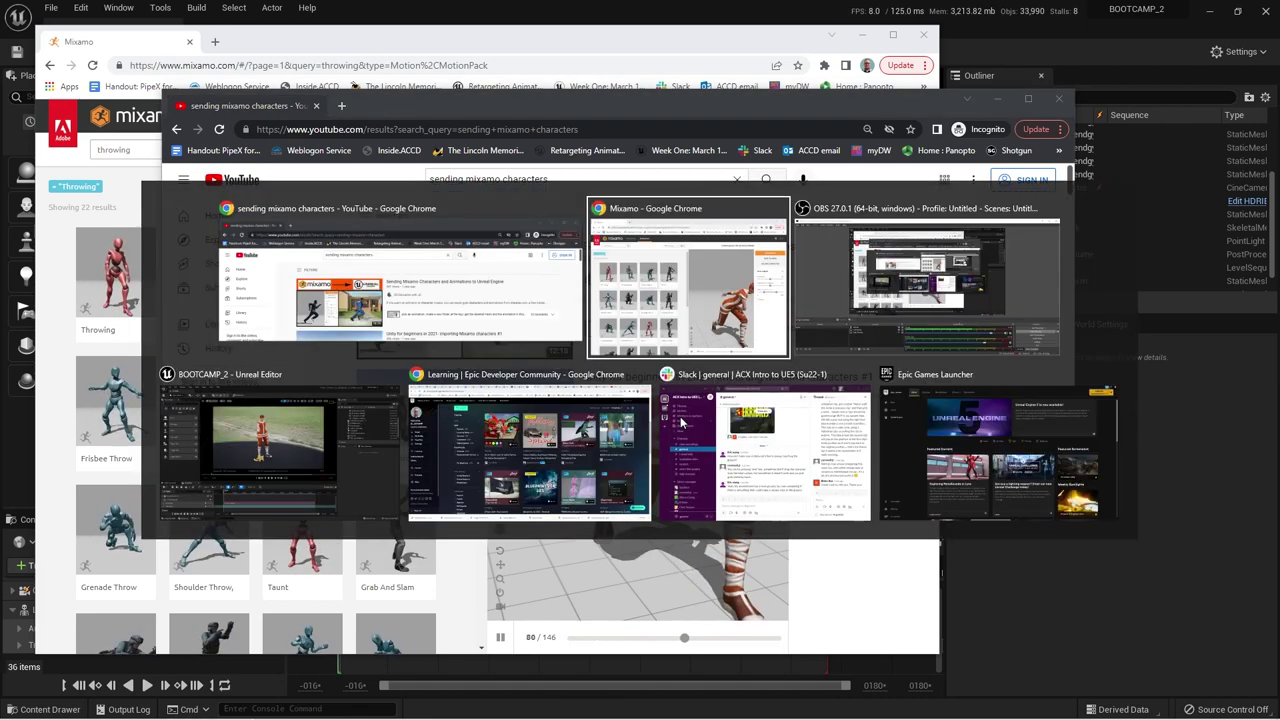
pyautogui.hotkey('alt', 'Tab')
pyautogui.hotkey('alt', 'Tab')
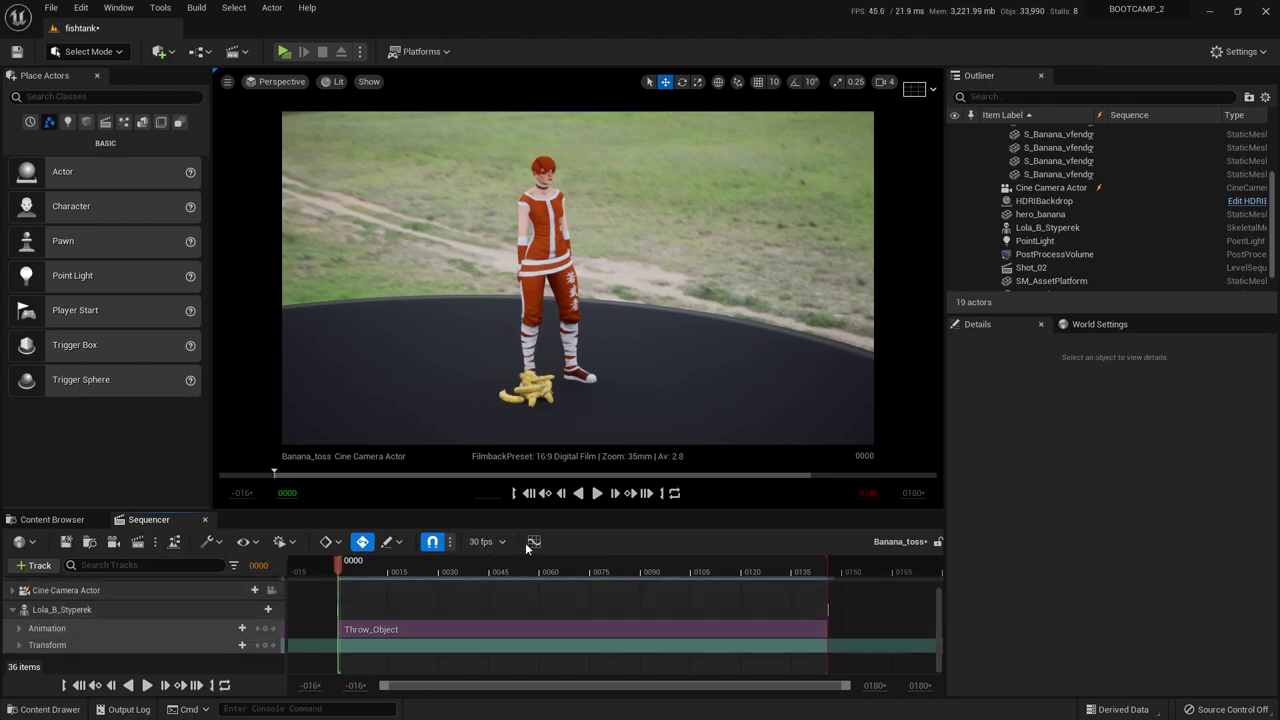
# Play the Banana_toss sequence from the start and pause it at frame 85.
pyautogui.click(597, 493)
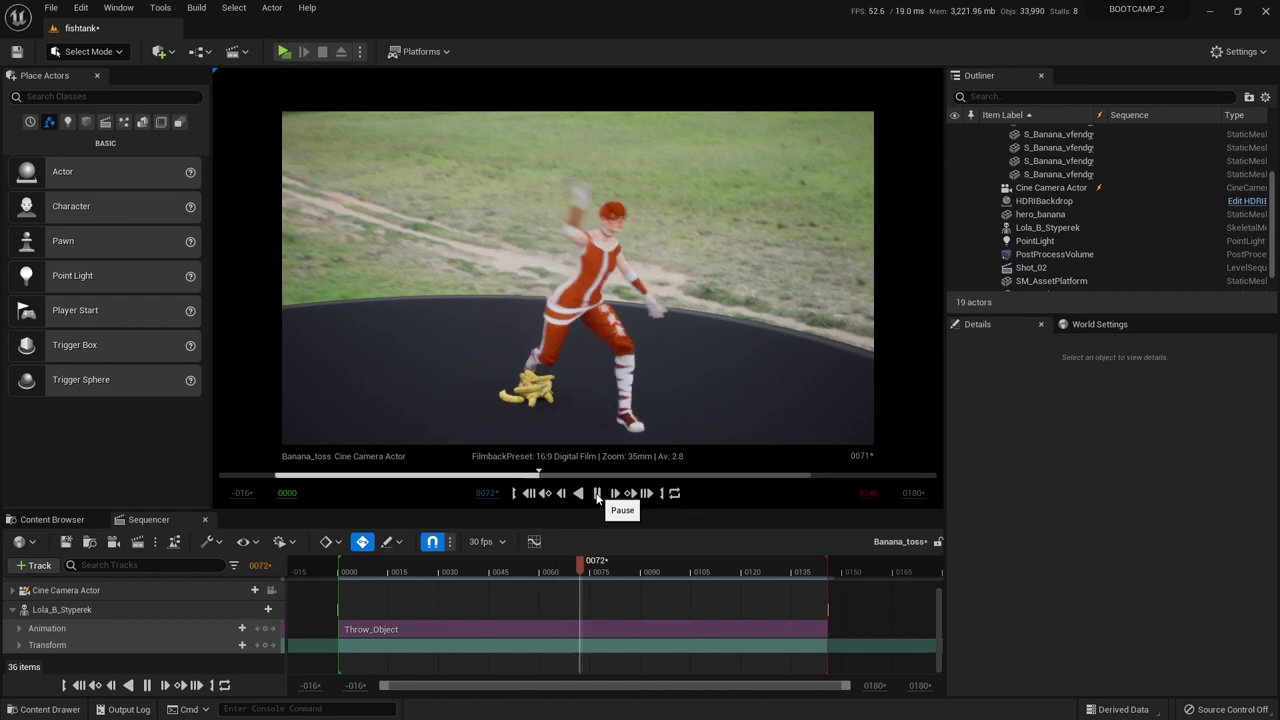
pyautogui.click(597, 494)
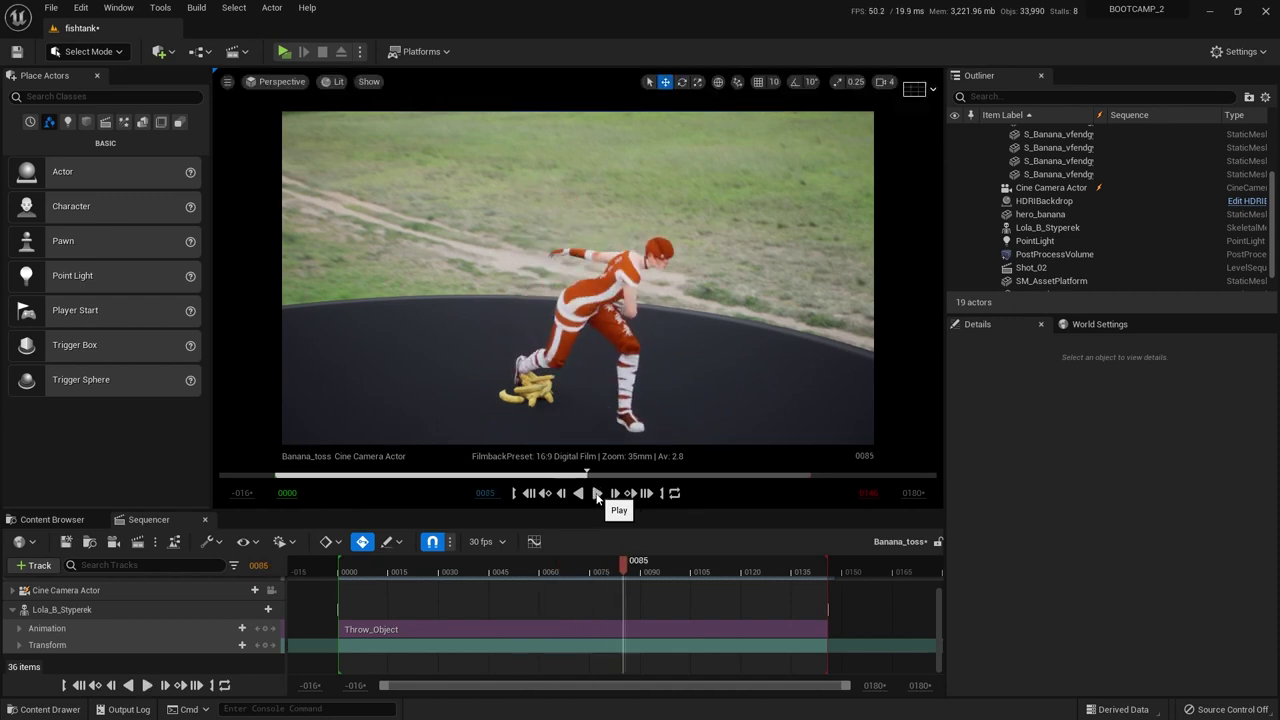
# Select hero_banana, unlock the viewport from the Camera Cuts track, and frame the banana in the perspective view.
pyautogui.click(547, 380)
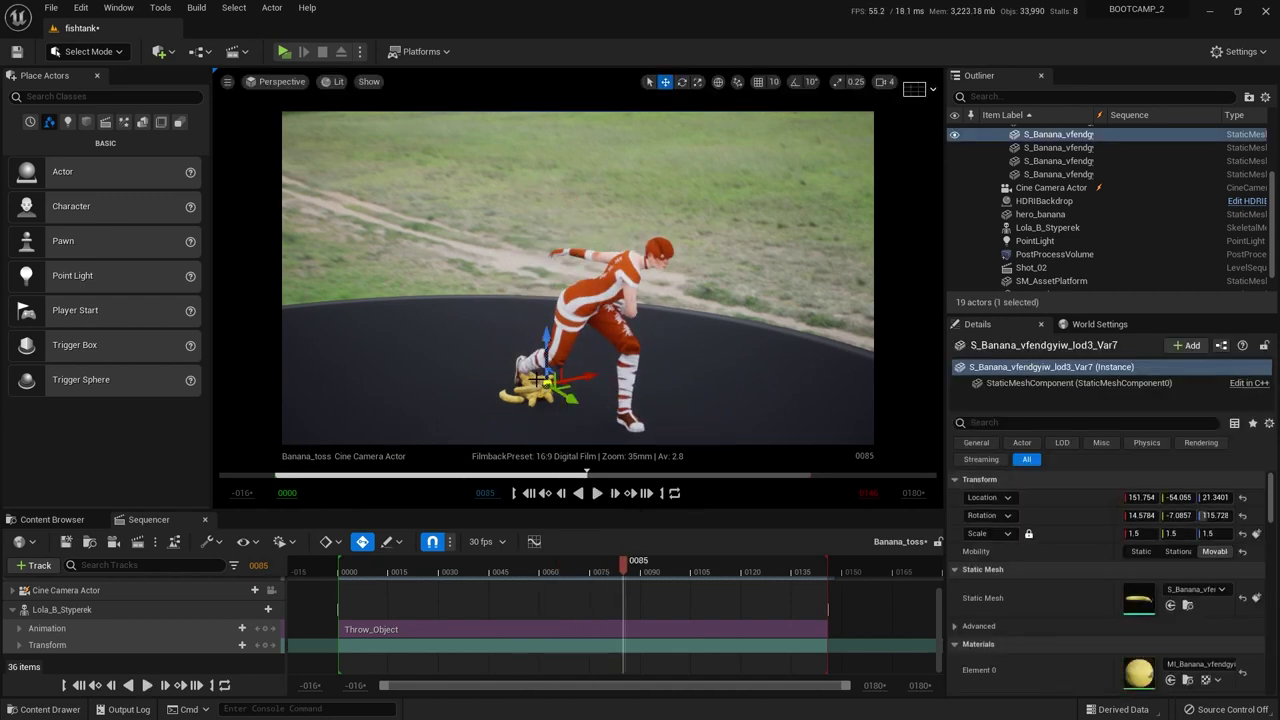
pyautogui.click(540, 380)
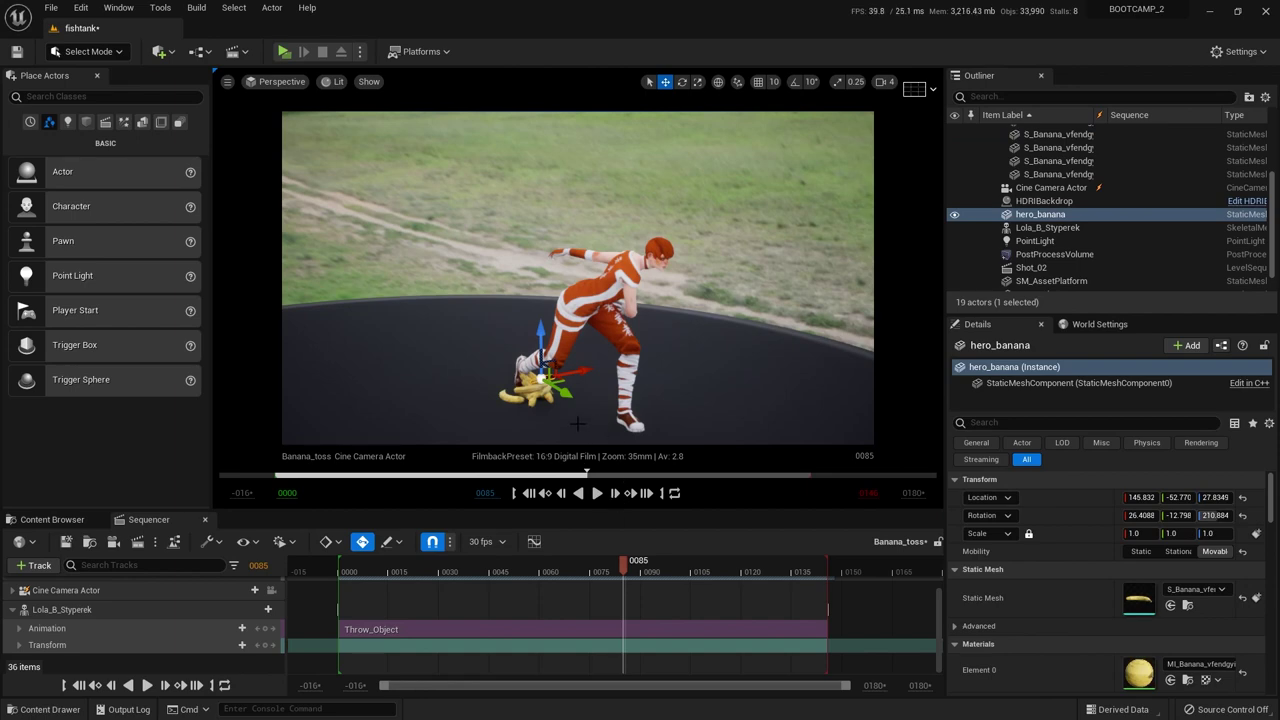
pyautogui.press('f')
pyautogui.click(271, 590)
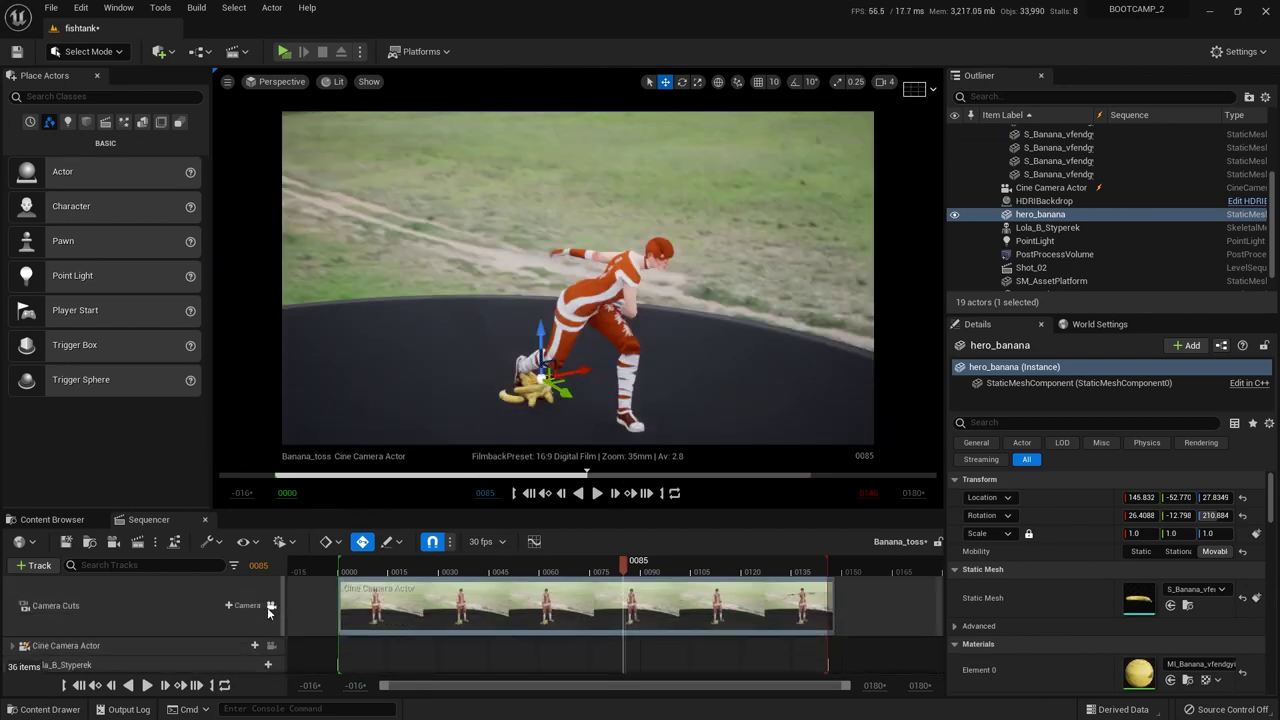
pyautogui.click(270, 606)
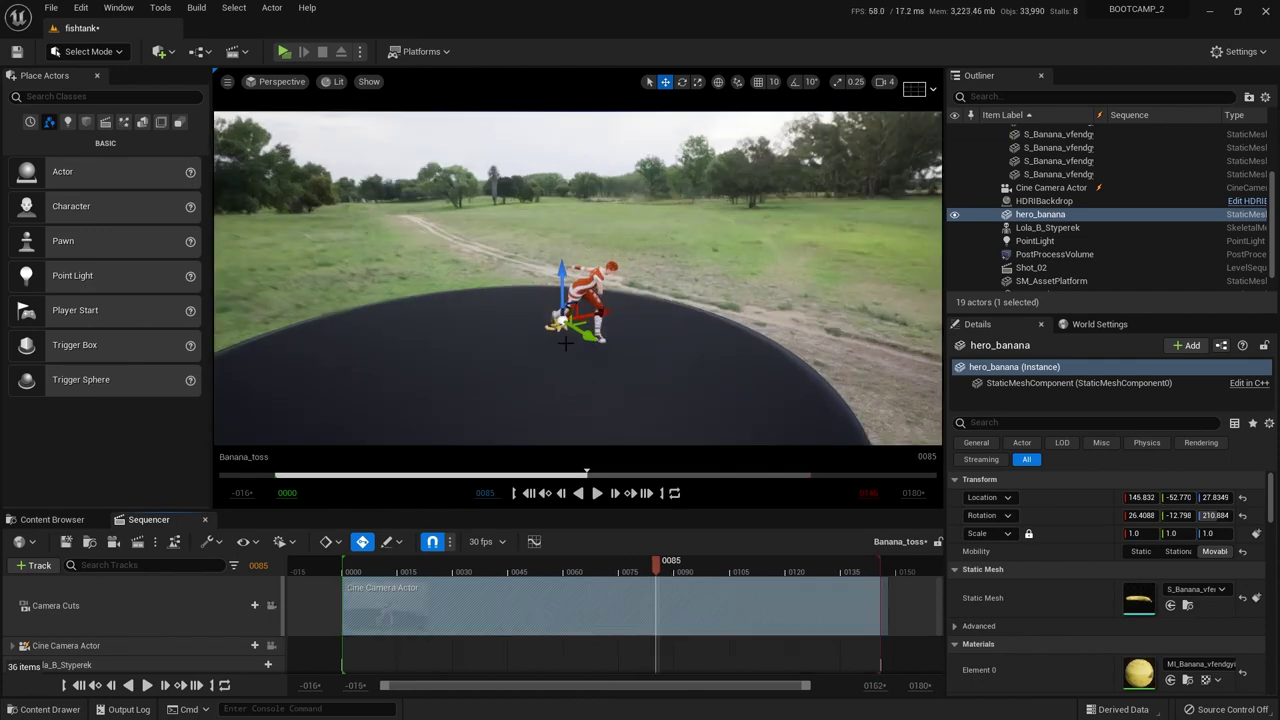
pyautogui.doubleClick(1040, 214)
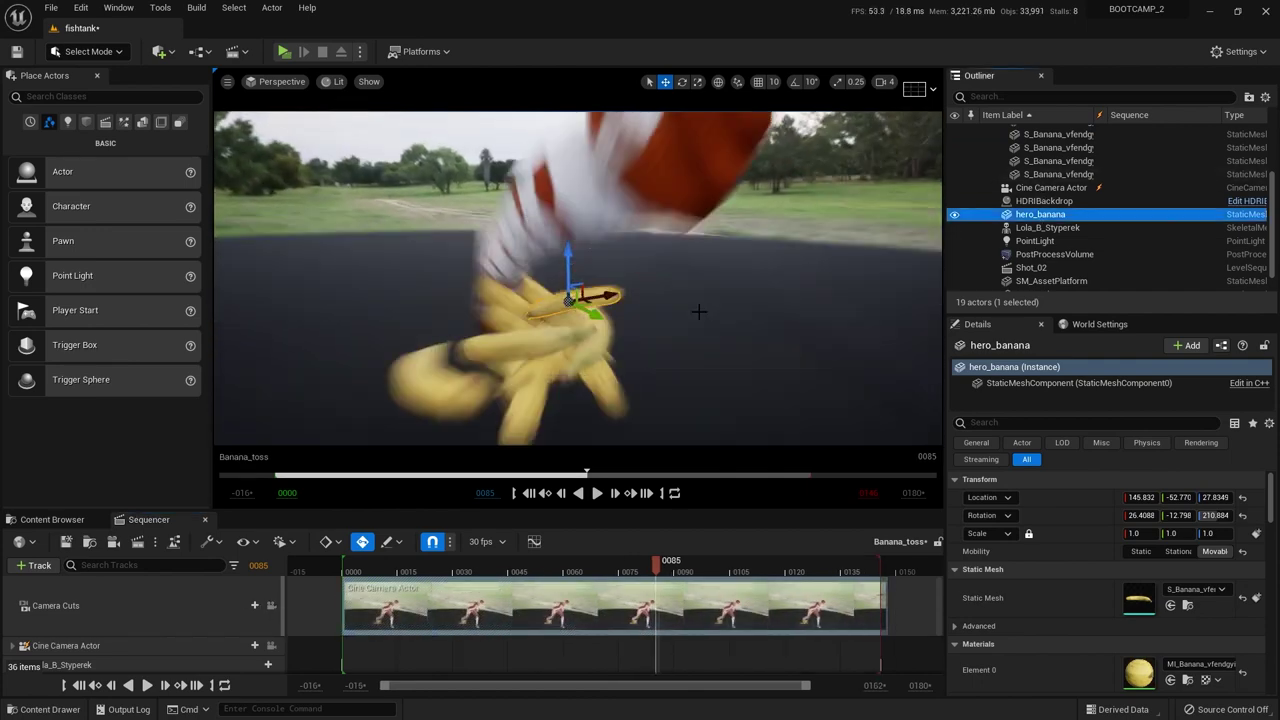
pyautogui.scroll(-3, 738, 322)
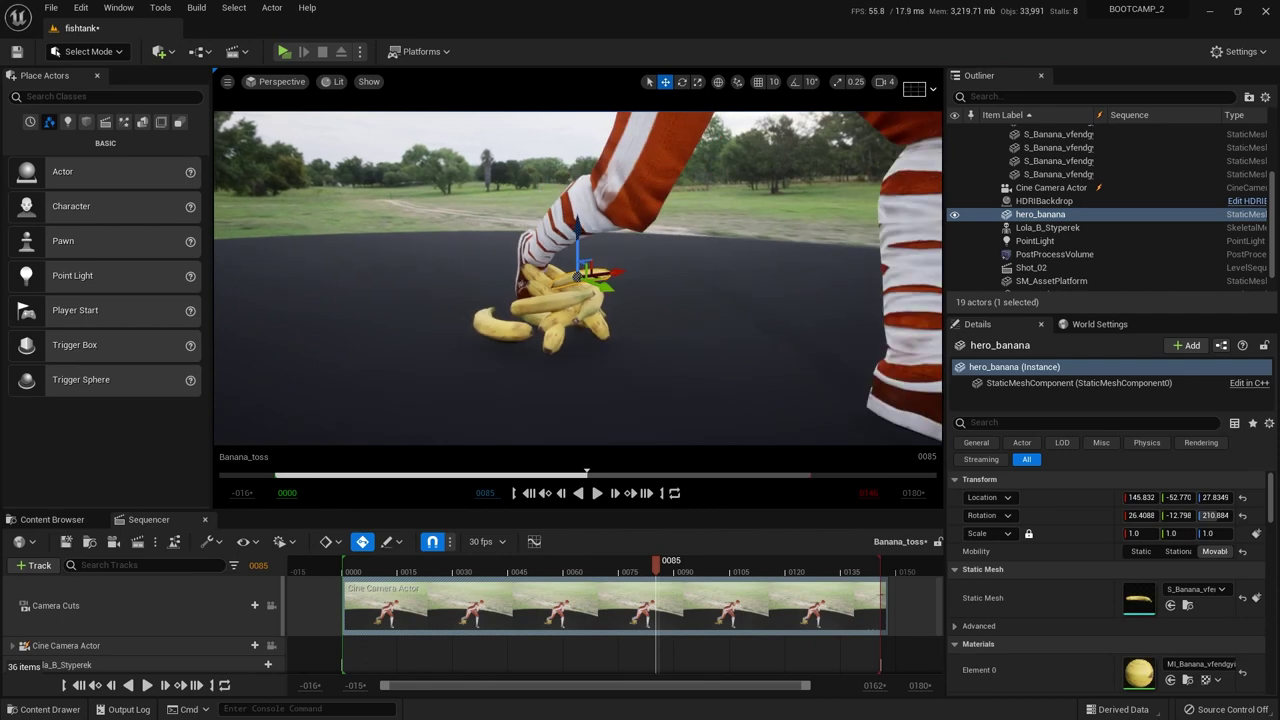
# Scrub the sequence back to frame 27, where the character's hand reaches the banana pile.
pyautogui.moveTo(652, 549); pyautogui.dragTo(458, 597)
pyautogui.click(513, 407)
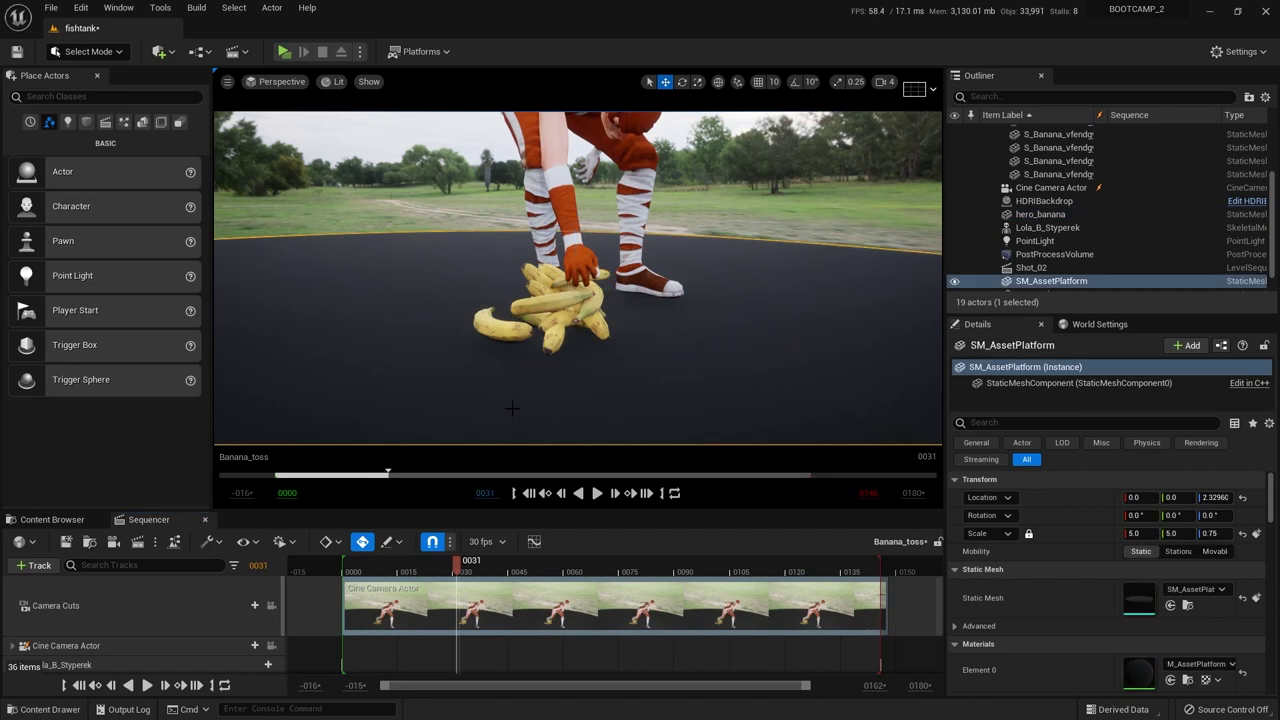
pyautogui.moveTo(458, 571); pyautogui.dragTo(445, 573)
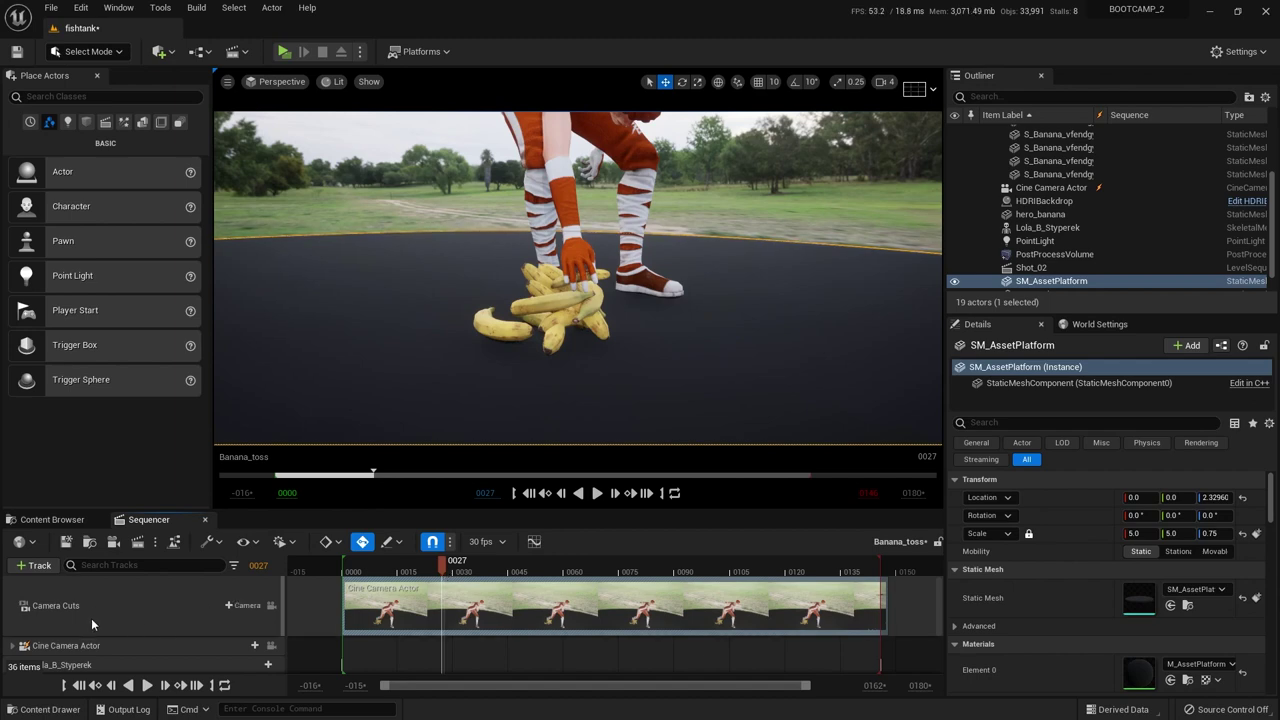
pyautogui.moveTo(115, 604)
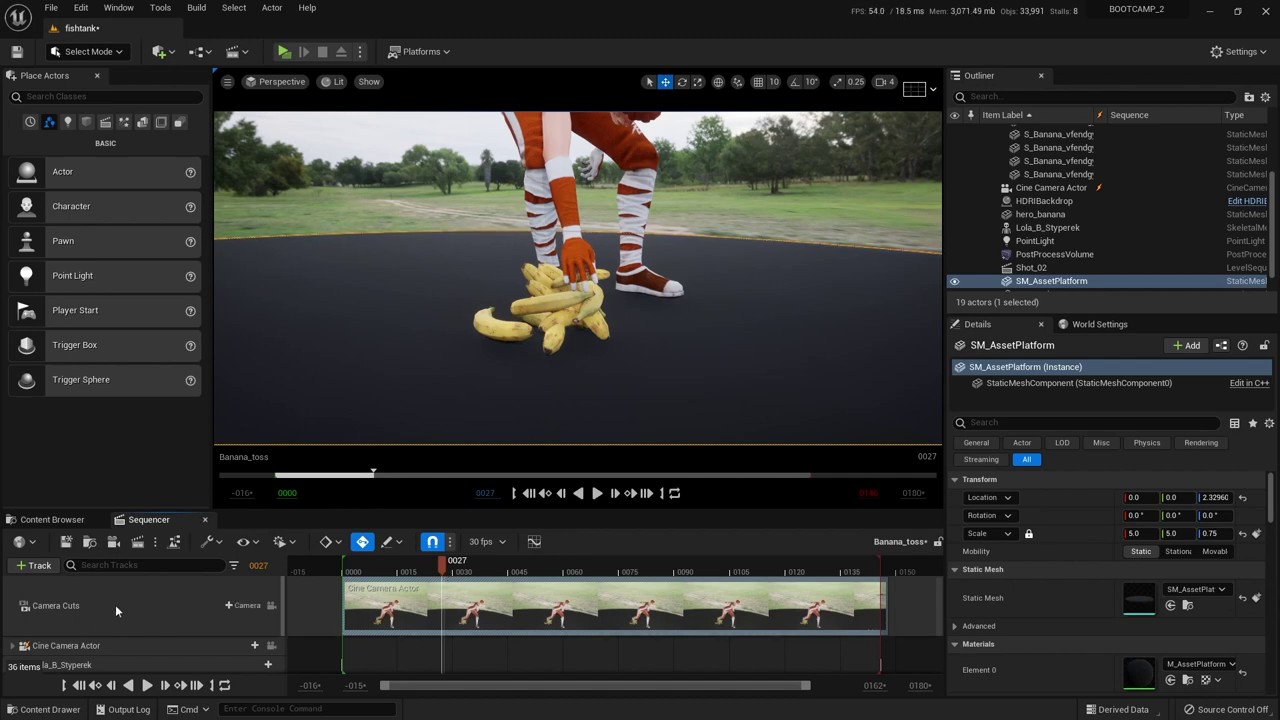
# Add the hero_banana actor to the Banana_toss sequence and enlarge the Sequencer area to show its tracks.
pyautogui.click(1038, 216)
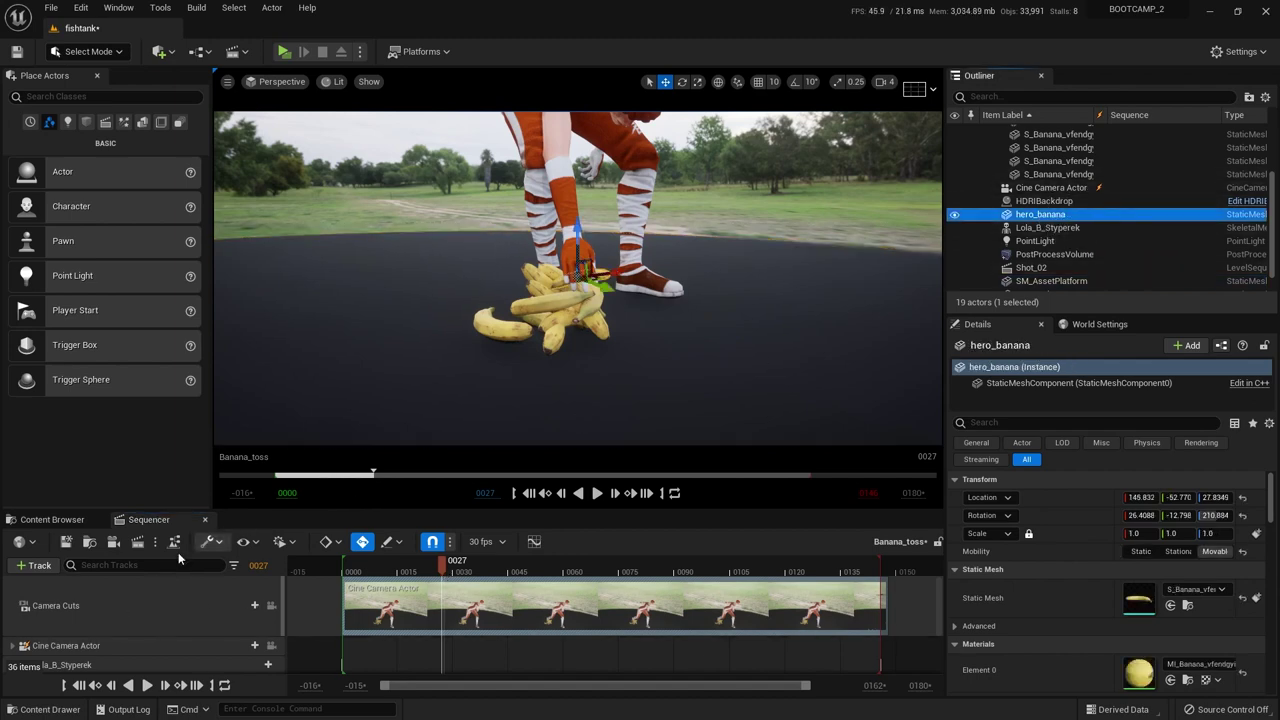
pyautogui.click(36, 565)
pyautogui.moveTo(120, 346)
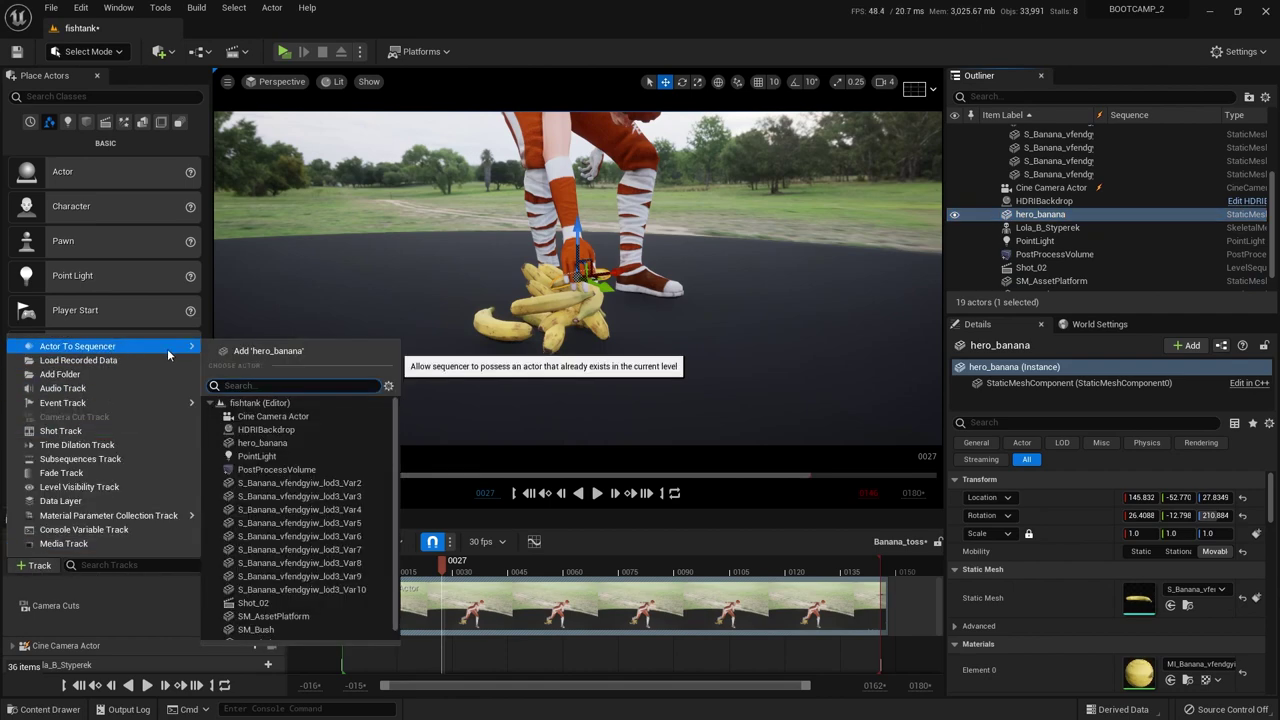
pyautogui.click(258, 352)
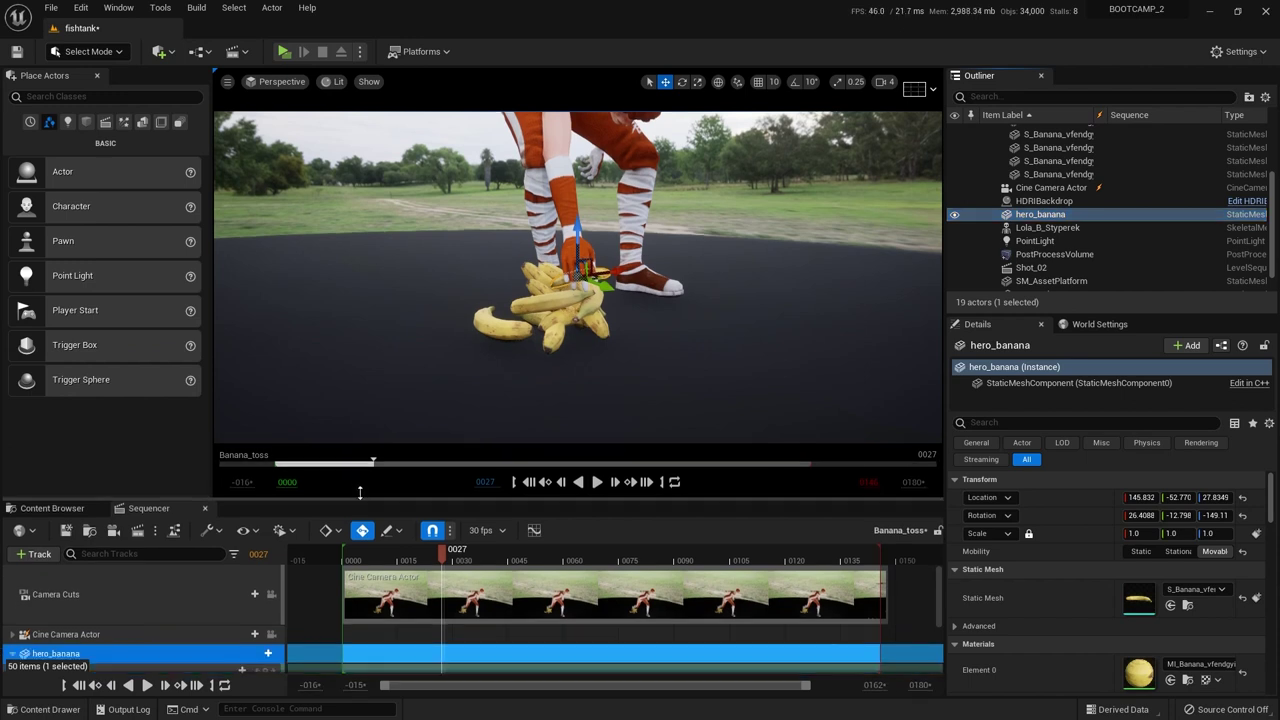
pyautogui.moveTo(358, 509); pyautogui.dragTo(366, 458)
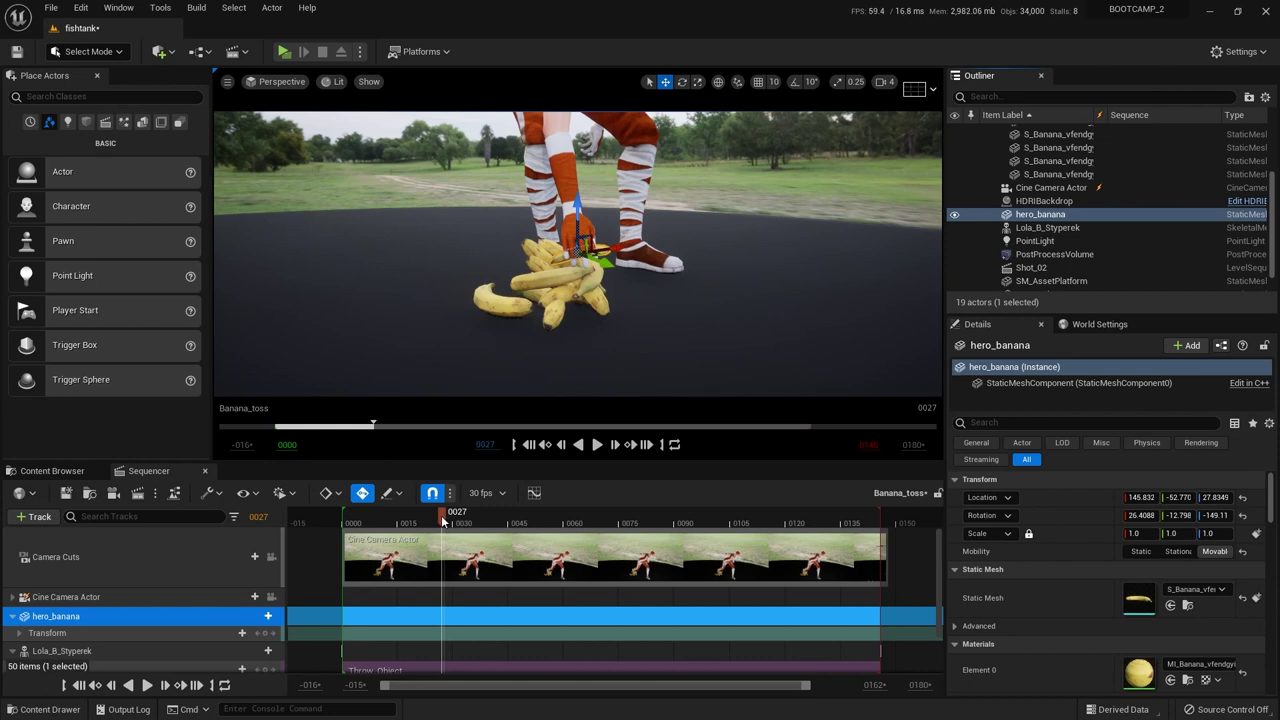
# Frame hero_banana up close, compare the hand's grip across frames 28 to 31, and park the playhead at frame 30.
pyautogui.moveTo(443, 523)
pyautogui.mouseDown()
pyautogui.moveTo(430, 523)
pyautogui.moveTo(451, 526)
pyautogui.mouseUp()
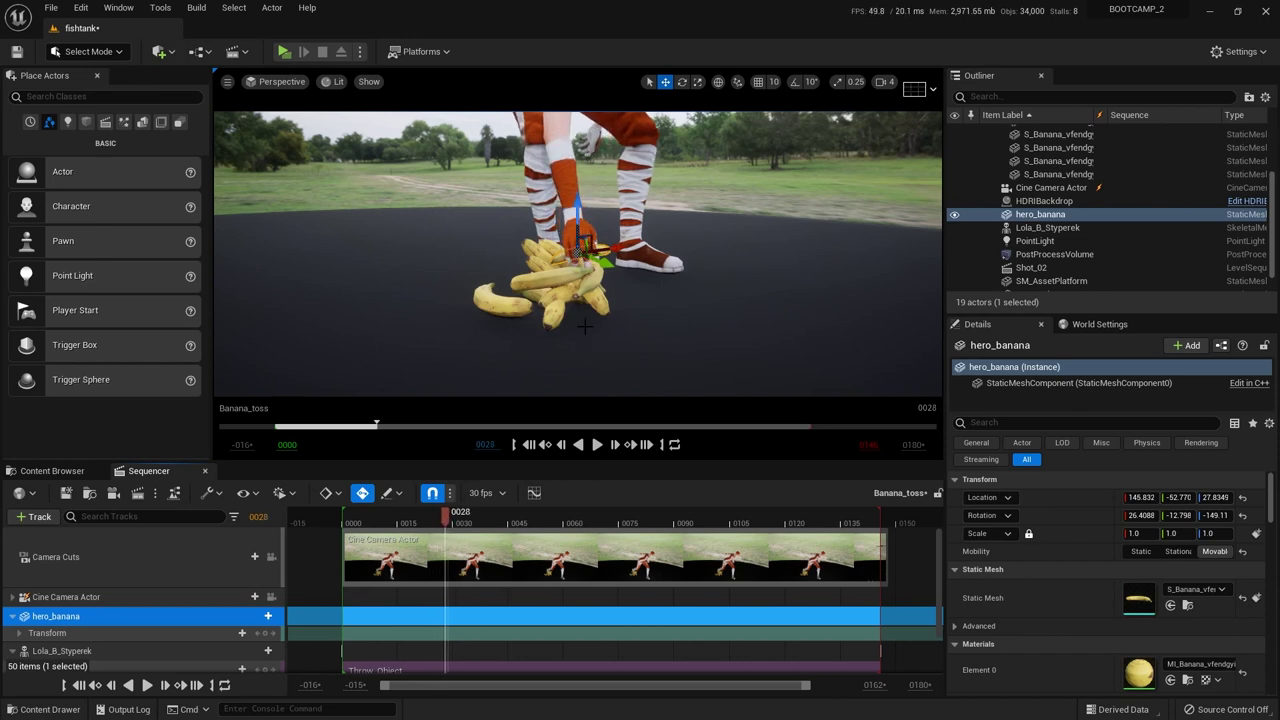
pyautogui.press('f')
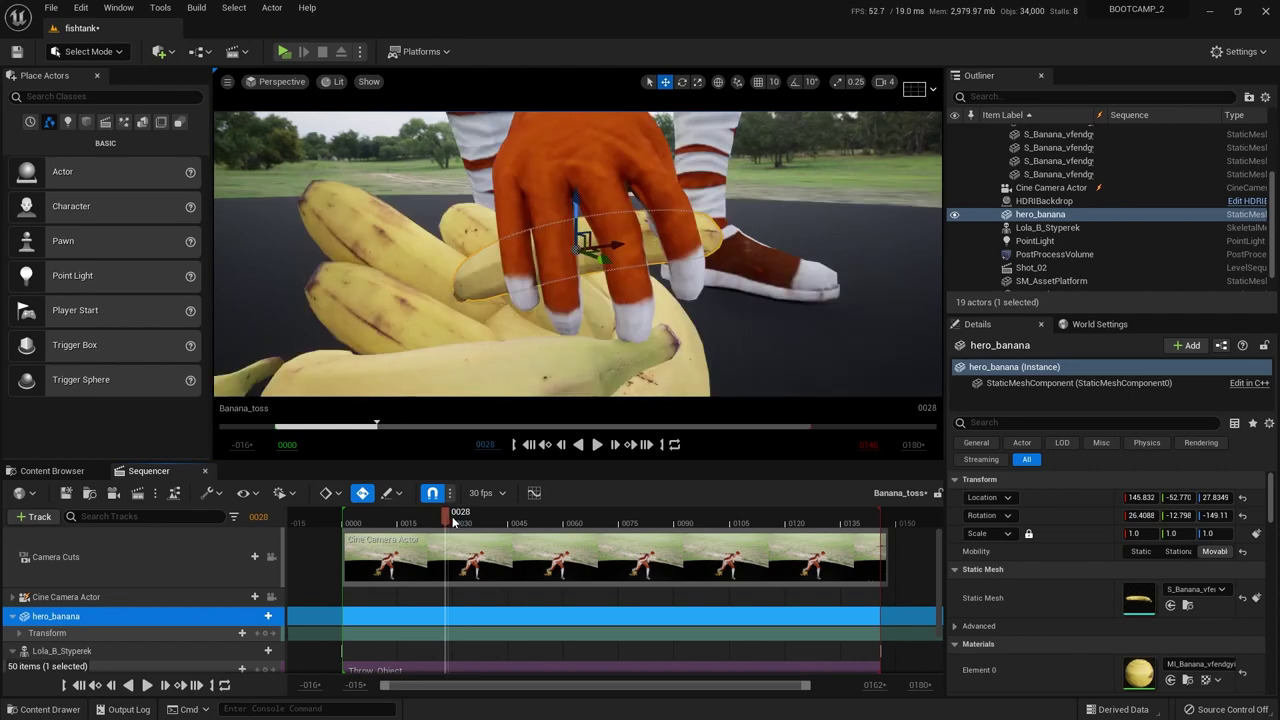
pyautogui.moveTo(453, 522)
pyautogui.mouseDown()
pyautogui.moveTo(466, 520)
pyautogui.moveTo(455, 525)
pyautogui.mouseUp()
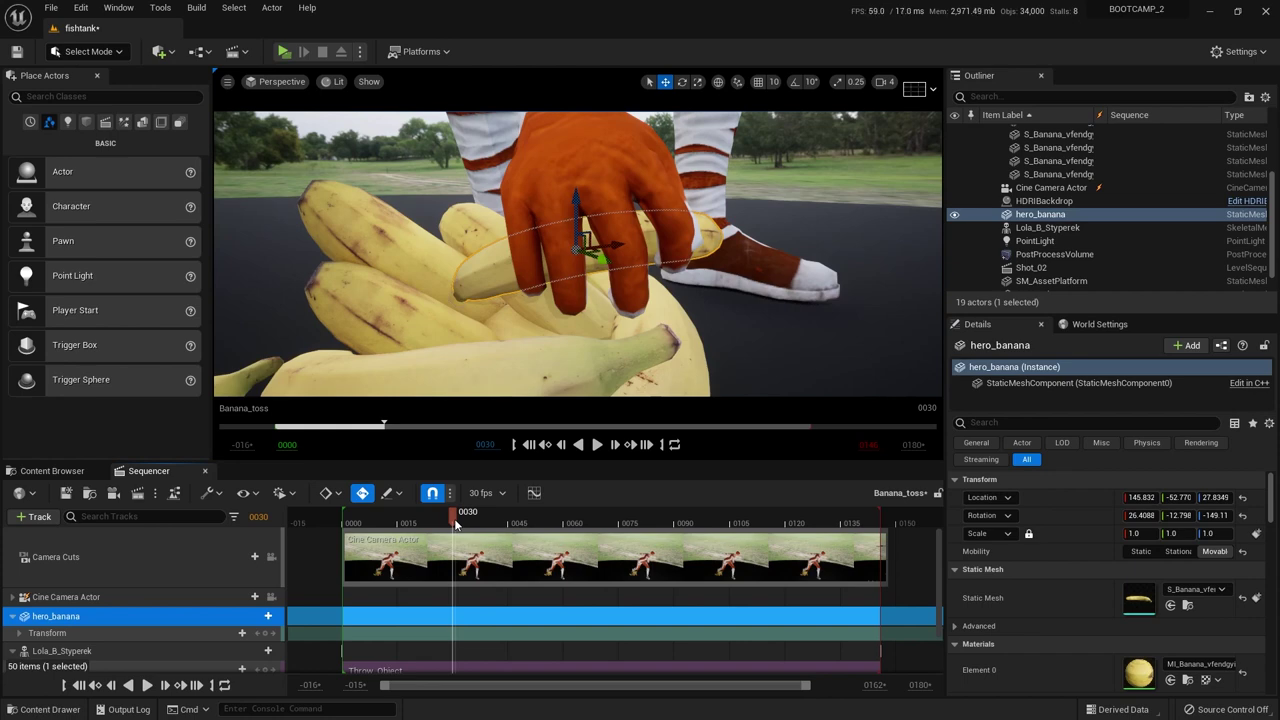
pyautogui.moveTo(453, 524); pyautogui.dragTo(449, 526)
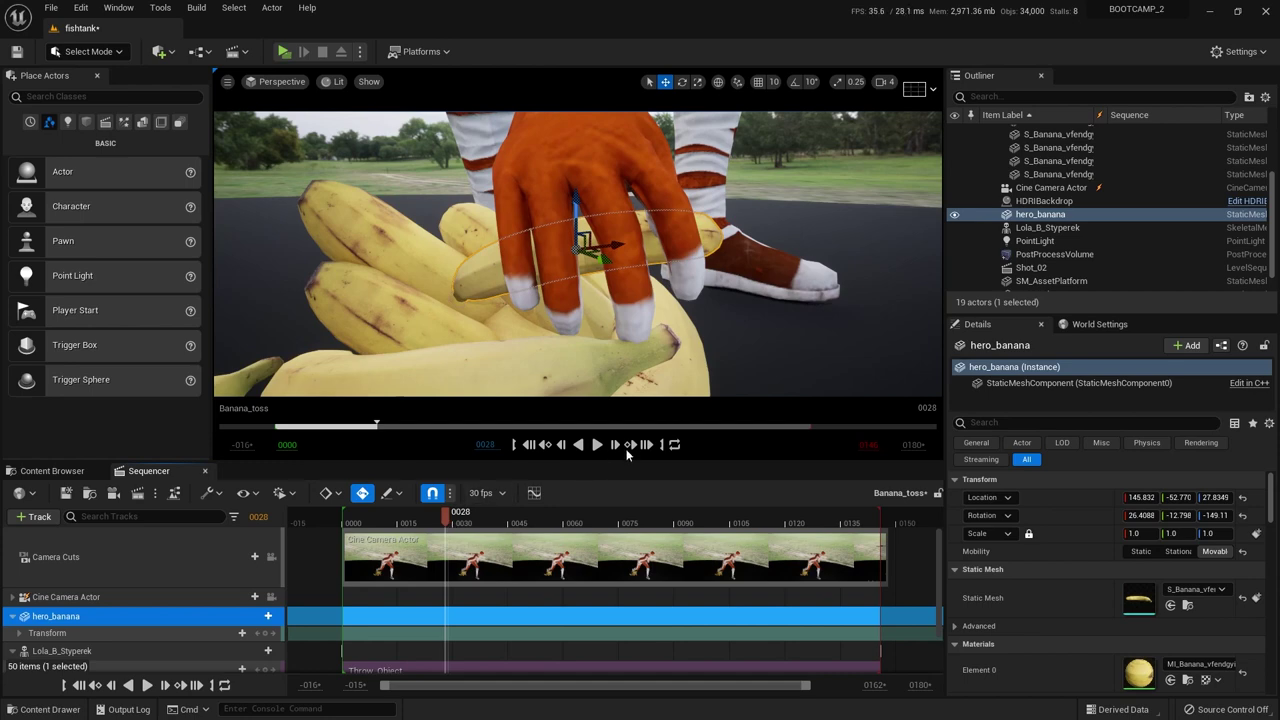
pyautogui.click(616, 445)
pyautogui.click(616, 445)
pyautogui.click(616, 445)
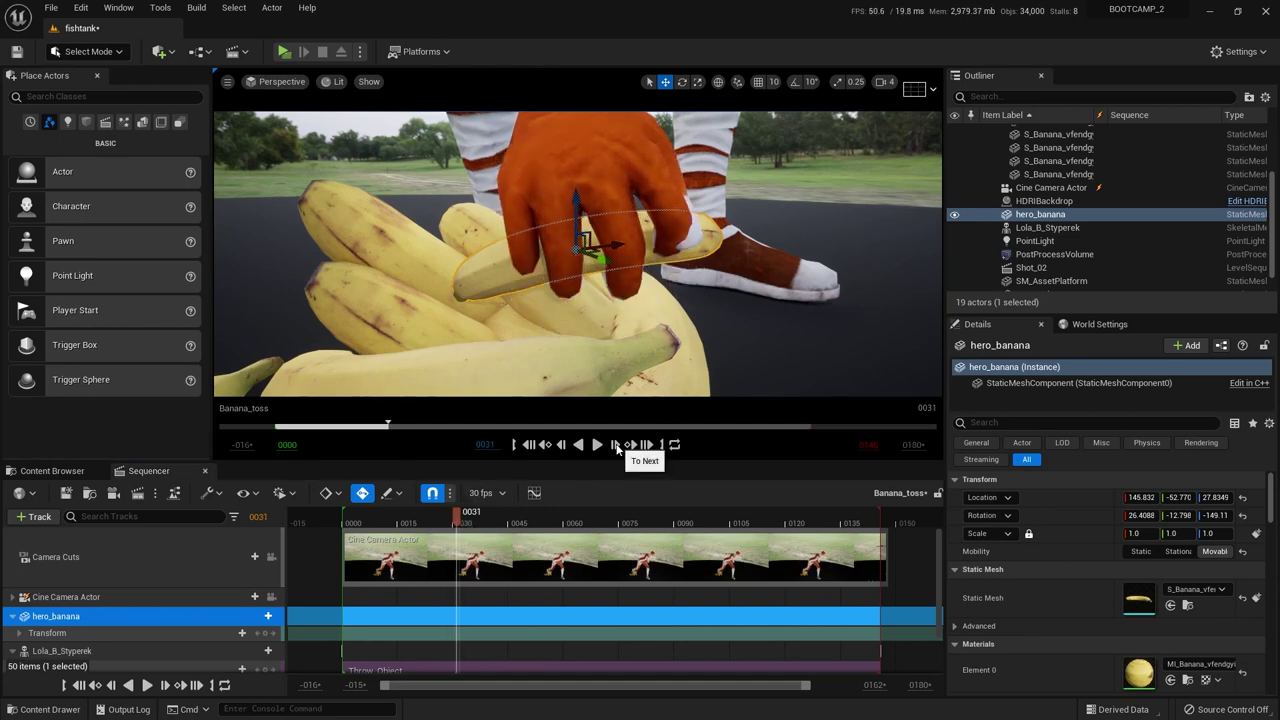
pyautogui.click(562, 445)
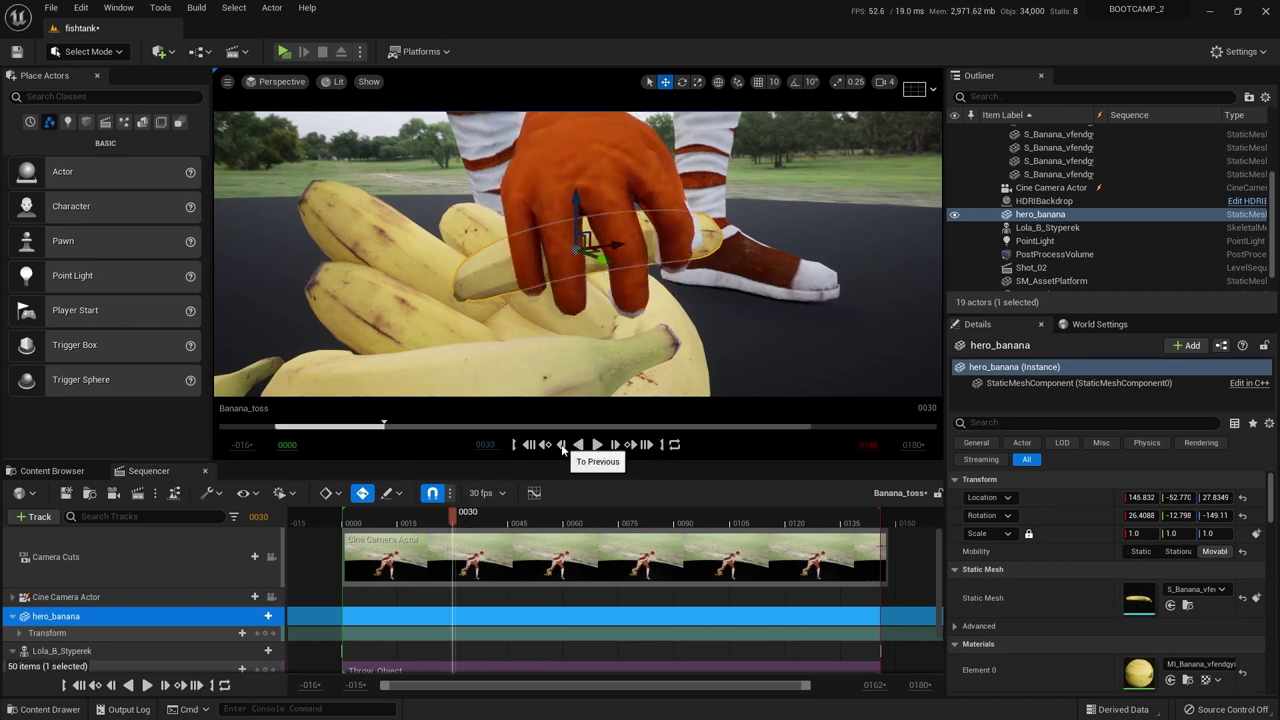
pyautogui.click(562, 445)
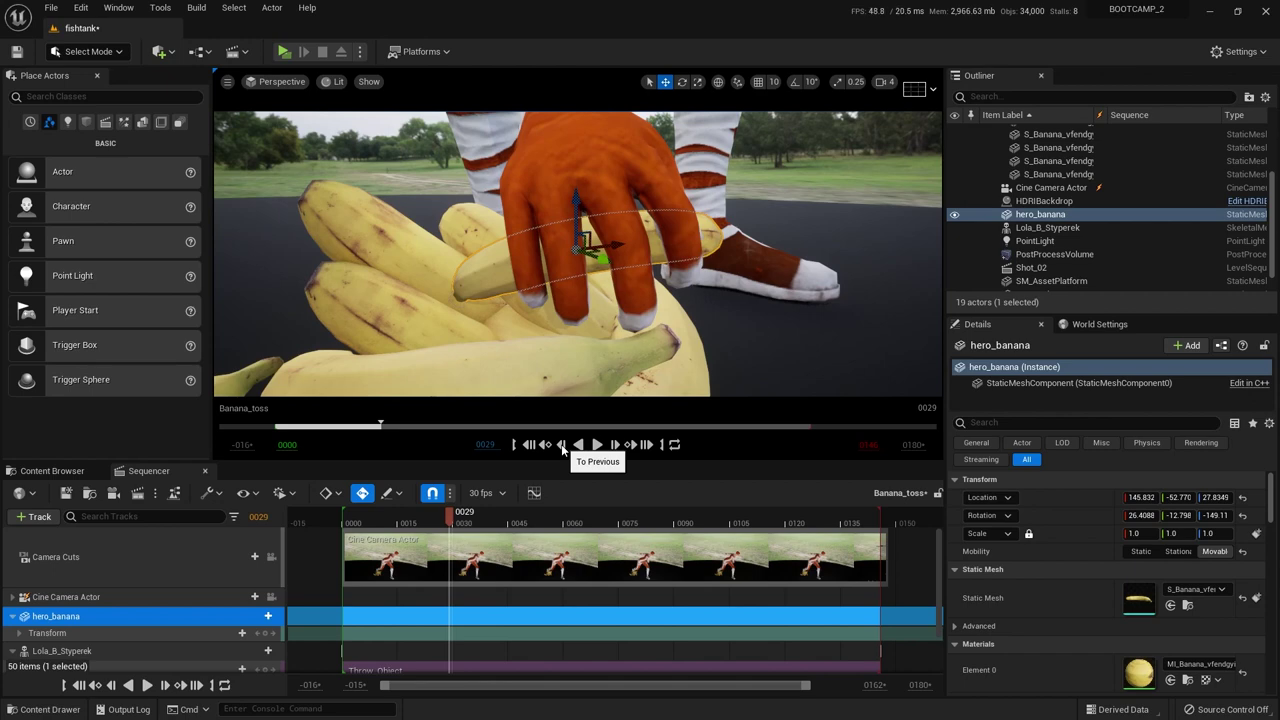
pyautogui.click(616, 446)
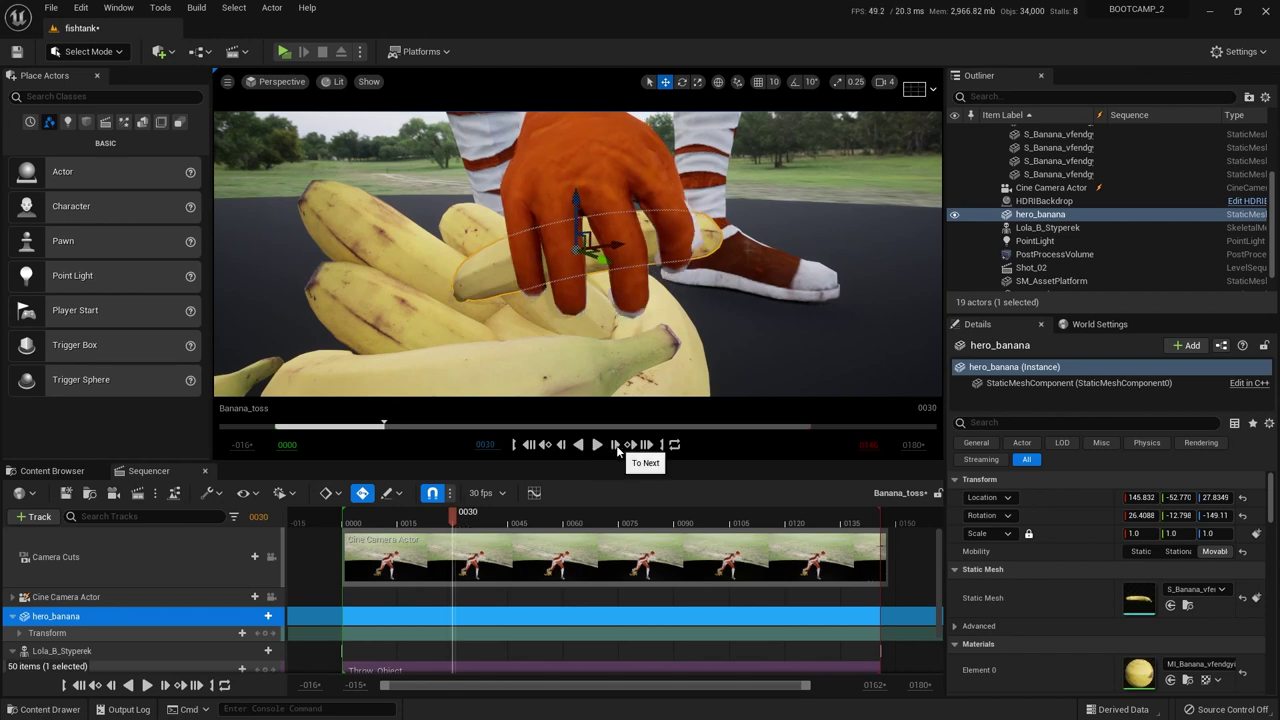
pyautogui.click(616, 446)
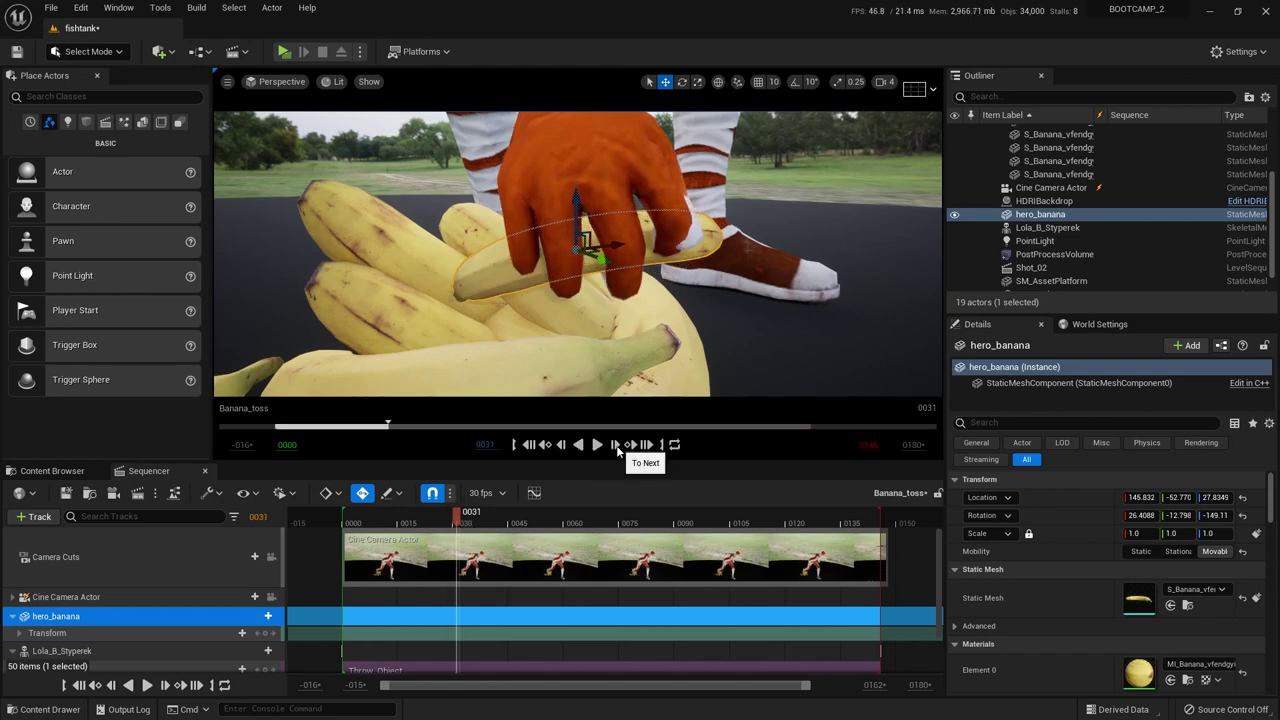
pyautogui.click(562, 445)
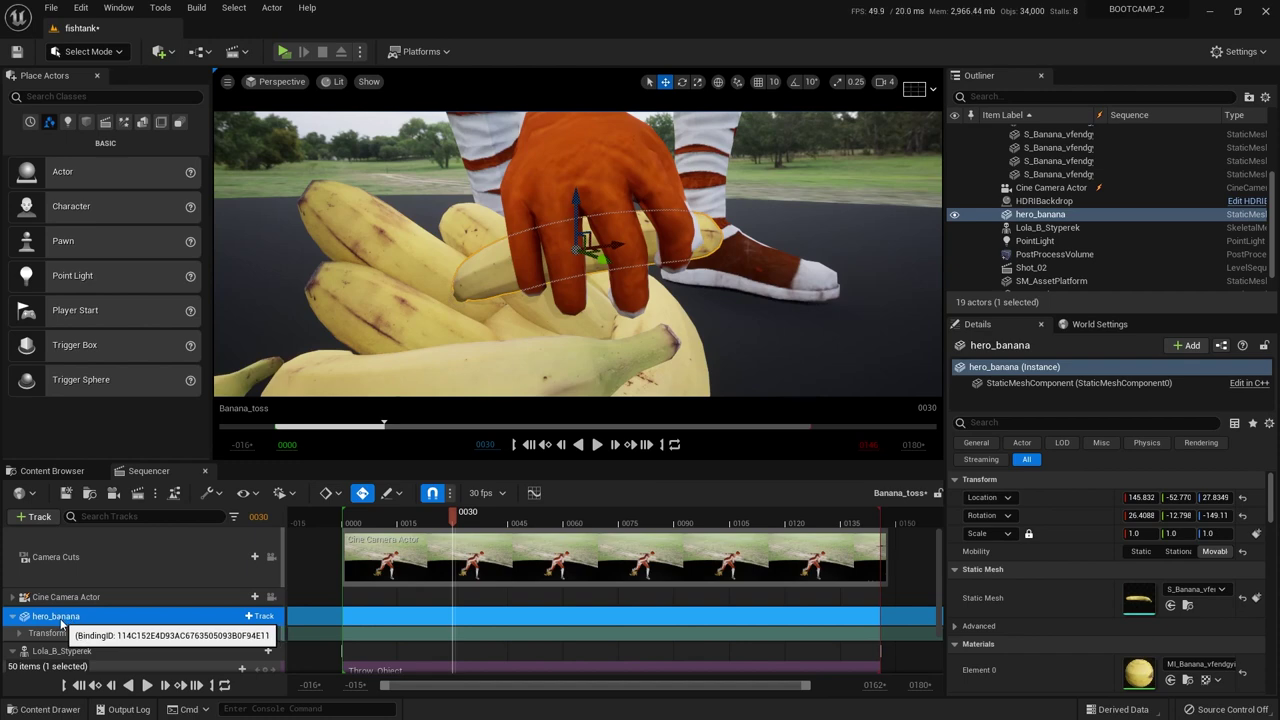
# Attach hero_banana to the RightHand bone of Lola_B_Styperek, starting at frame 30.
pyautogui.click(264, 621)
pyautogui.moveTo(292, 467)
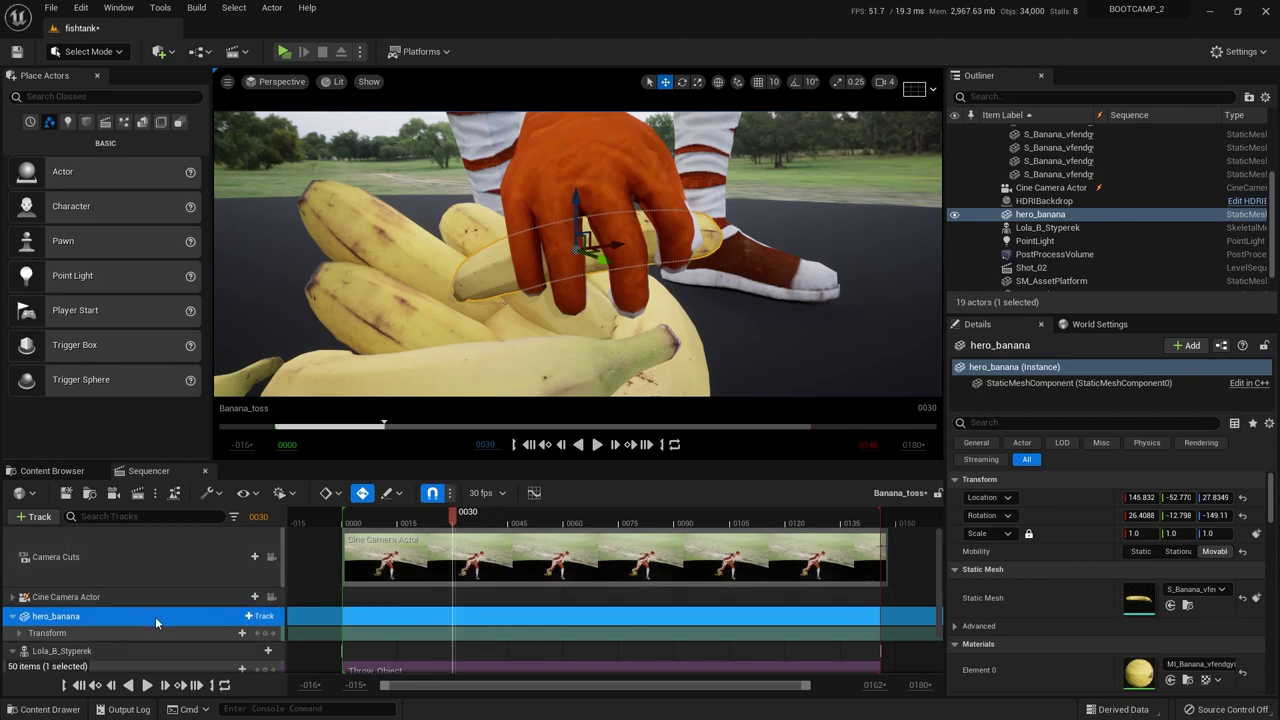
pyautogui.click(257, 619)
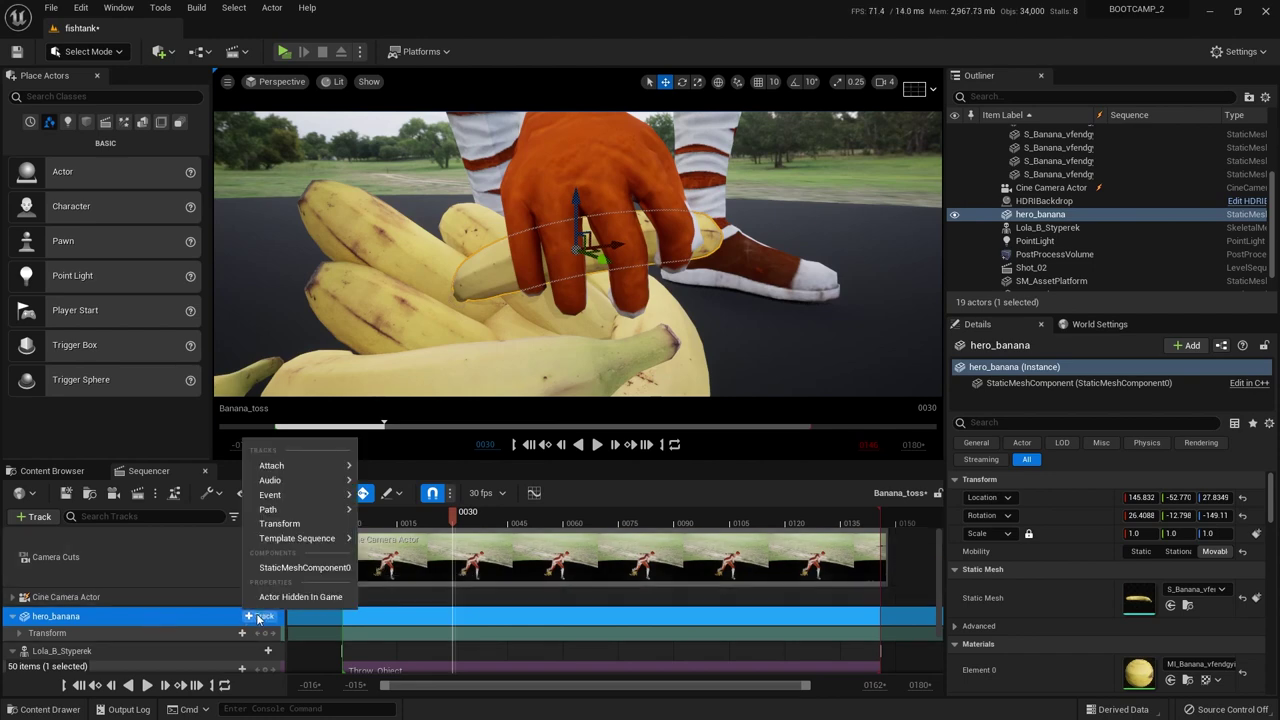
pyautogui.moveTo(300, 467)
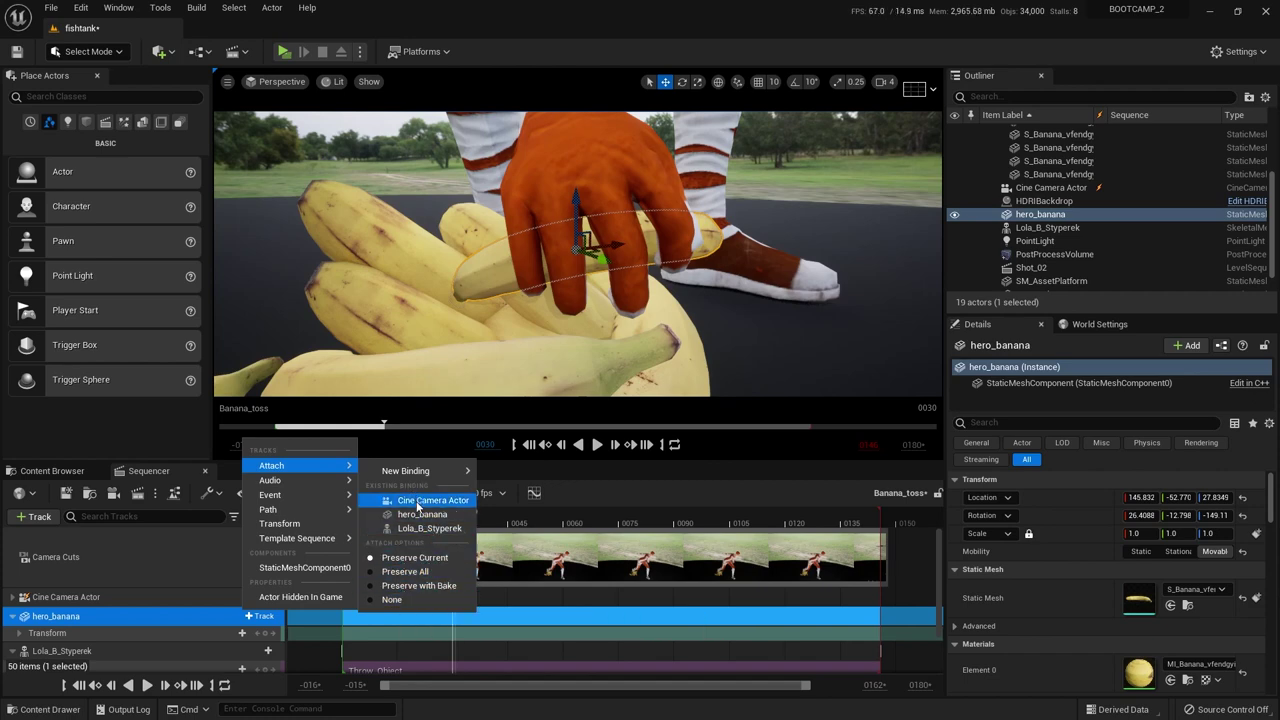
pyautogui.moveTo(420, 472)
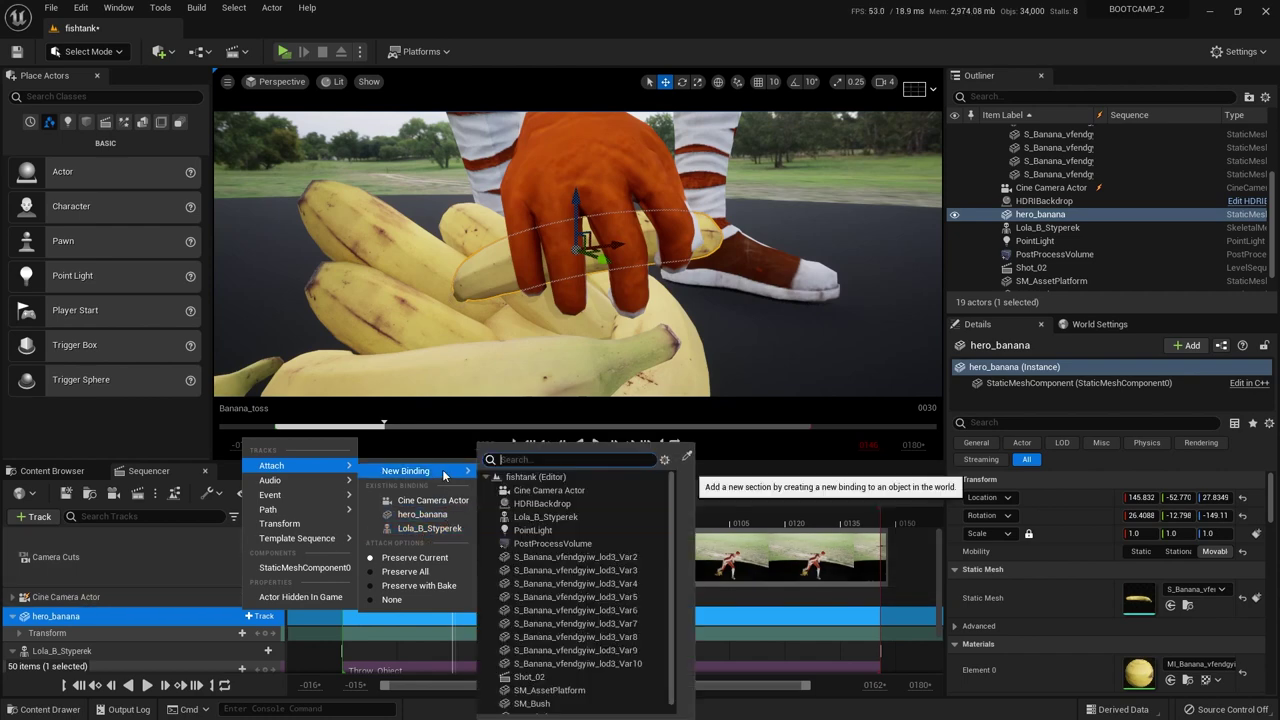
pyautogui.click(413, 530)
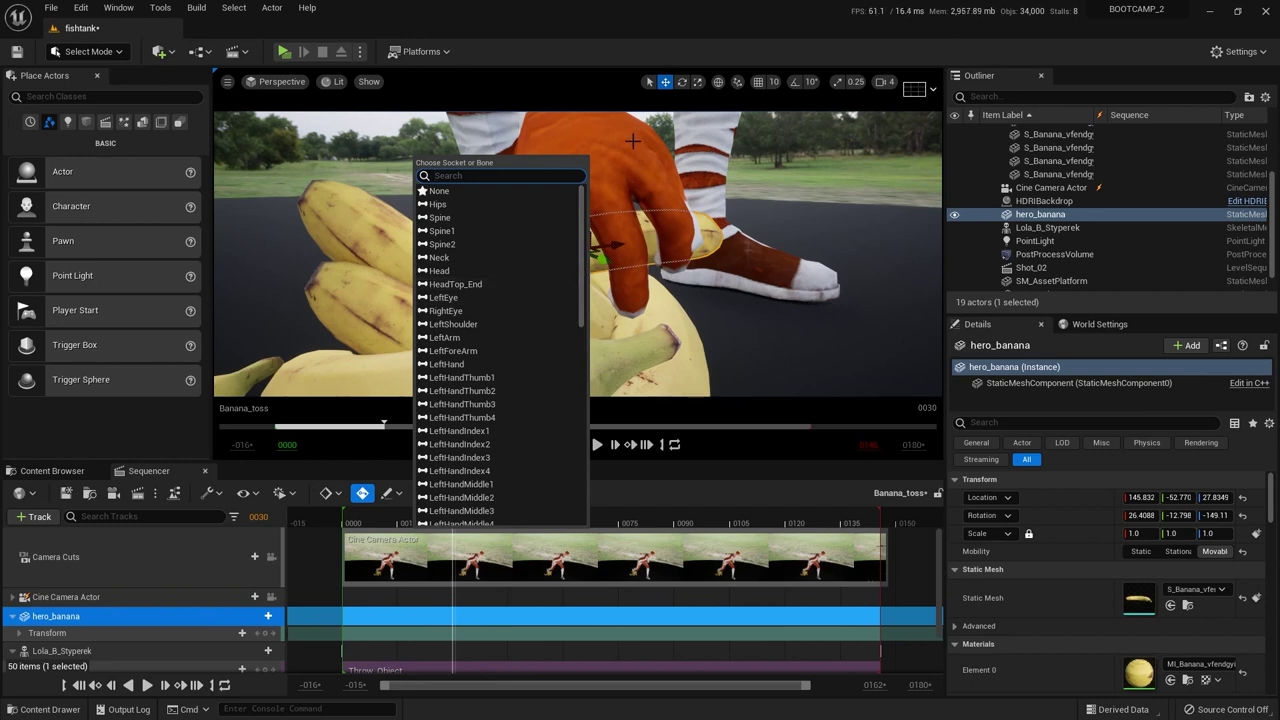
pyautogui.moveTo(581, 247); pyautogui.dragTo(577, 372)
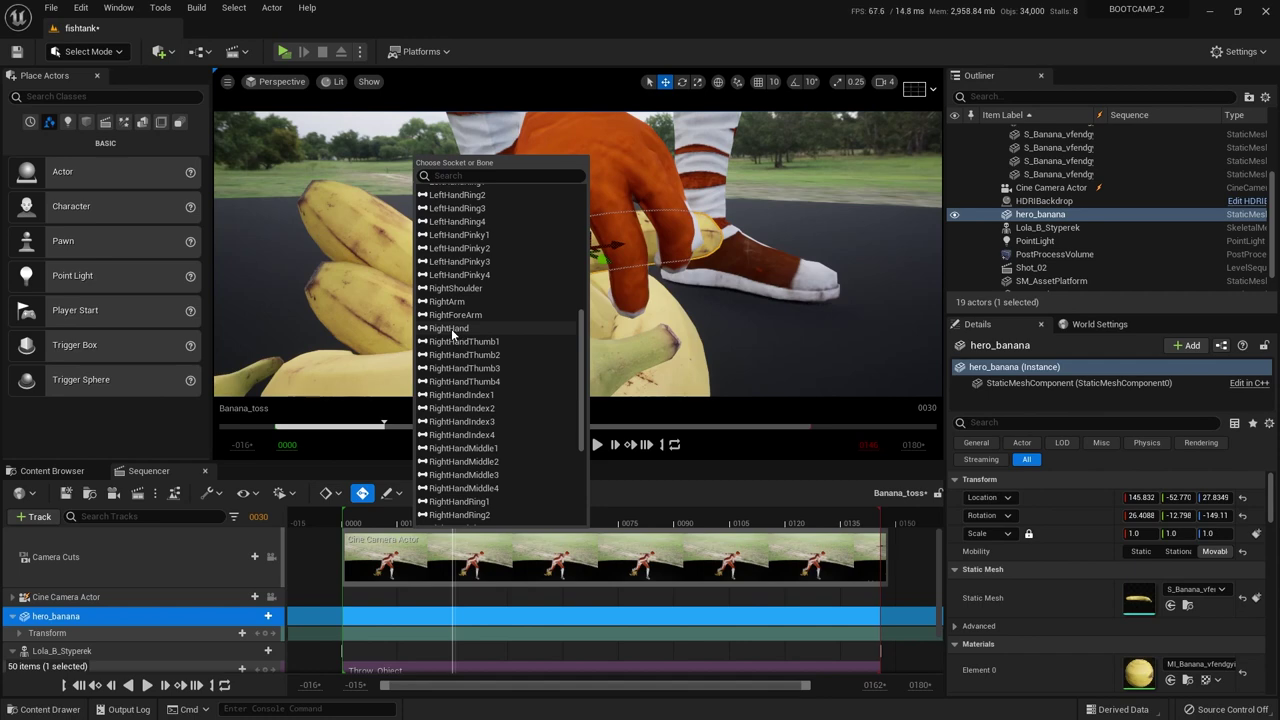
pyautogui.click(452, 328)
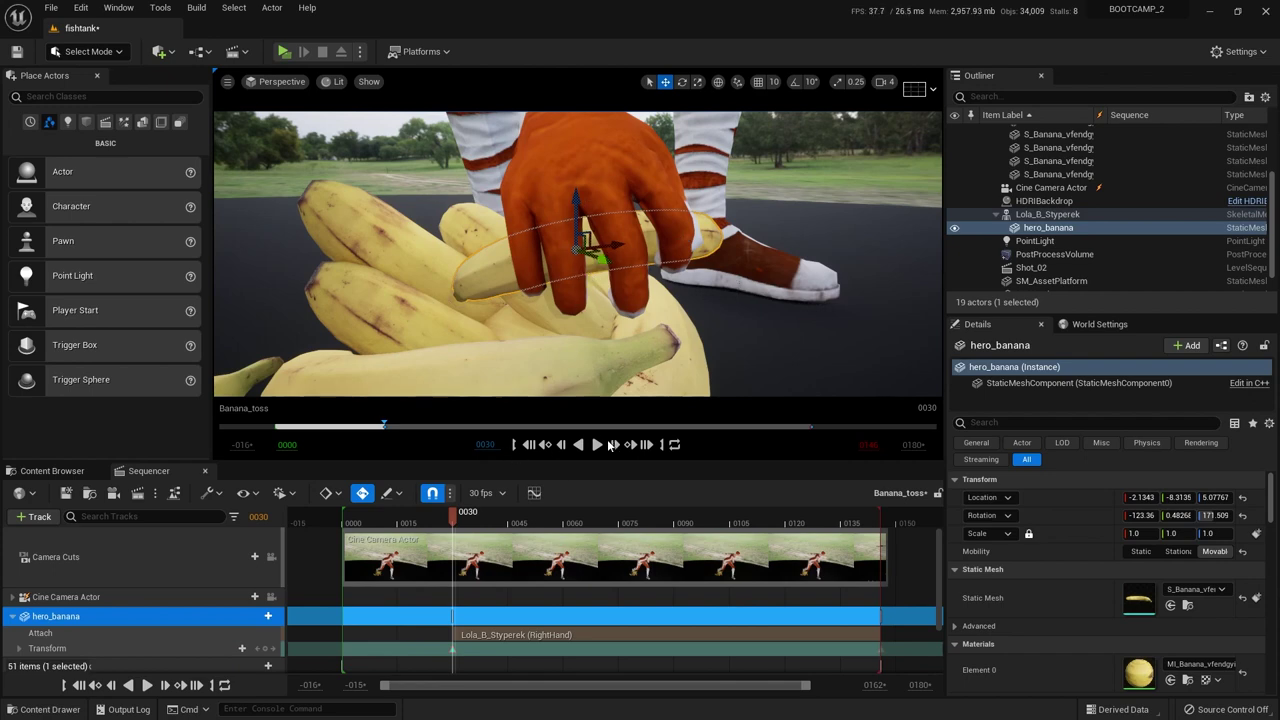
# Advance the sequence frame by frame to 35 and view the attached banana in the hand from farther away.
pyautogui.click(614, 445)
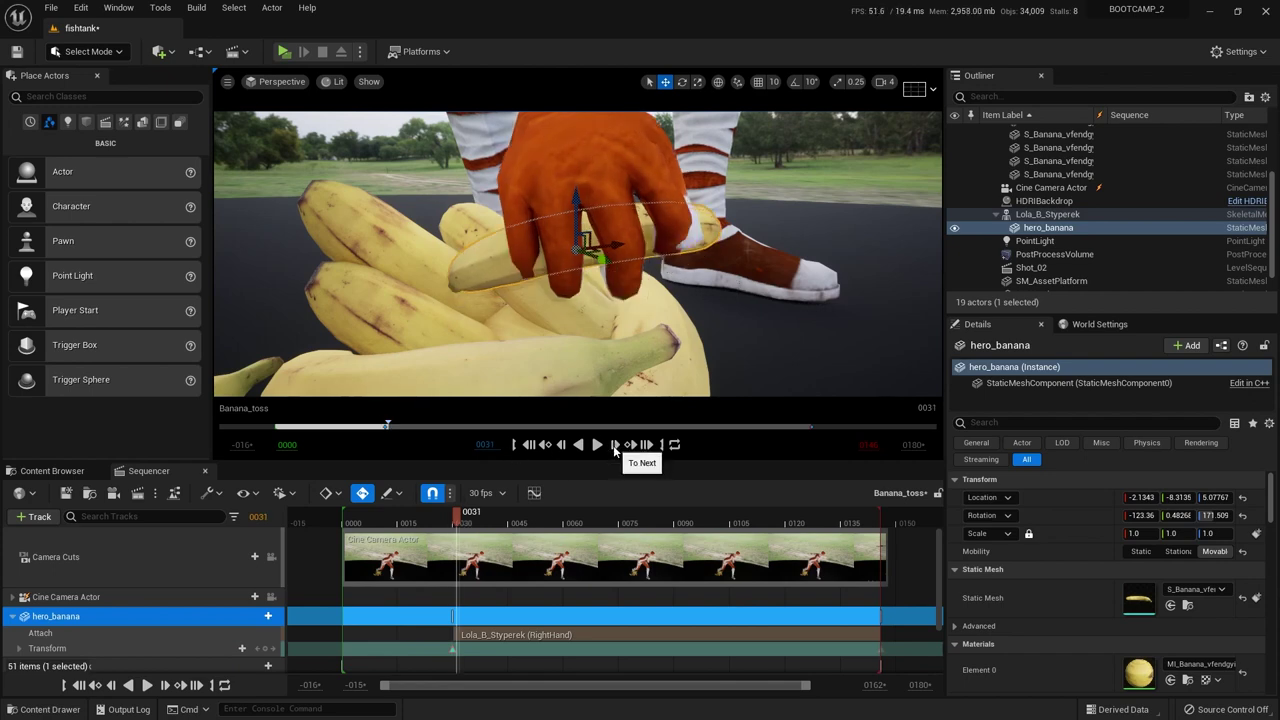
pyautogui.click(614, 445)
pyautogui.click(614, 445)
pyautogui.click(614, 445)
pyautogui.click(614, 445)
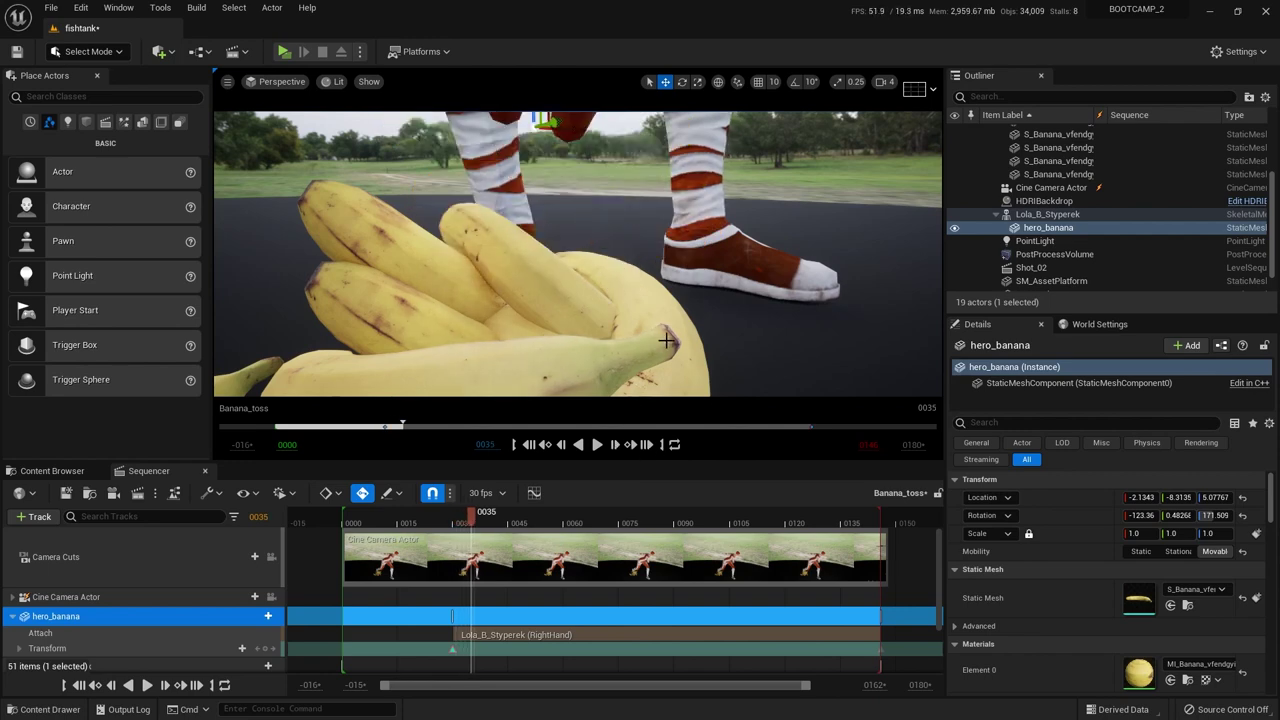
pyautogui.scroll(-6, 657, 360)
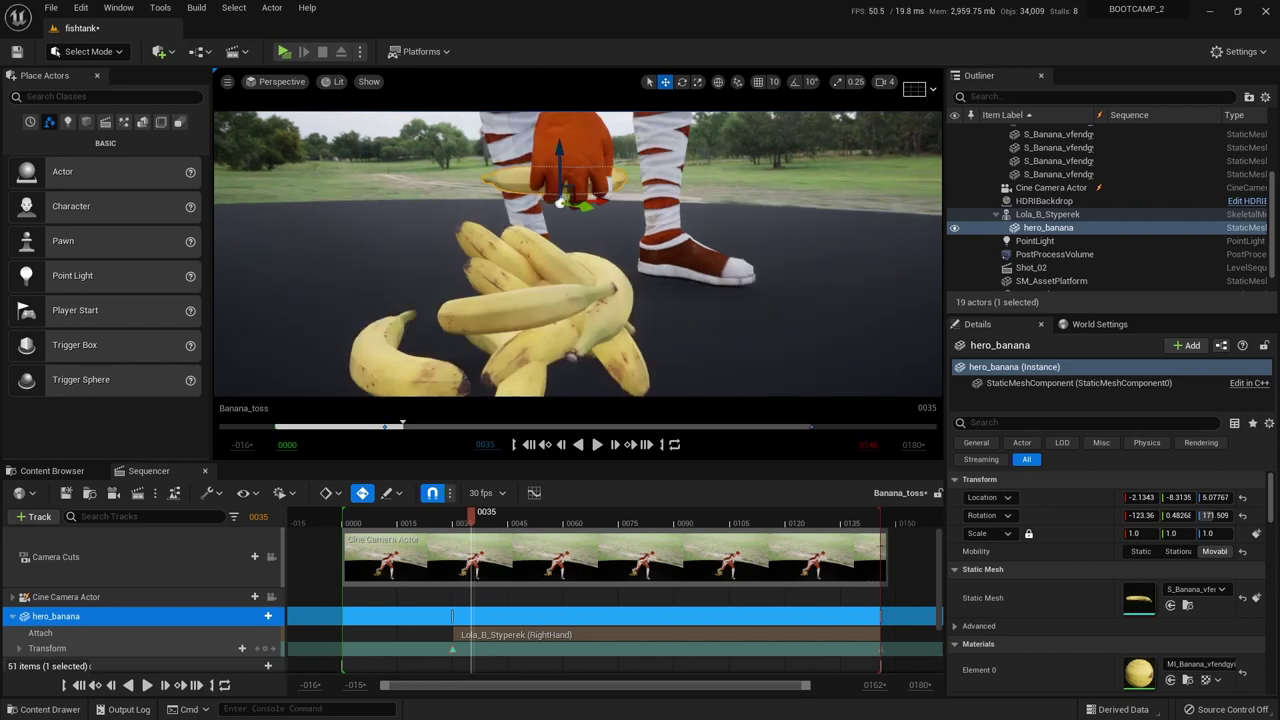
pyautogui.moveTo(617, 437)
pyautogui.mouseDown(button='right')
pyautogui.moveTo(617, 405)
pyautogui.moveTo(617, 437)
pyautogui.mouseUp(button='right')
# Advance the sequence frame by frame to 41 and examine how the lifted banana sits in the hand.
pyautogui.click(616, 444)
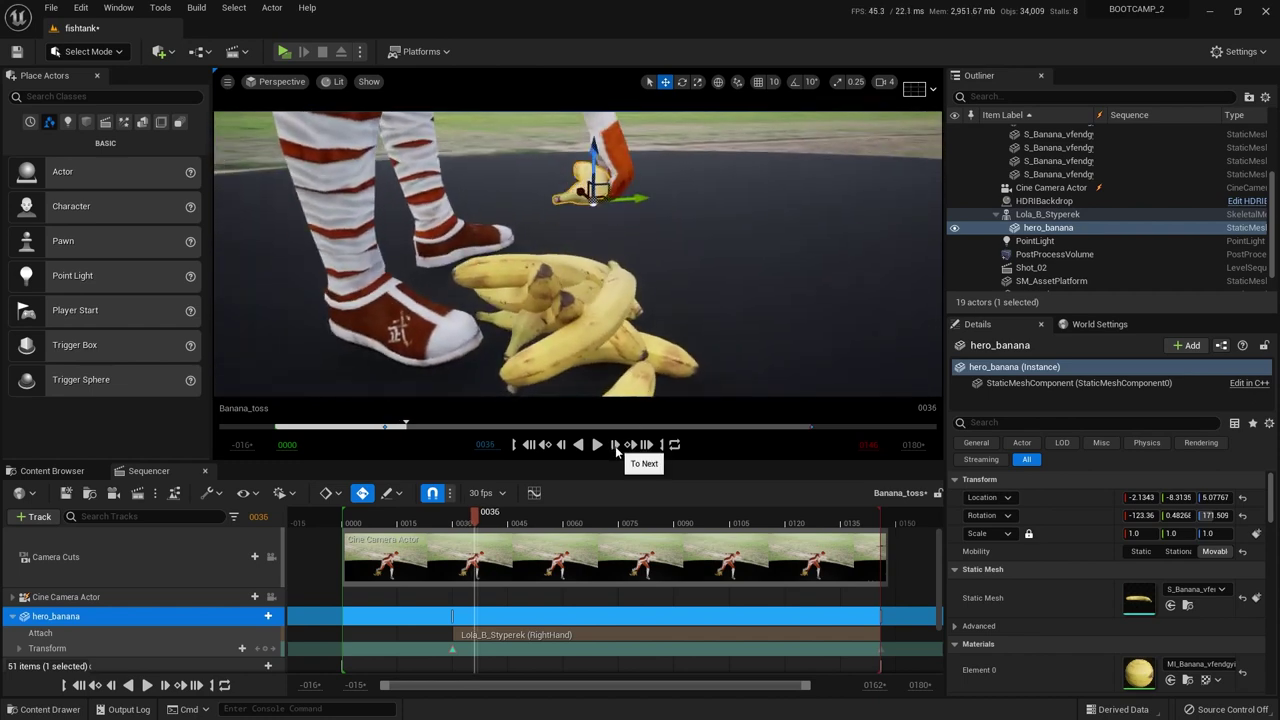
pyautogui.click(616, 444)
pyautogui.click(616, 444)
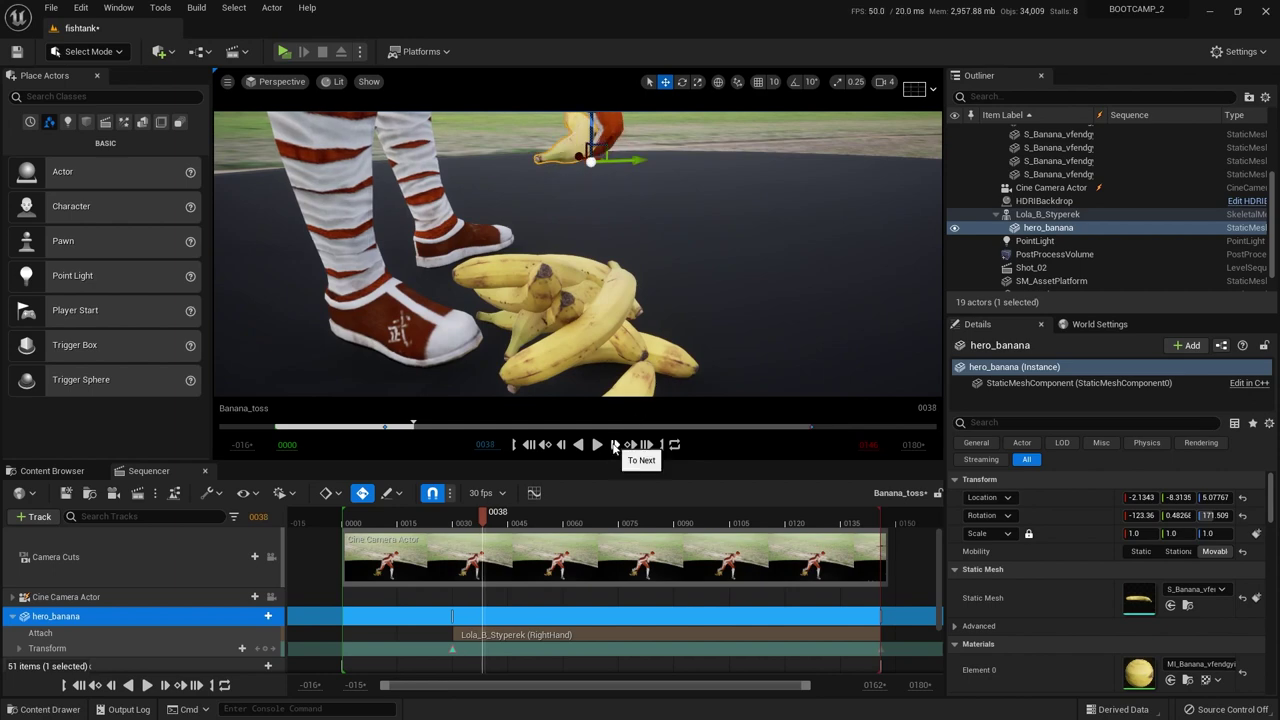
pyautogui.click(616, 444)
pyautogui.click(616, 444)
pyautogui.click(616, 444)
pyautogui.scroll(-5, 658, 381)
pyautogui.scroll(5, 578, 253)
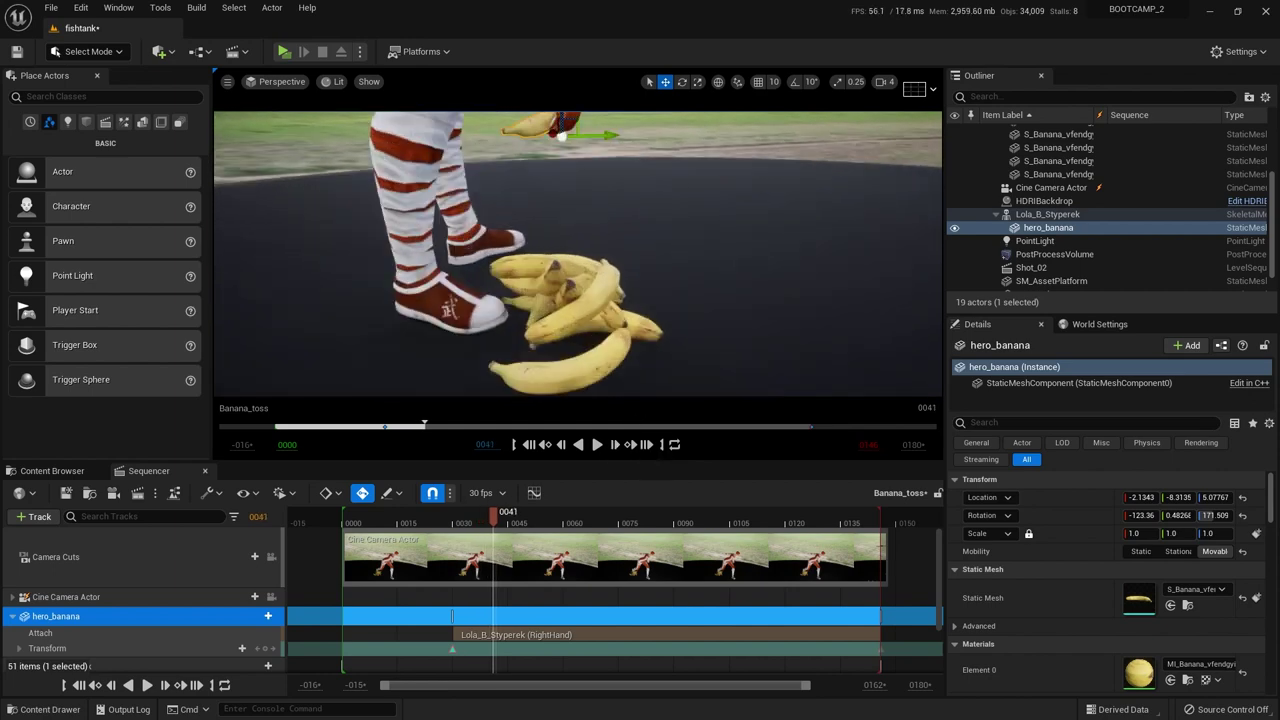
pyautogui.moveTo(716, 300); pyautogui.dragTo(562, 206, button='right')
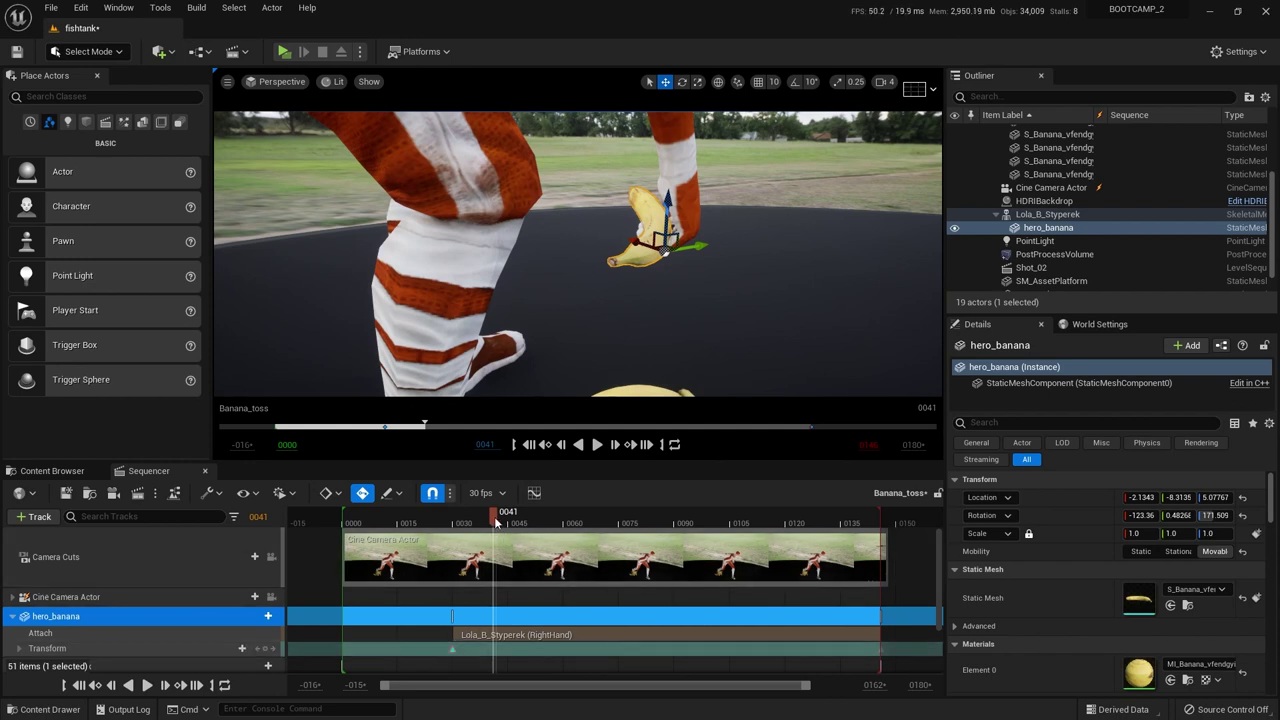
# Park the playhead at frame 40 and reset hero_banana's location to 0, 0, 0.
pyautogui.moveTo(494, 523)
pyautogui.mouseDown()
pyautogui.moveTo(456, 536)
pyautogui.moveTo(490, 537)
pyautogui.mouseUp()
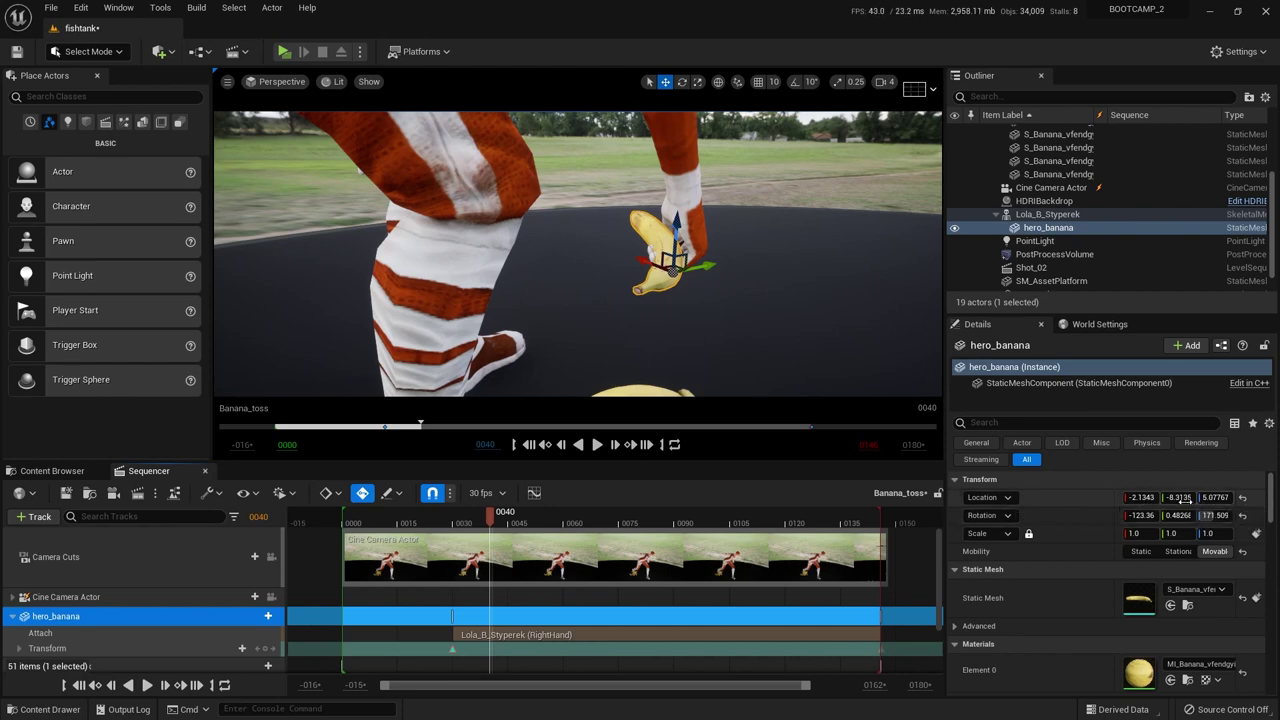
pyautogui.click(1243, 501)
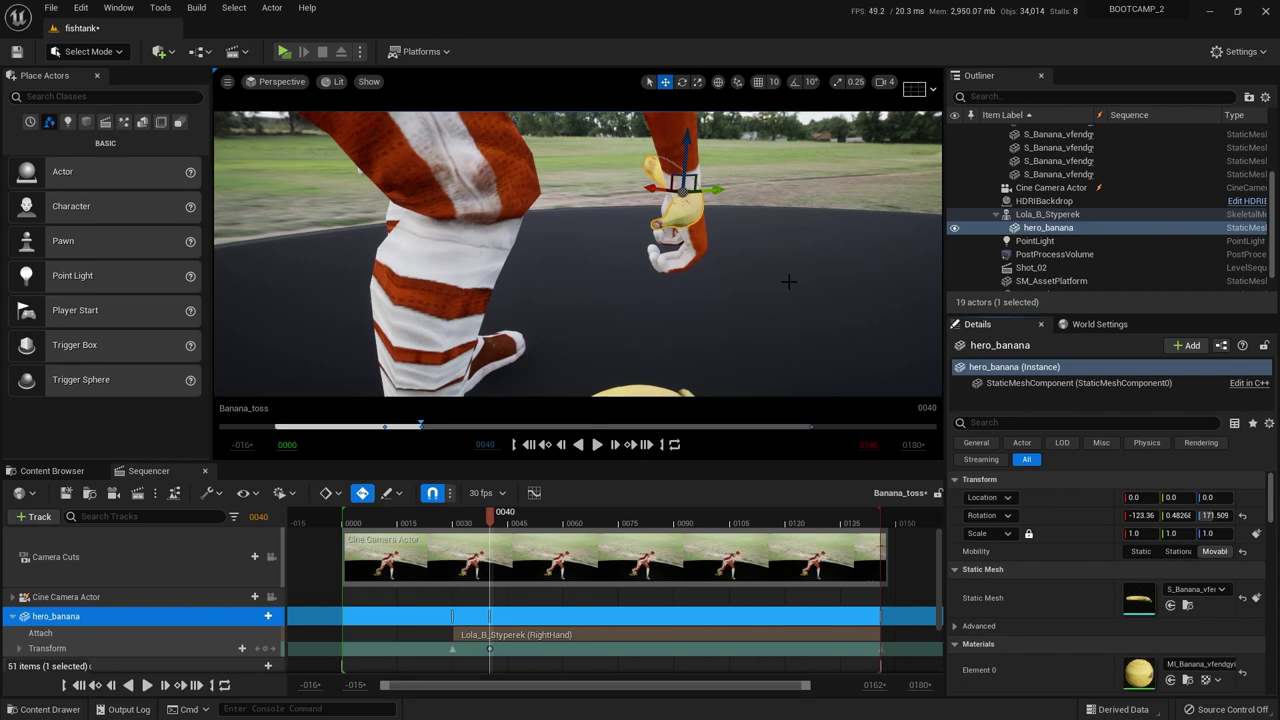
pyautogui.moveTo(760, 286); pyautogui.dragTo(746, 292, button='right')
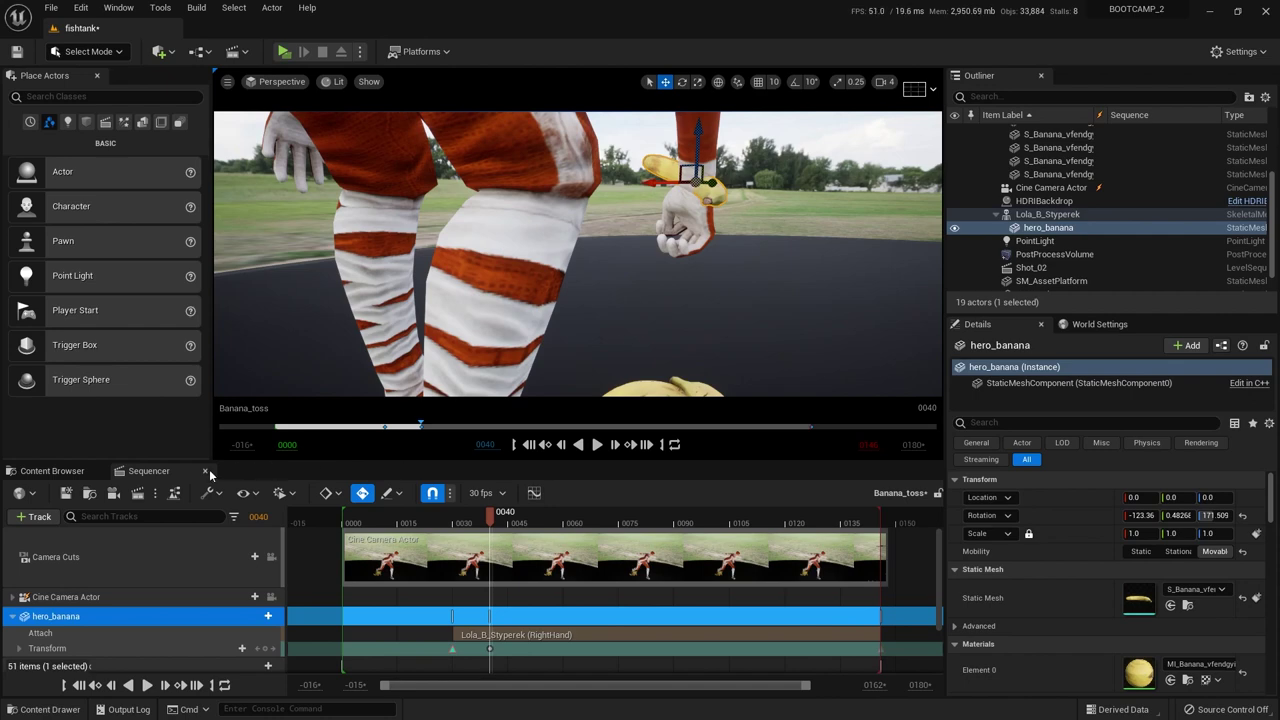
# Open the Lola_B_Styperek_Skeleton asset from the Lola folder and select its RightHand bone.
pyautogui.click(53, 471)
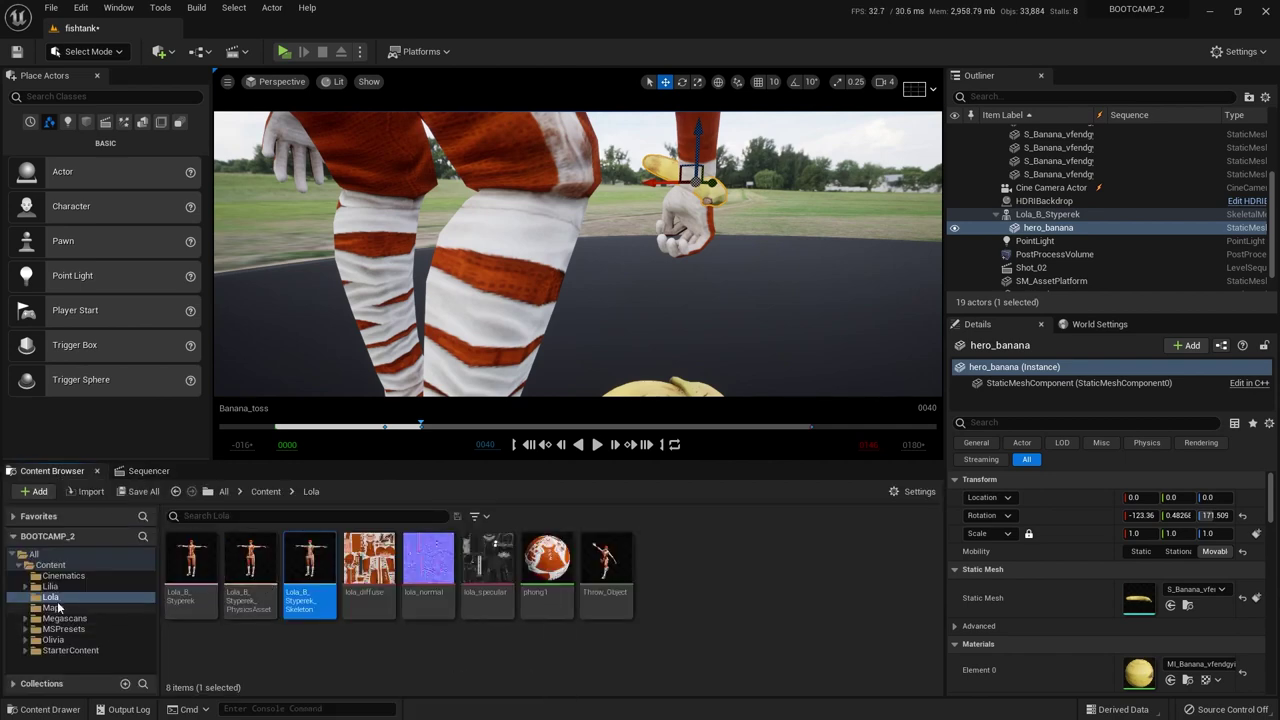
pyautogui.doubleClick(313, 562)
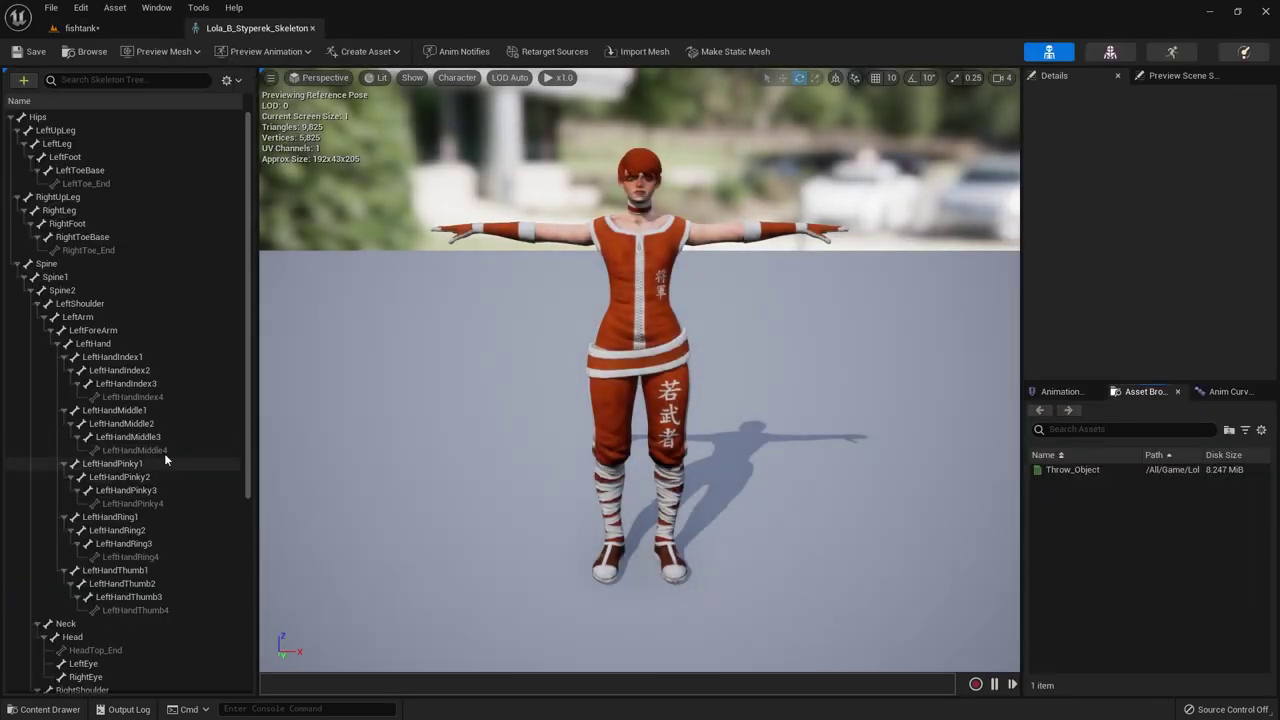
pyautogui.moveTo(247, 420); pyautogui.dragTo(233, 648)
pyautogui.click(110, 420)
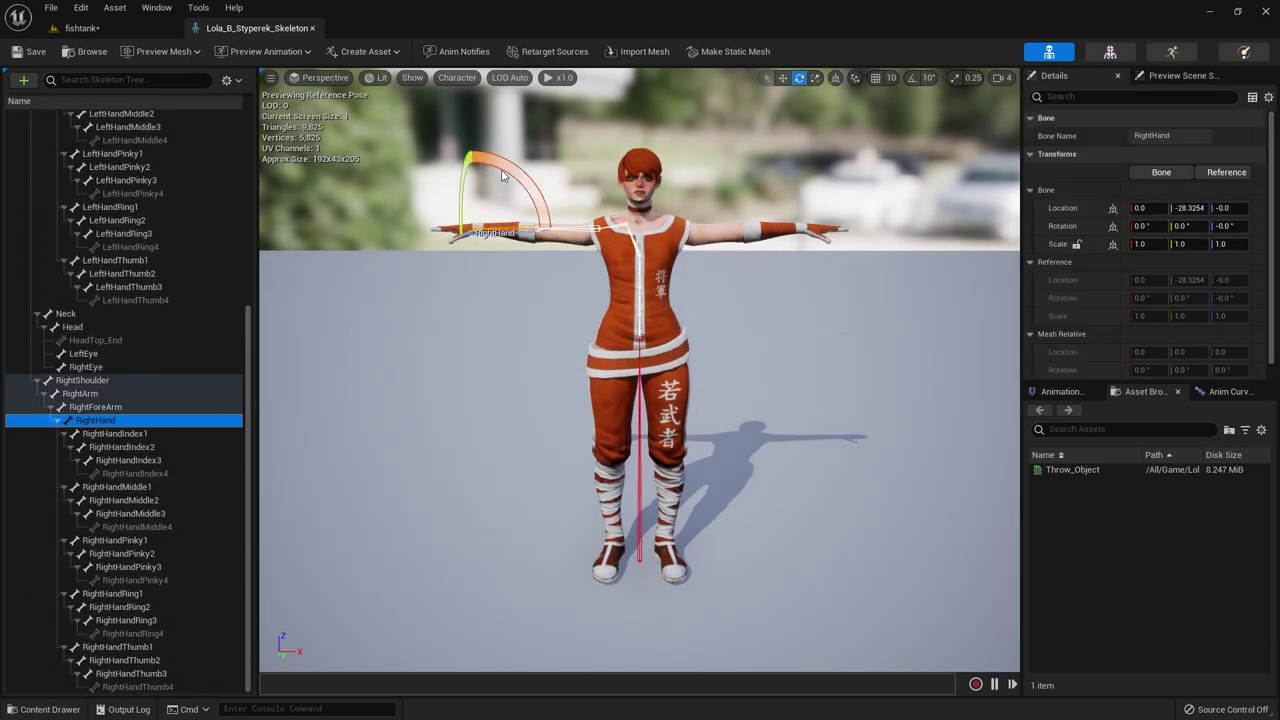
# Display the character's full bone hierarchy and frame the right hand up close.
pyautogui.moveTo(505, 177); pyautogui.dragTo(420, 97)
pyautogui.click(452, 80)
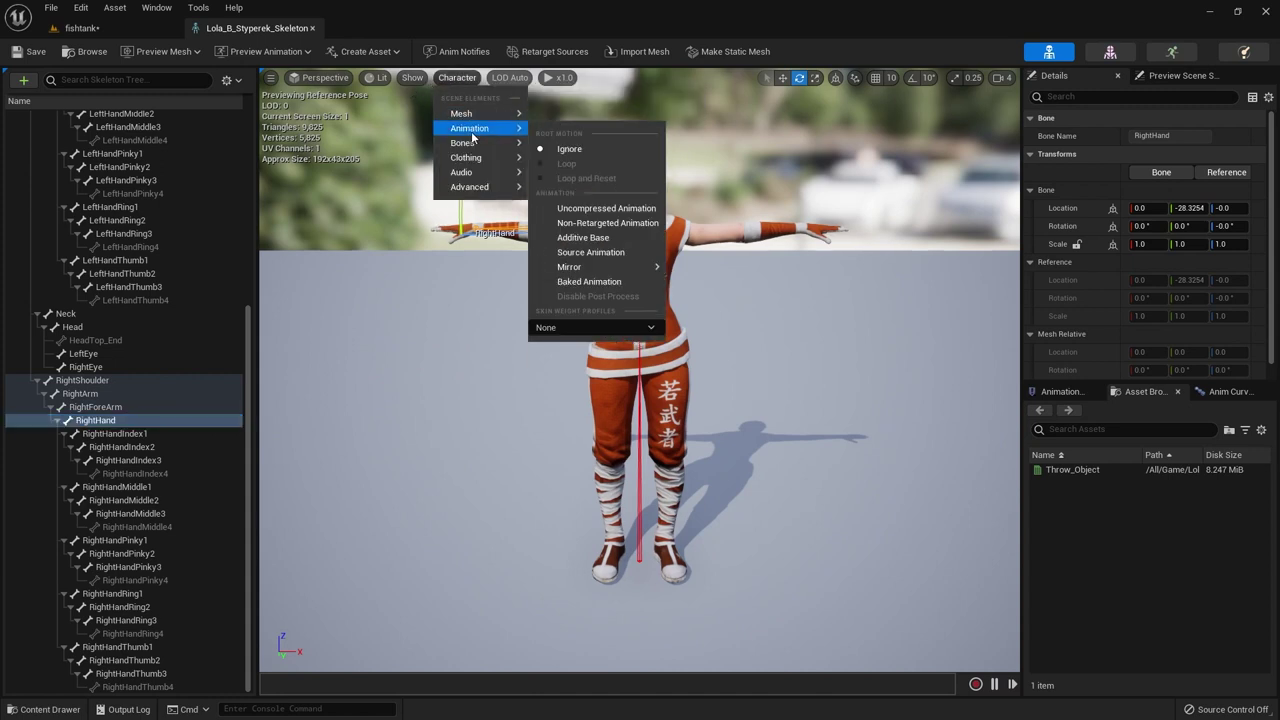
pyautogui.moveTo(480, 143)
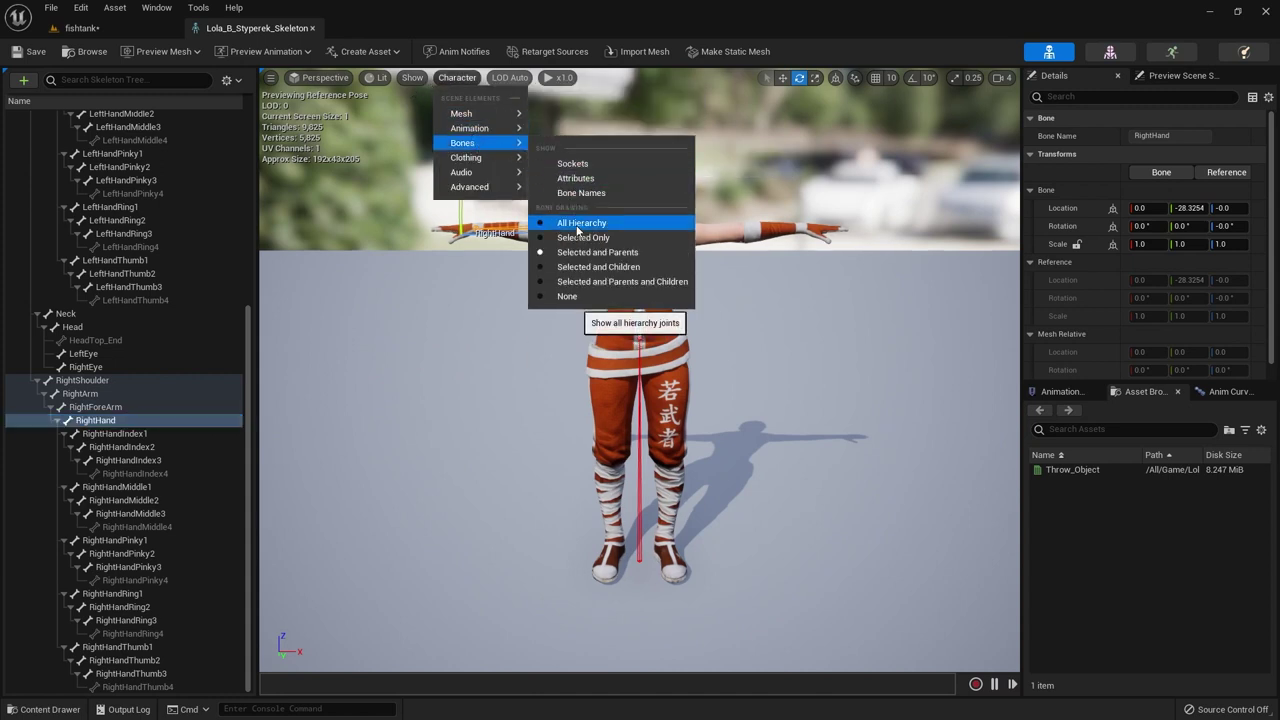
pyautogui.click(577, 223)
pyautogui.scroll(8, 519, 303)
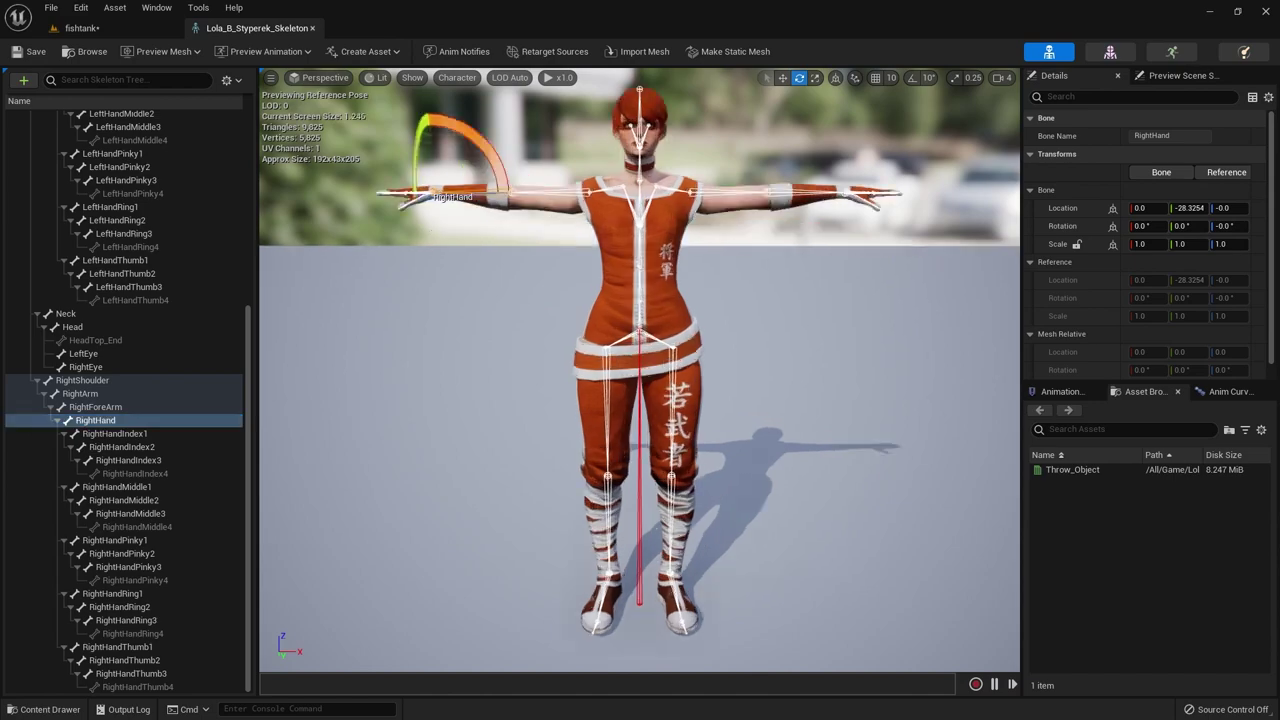
pyautogui.press('f')
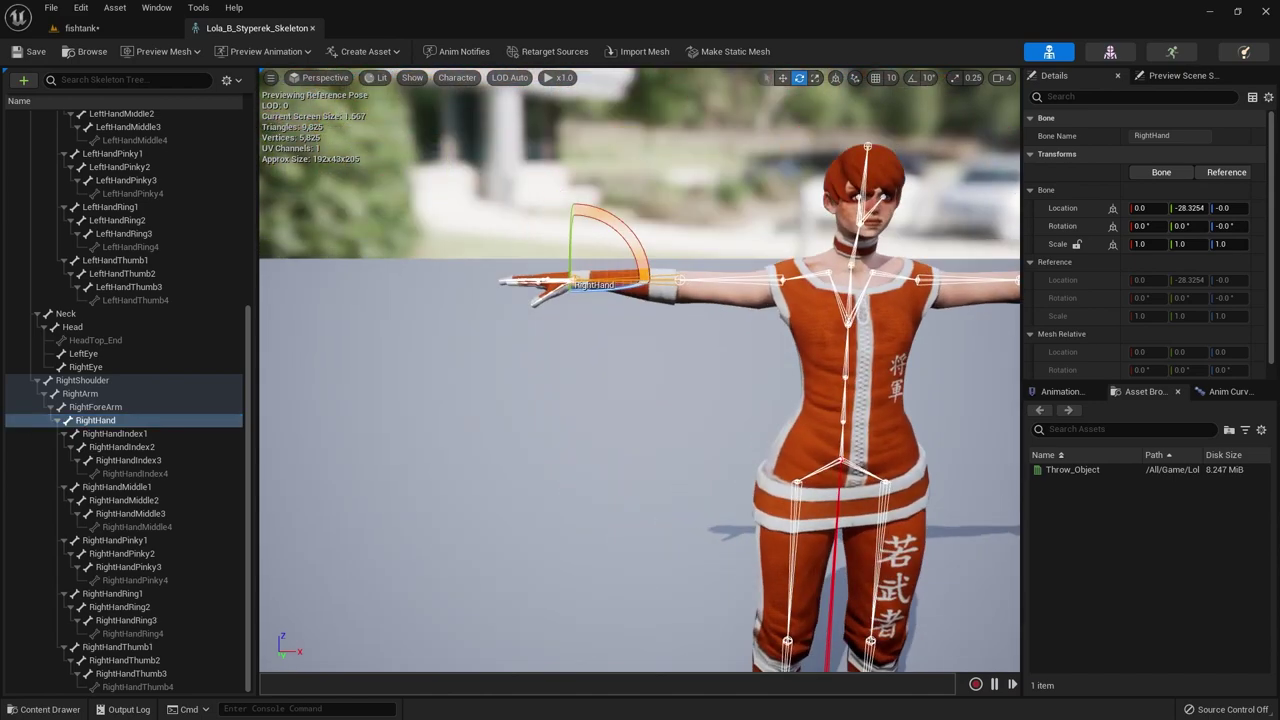
pyautogui.keyDown('alt'); pyautogui.moveTo(458, 226); pyautogui.dragTo(463, 262); pyautogui.keyUp('alt')
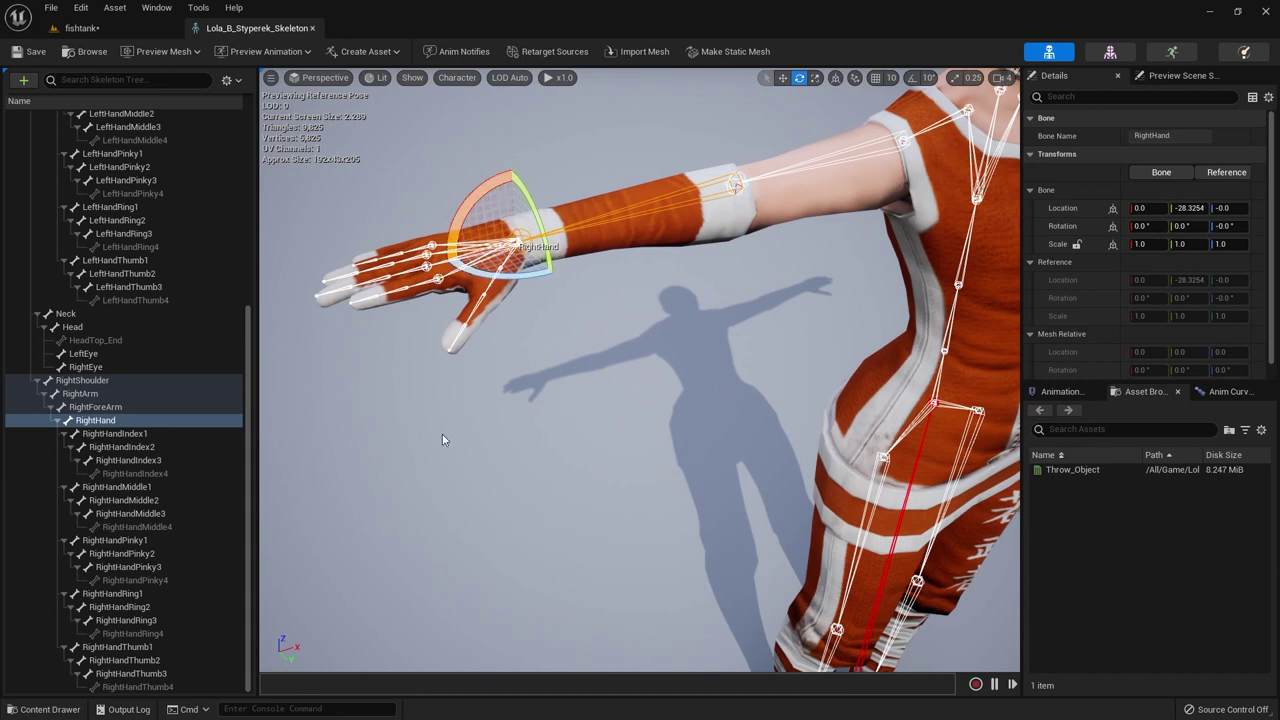
# Add a socket to the RightHand bone and move it toward the palm, to a relative location of about 0, -5.34, 0.82.
pyautogui.click(108, 422)
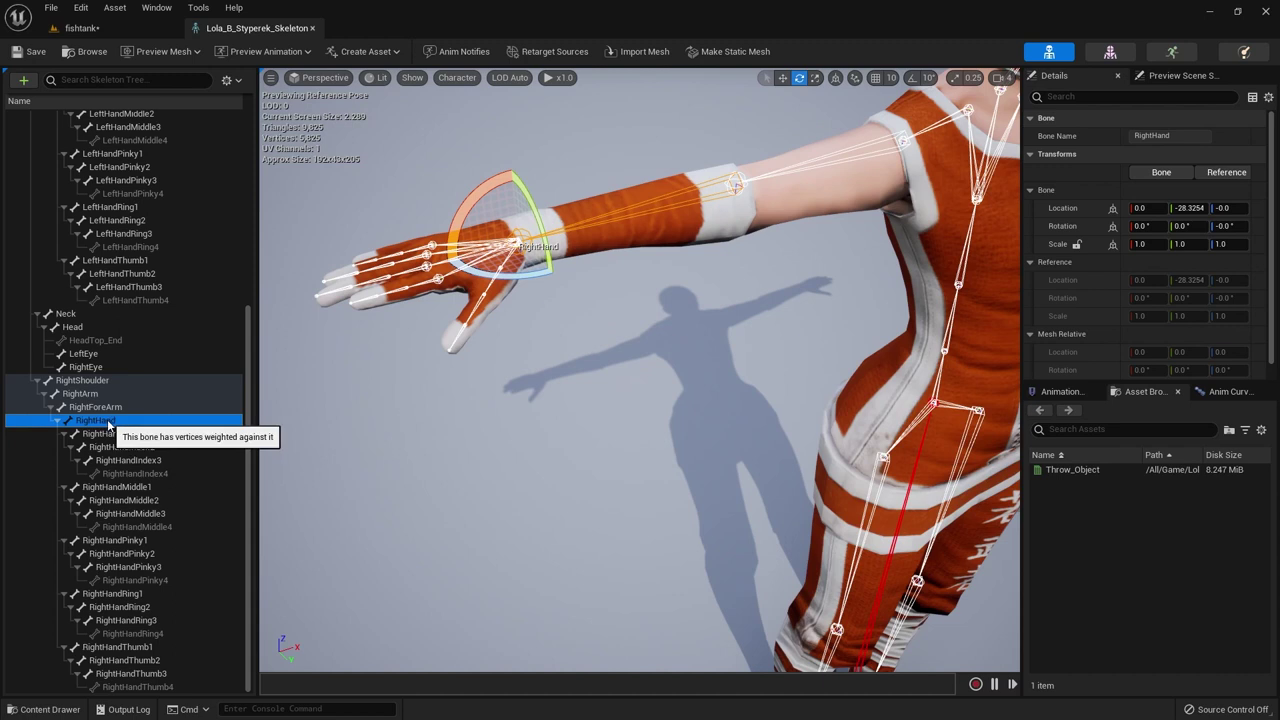
pyautogui.rightClick(99, 424)
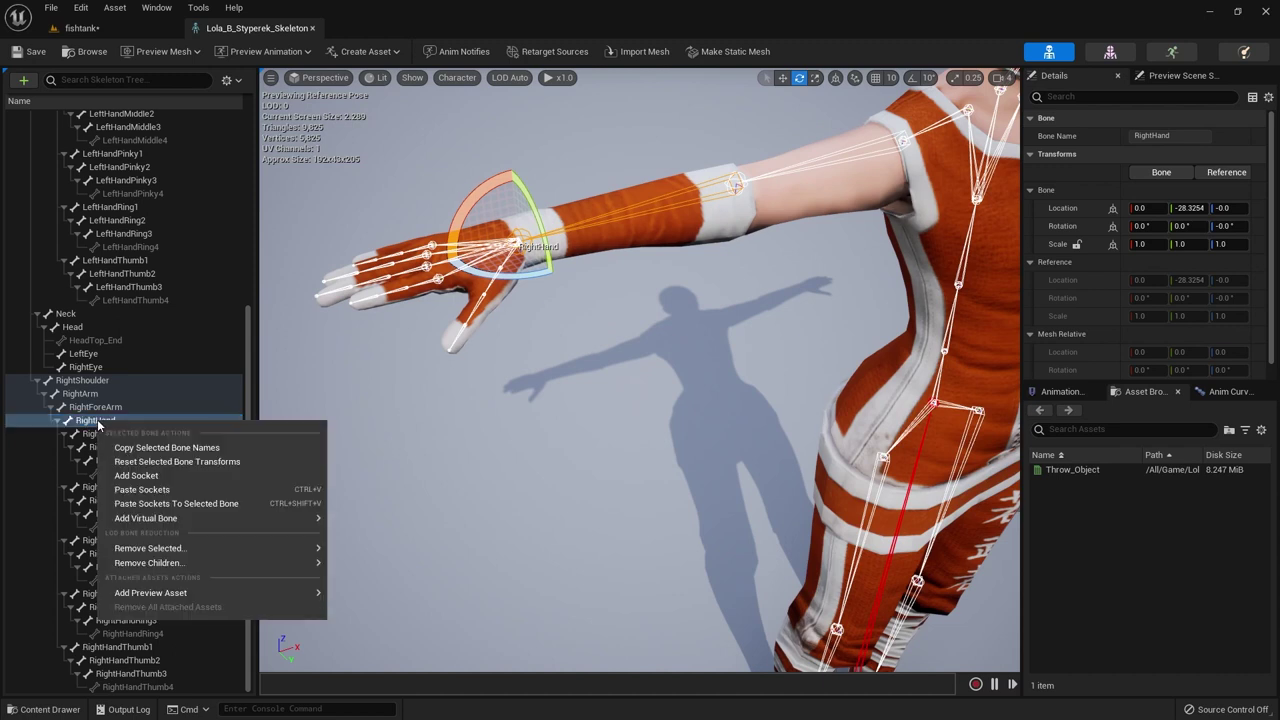
pyautogui.click(136, 476)
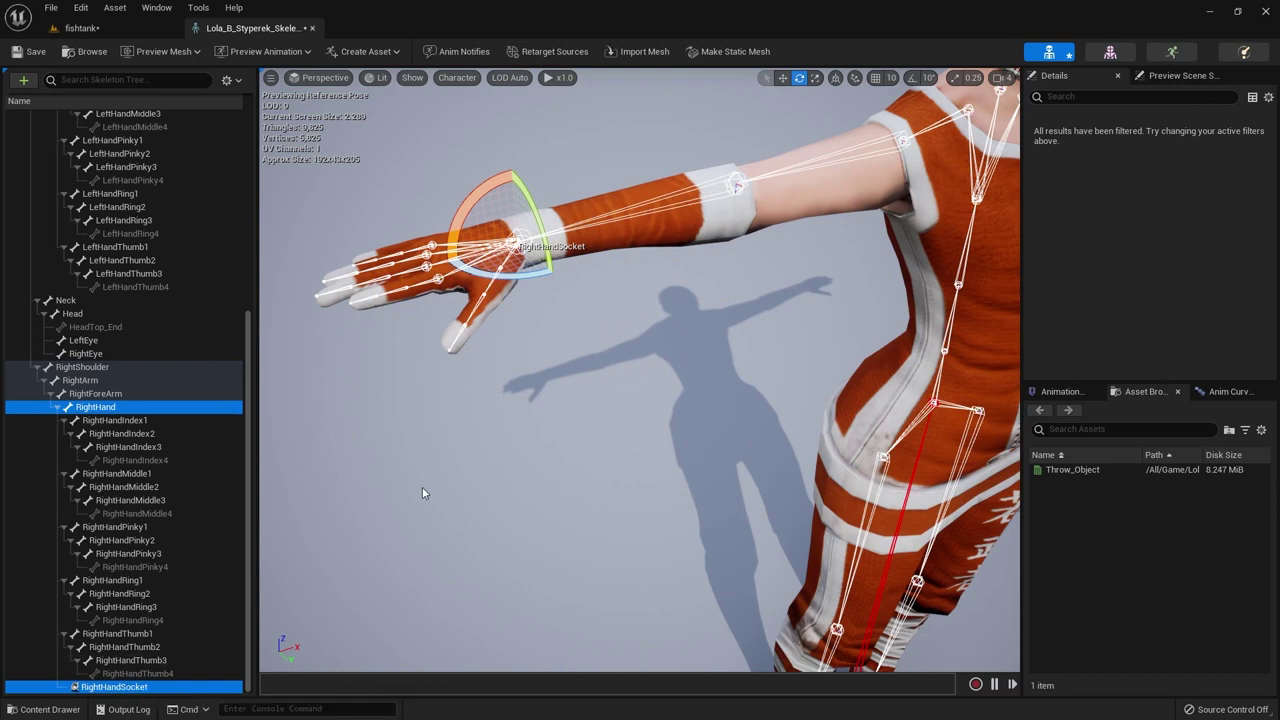
pyautogui.click(137, 688)
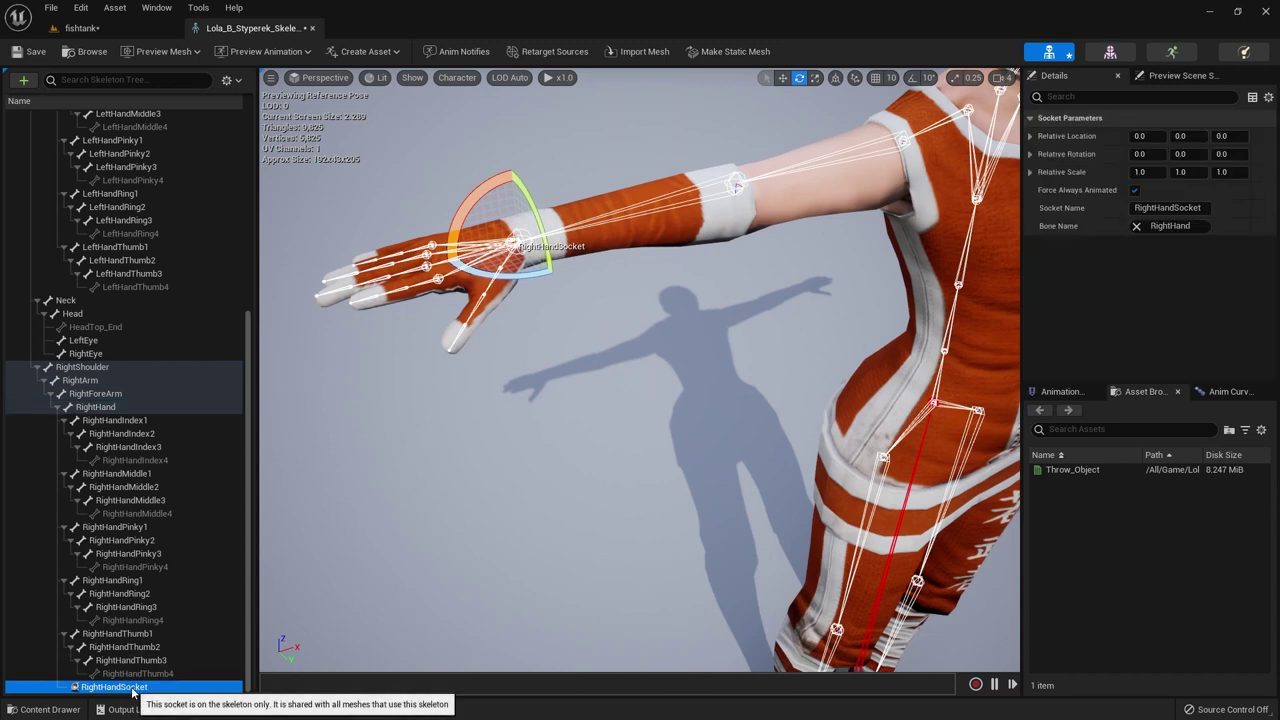
pyautogui.click(783, 77)
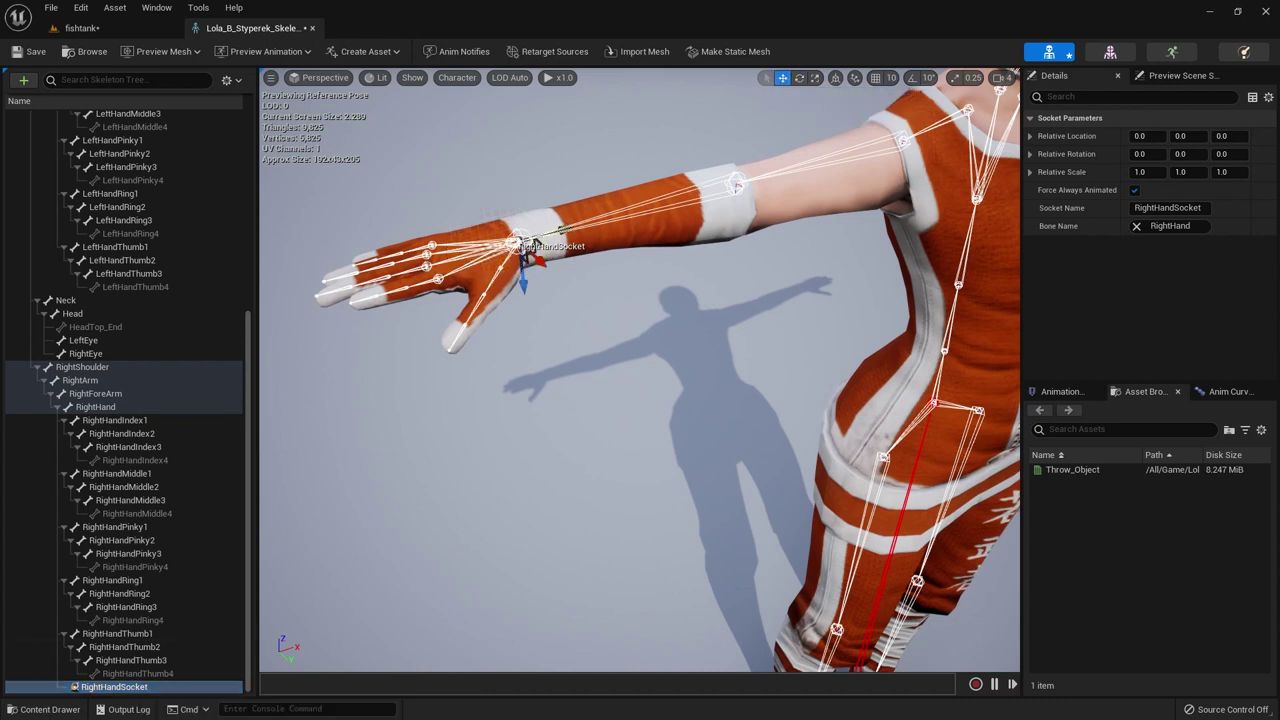
pyautogui.moveTo(555, 235); pyautogui.dragTo(476, 300)
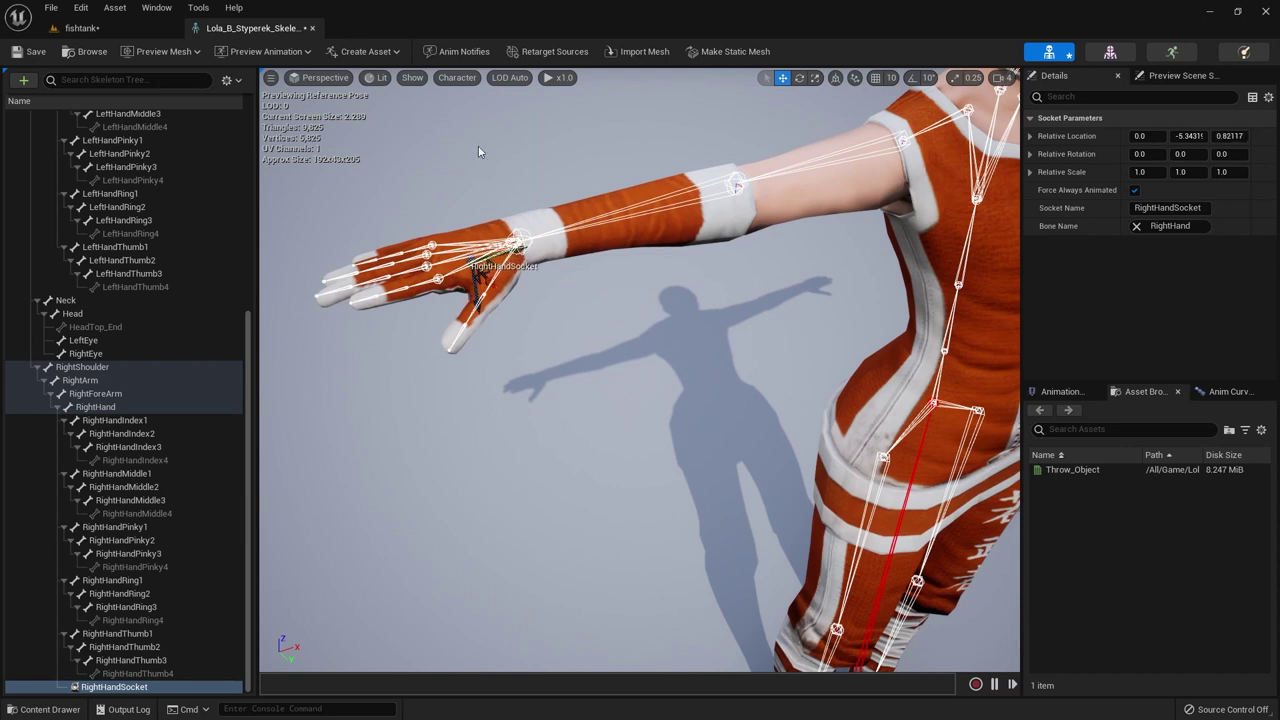
# Toggle the display of sockets in the skeleton preview.
pyautogui.click(457, 77)
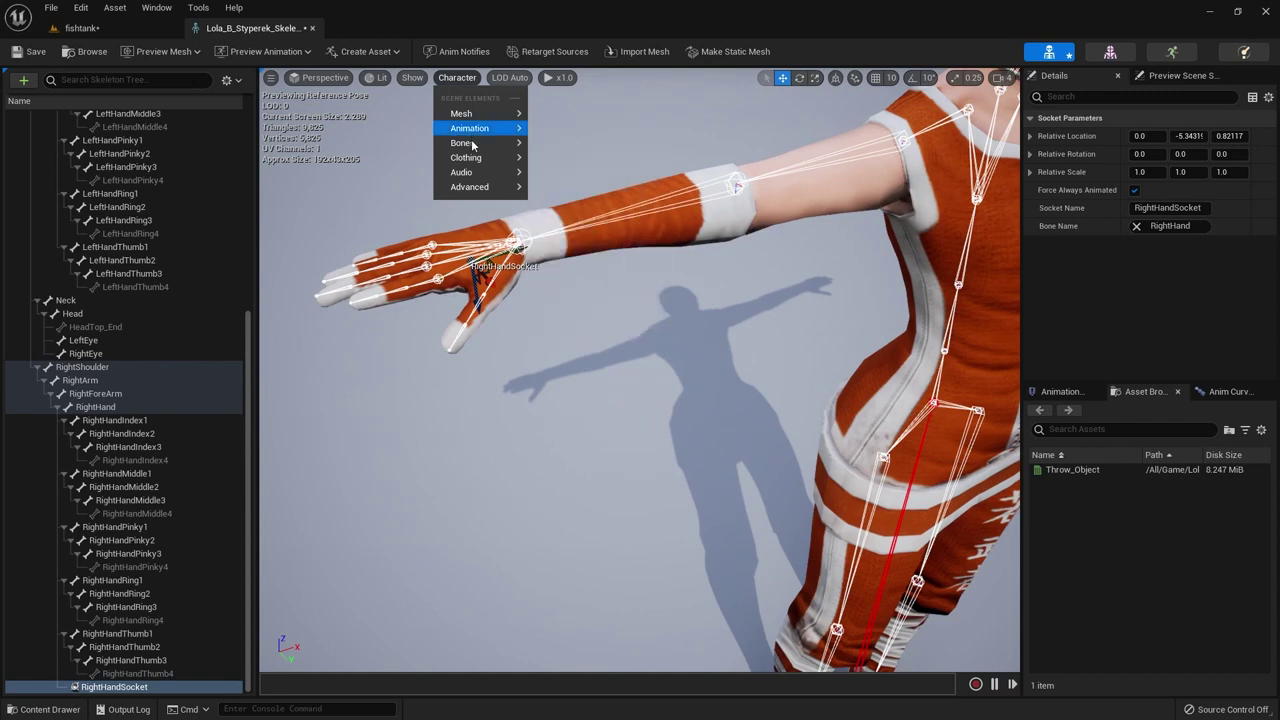
pyautogui.moveTo(519, 148)
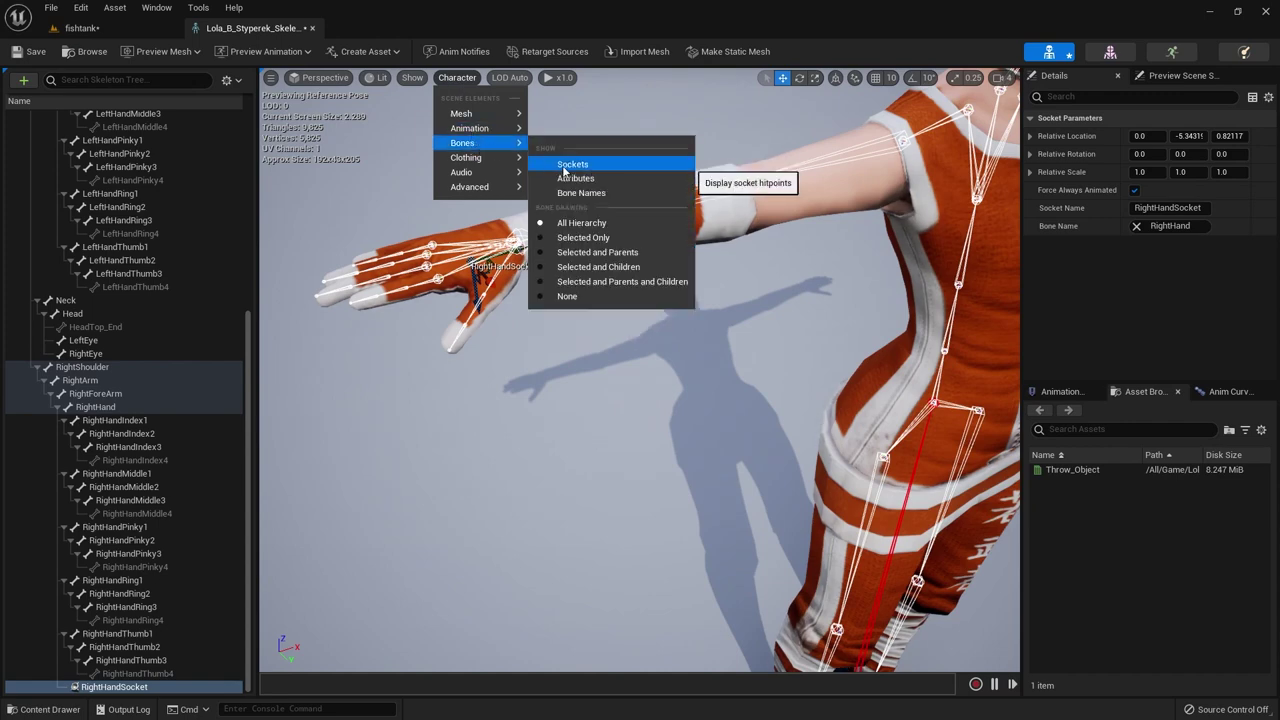
pyautogui.click(563, 165)
# Lower RightHandSocket beneath the palm, to a relative location of about 0, -5.34, 2.25.
pyautogui.moveTo(512, 362); pyautogui.dragTo(512, 363, button='right')
pyautogui.scroll(-5, 512, 363)
pyautogui.scroll(2, 655, 320)
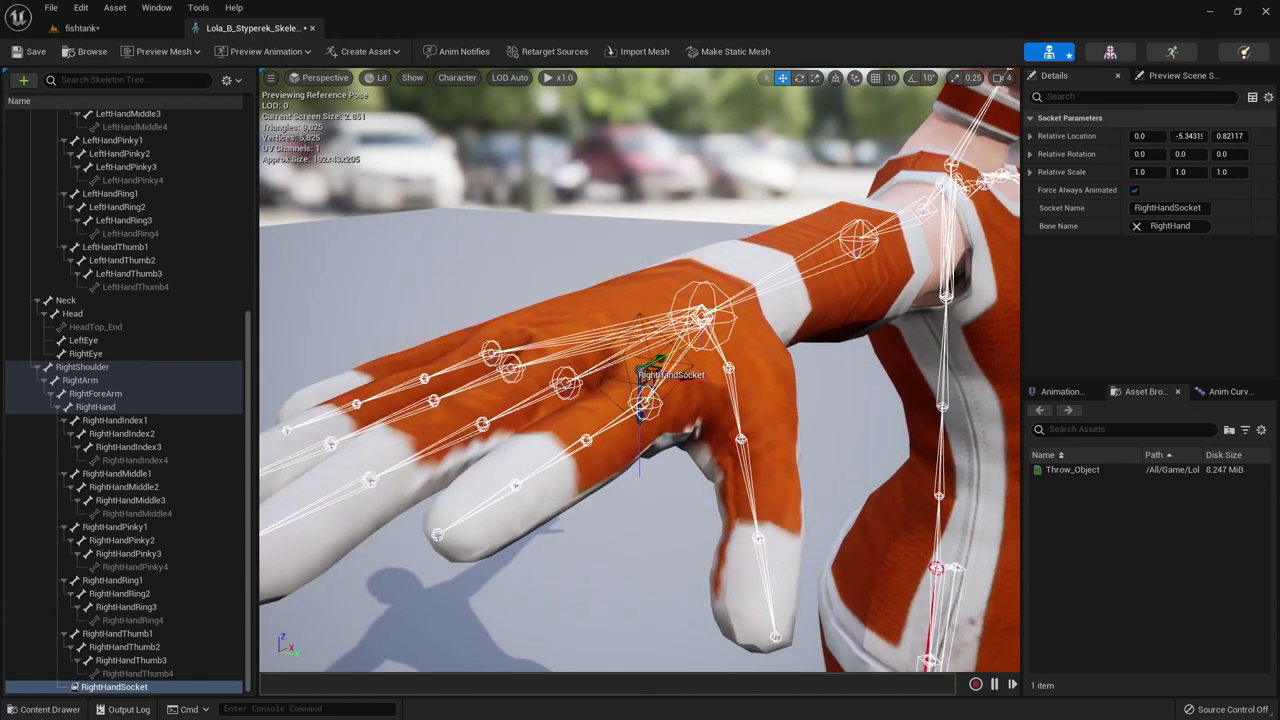
pyautogui.keyDown('alt'); pyautogui.moveTo(647, 418); pyautogui.dragTo(631, 252); pyautogui.keyUp('alt')
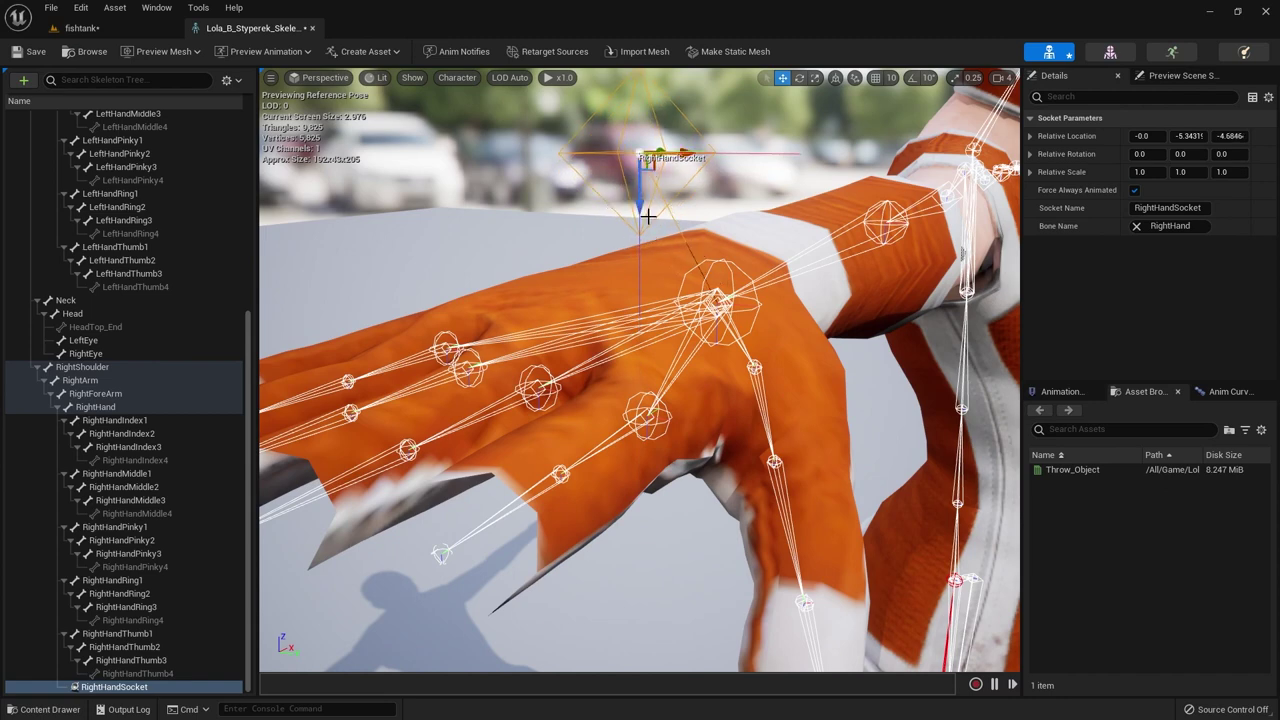
pyautogui.moveTo(648, 232); pyautogui.dragTo(615, 461)
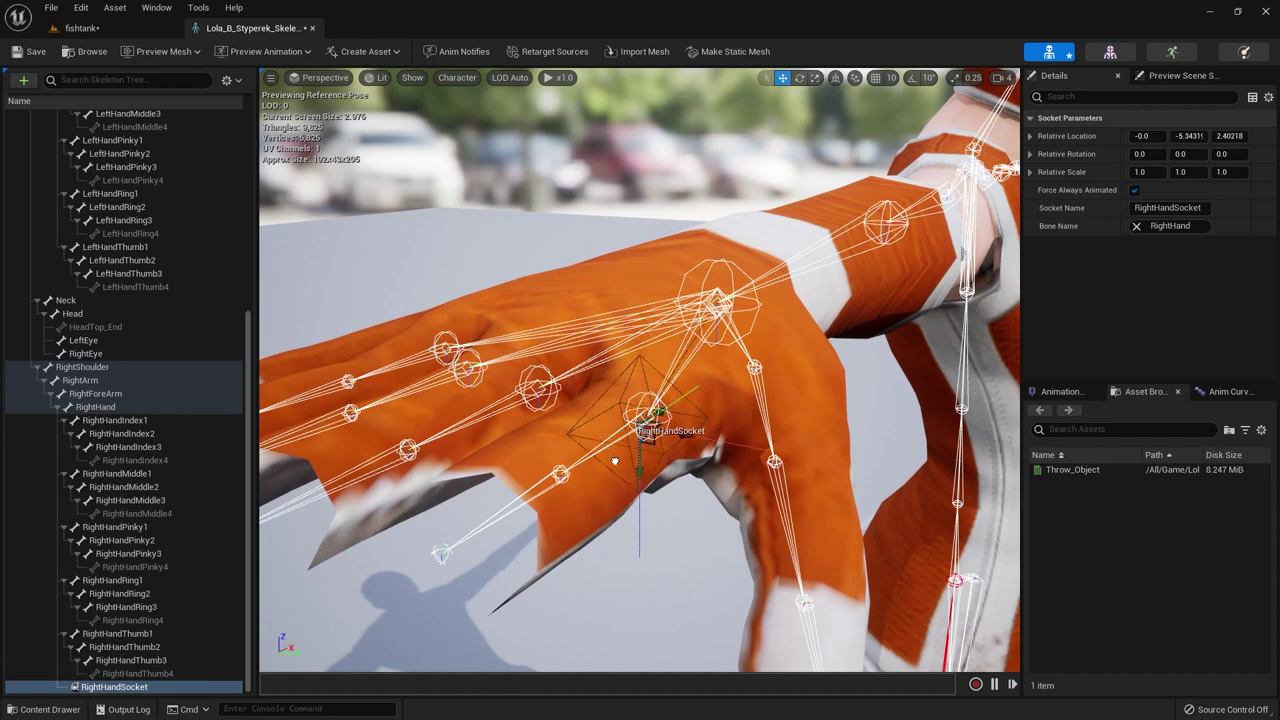
pyautogui.keyDown('alt'); pyautogui.moveTo(689, 525); pyautogui.dragTo(768, 392); pyautogui.keyUp('alt')
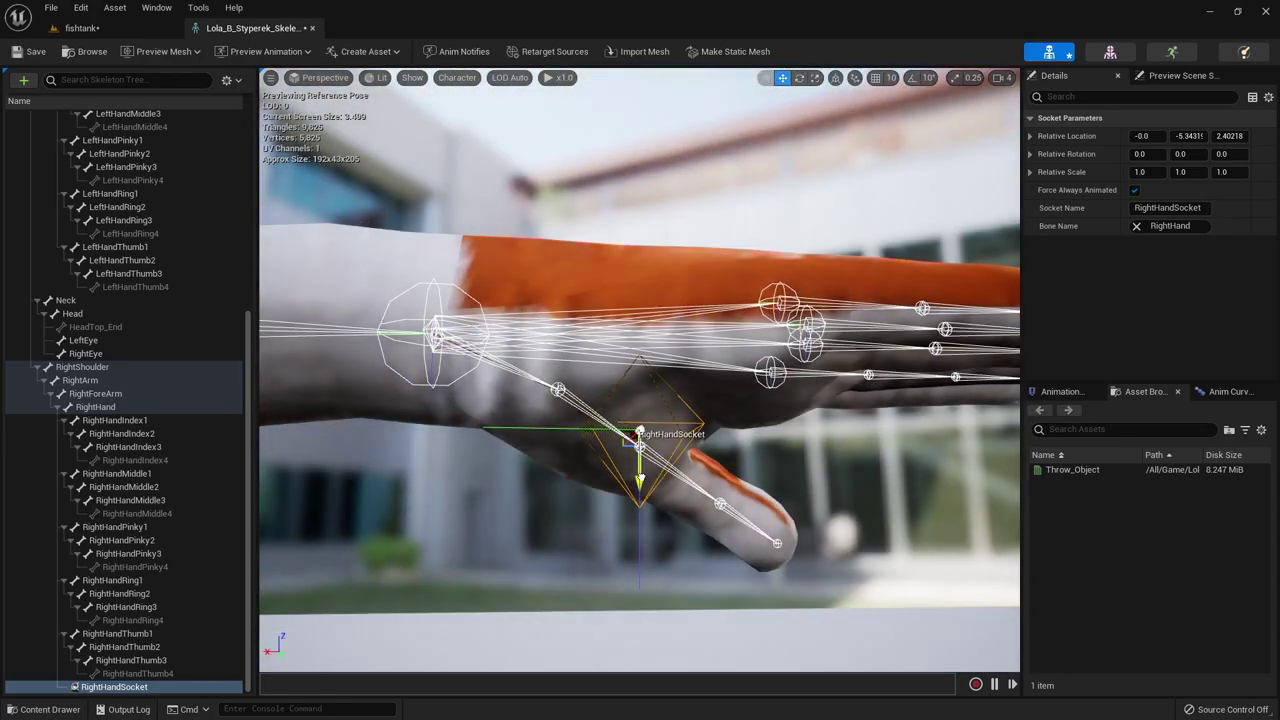
pyautogui.moveTo(640, 470); pyautogui.dragTo(735, 478)
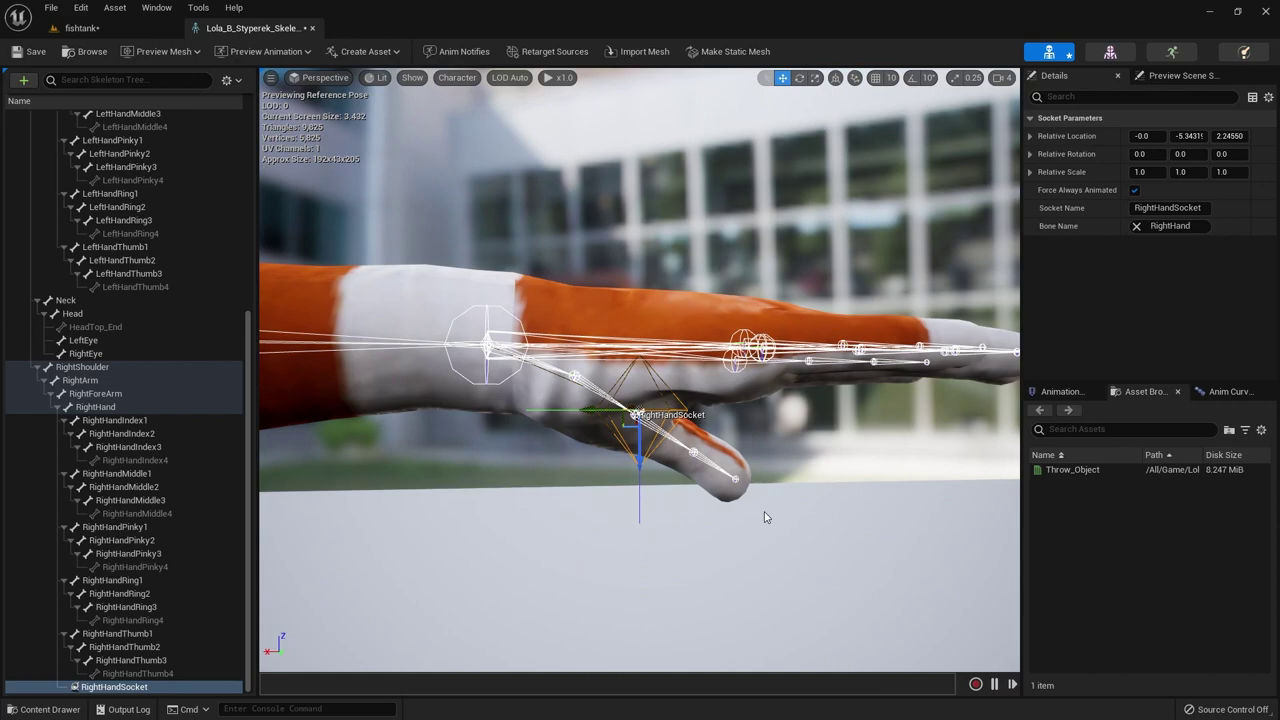
pyautogui.keyDown('alt'); pyautogui.moveTo(818, 530); pyautogui.dragTo(600, 540); pyautogui.keyUp('alt')
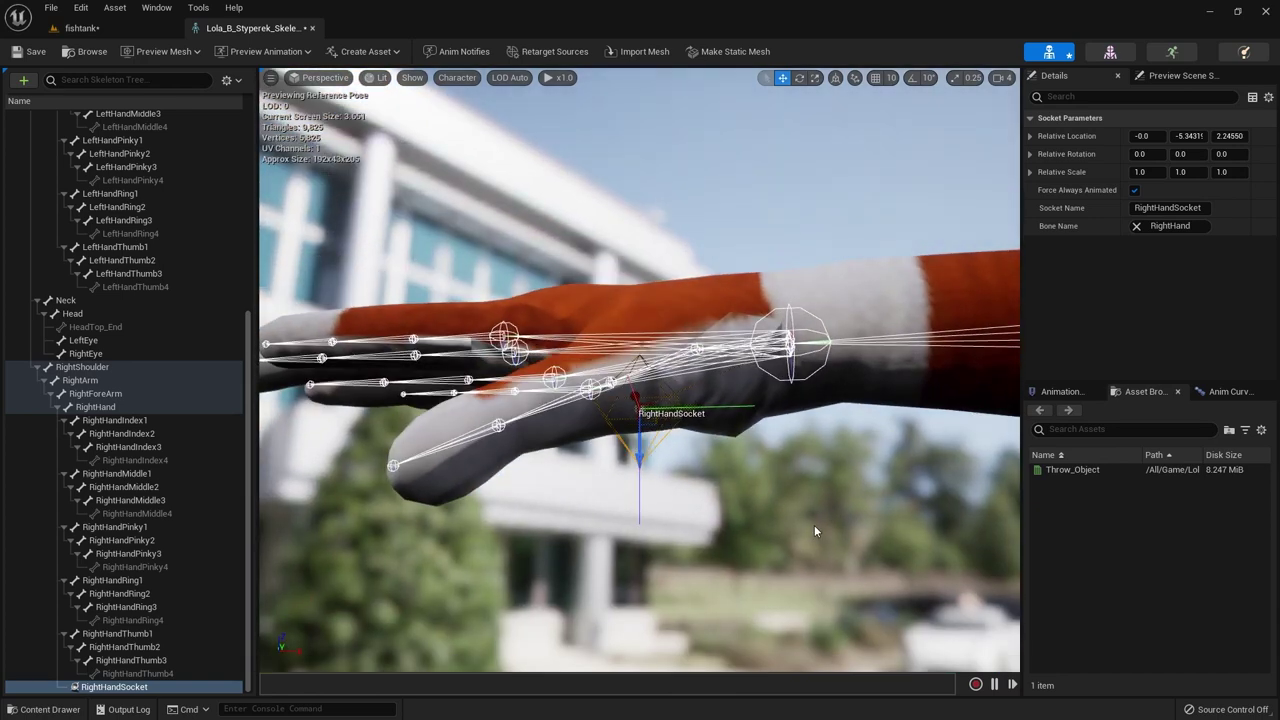
# Attach the S_Banana_vfendgyiw_lod3_Var1 static mesh to RightHandSocket as a preview asset.
pyautogui.rightClick(115, 690)
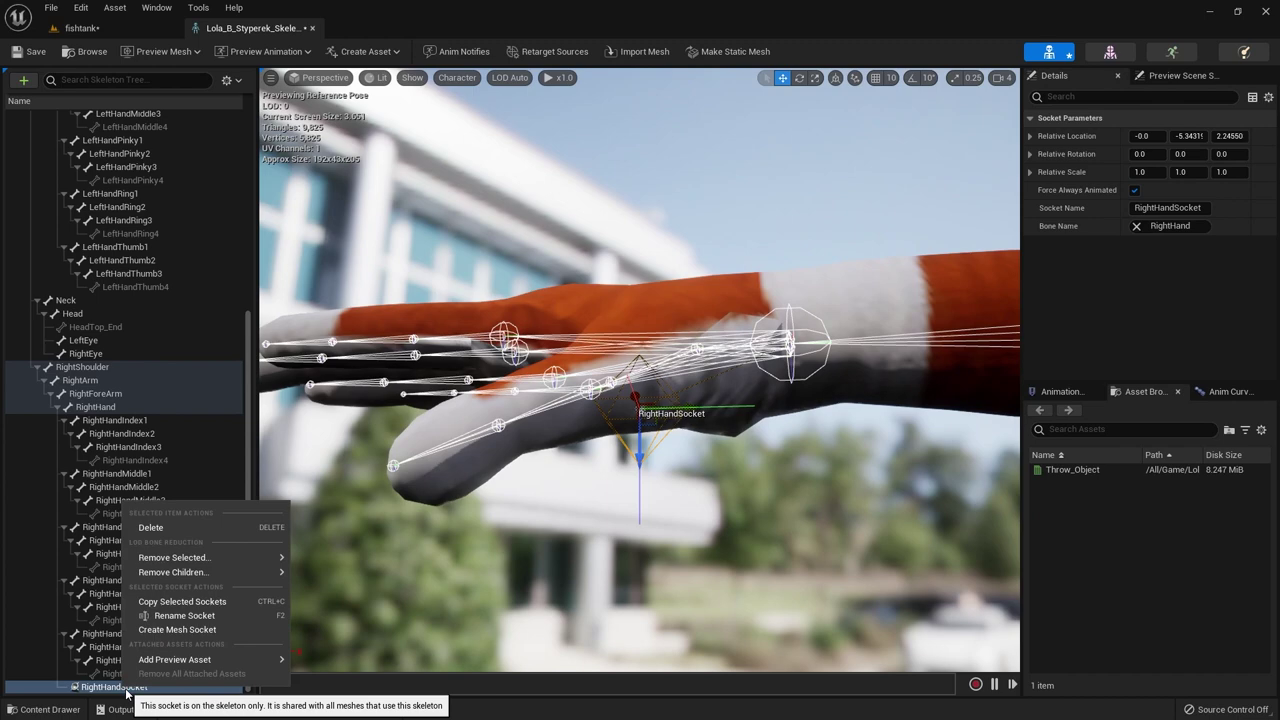
pyautogui.moveTo(163, 661)
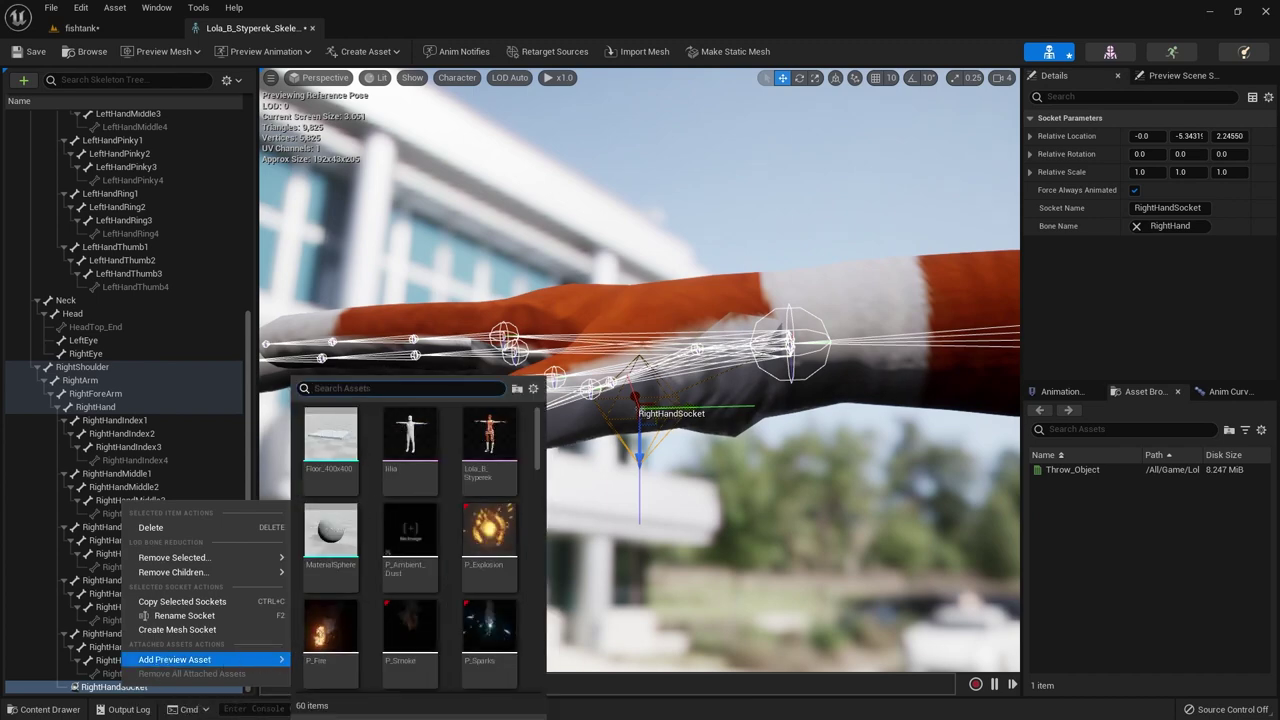
pyautogui.write('ban')
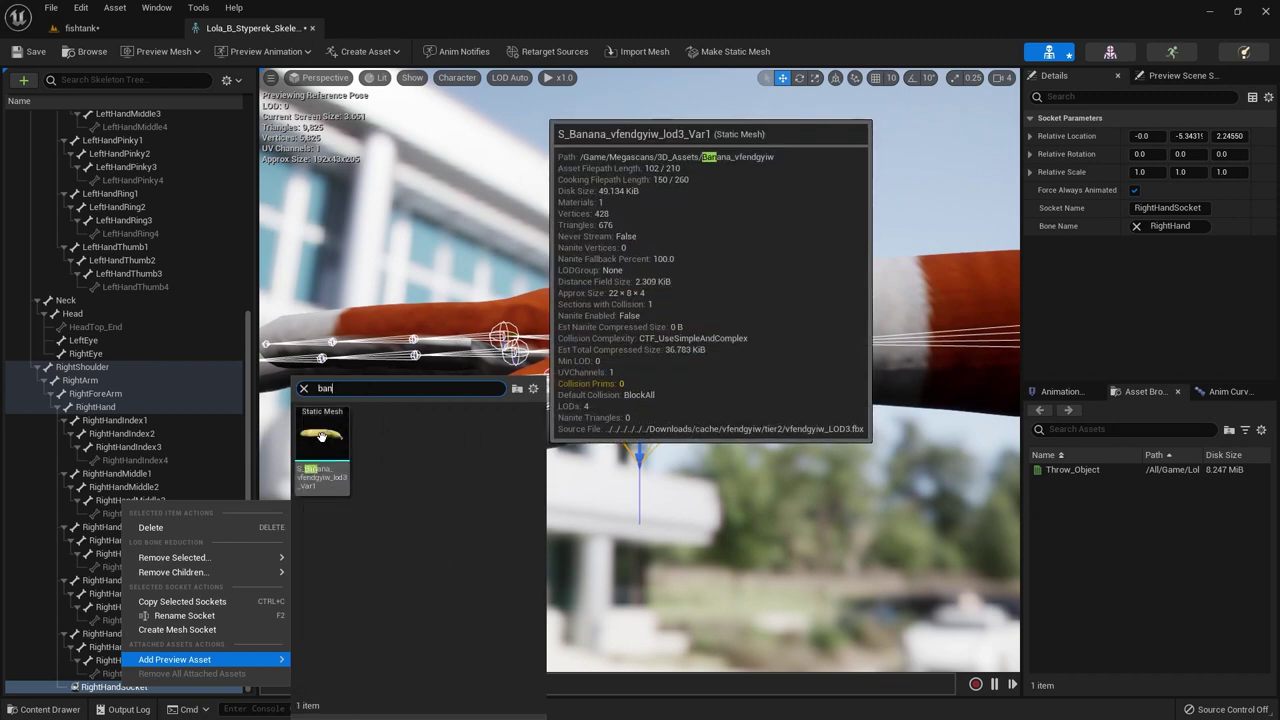
pyautogui.click(320, 436)
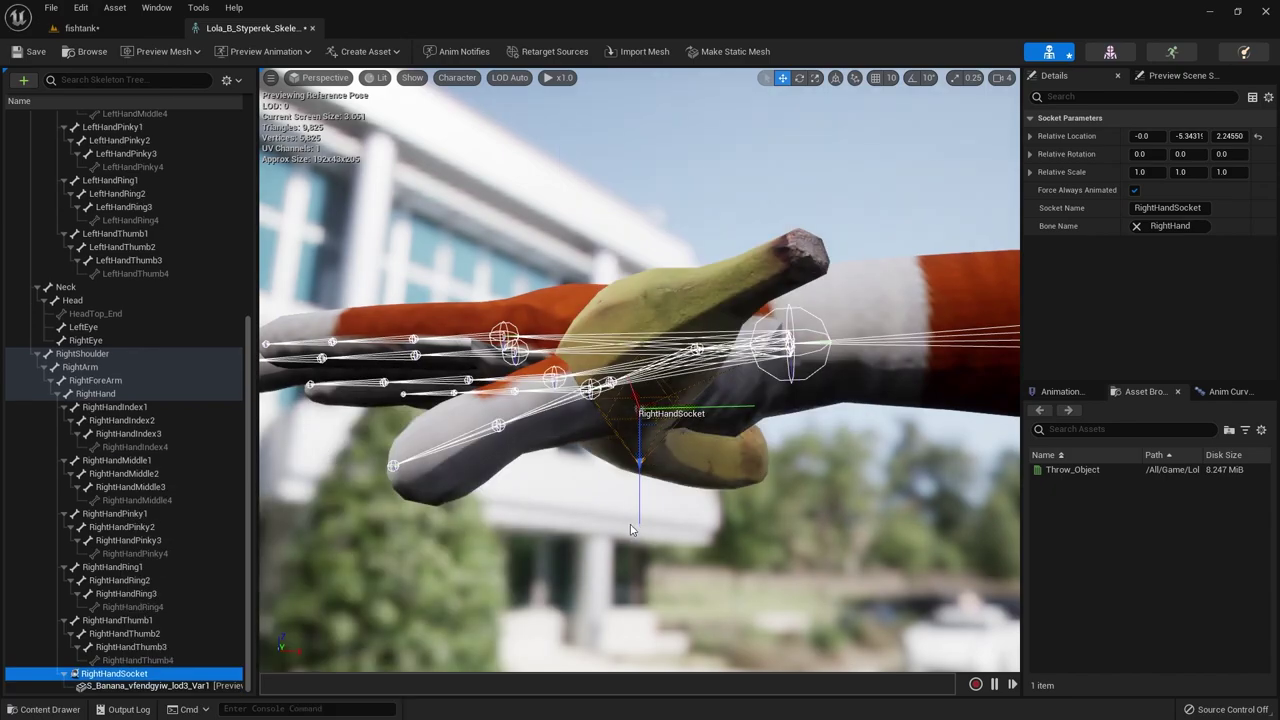
pyautogui.moveTo(640, 450); pyautogui.dragTo(290, 436)
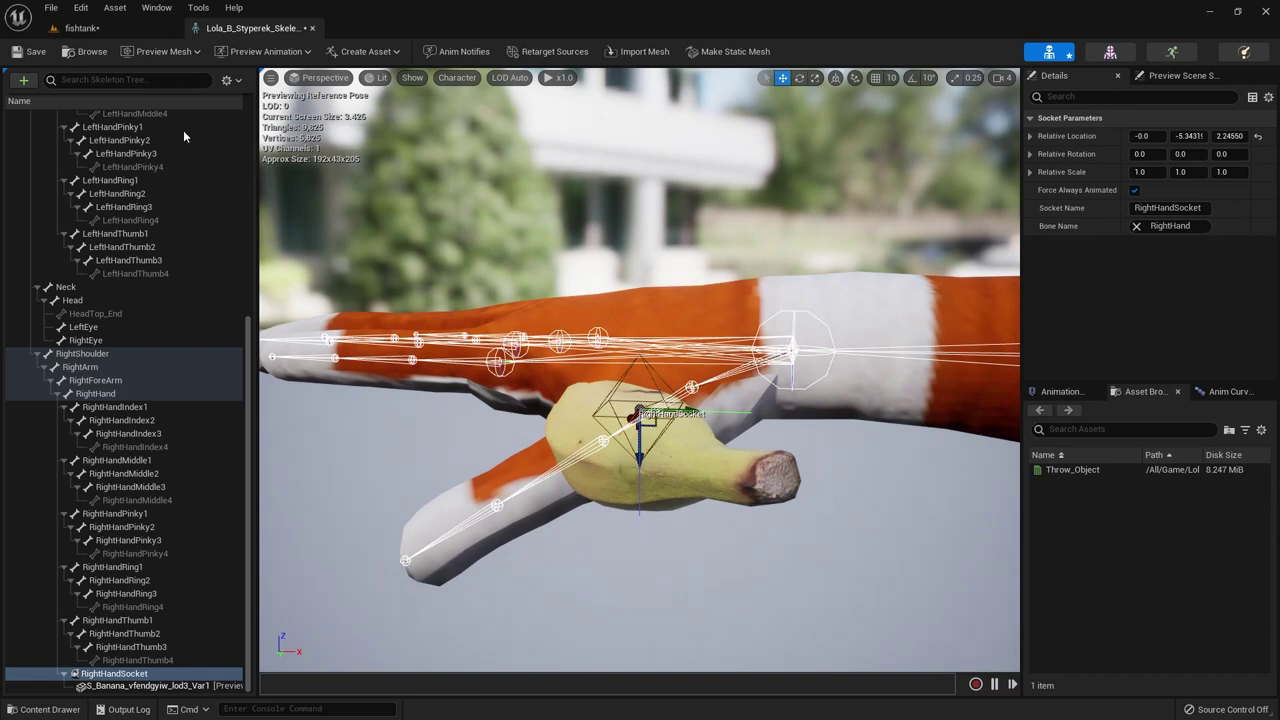
# Compare with the banana in the fishtank level, and rotate RightHandSocket to about -124° around X.
pyautogui.click(84, 29)
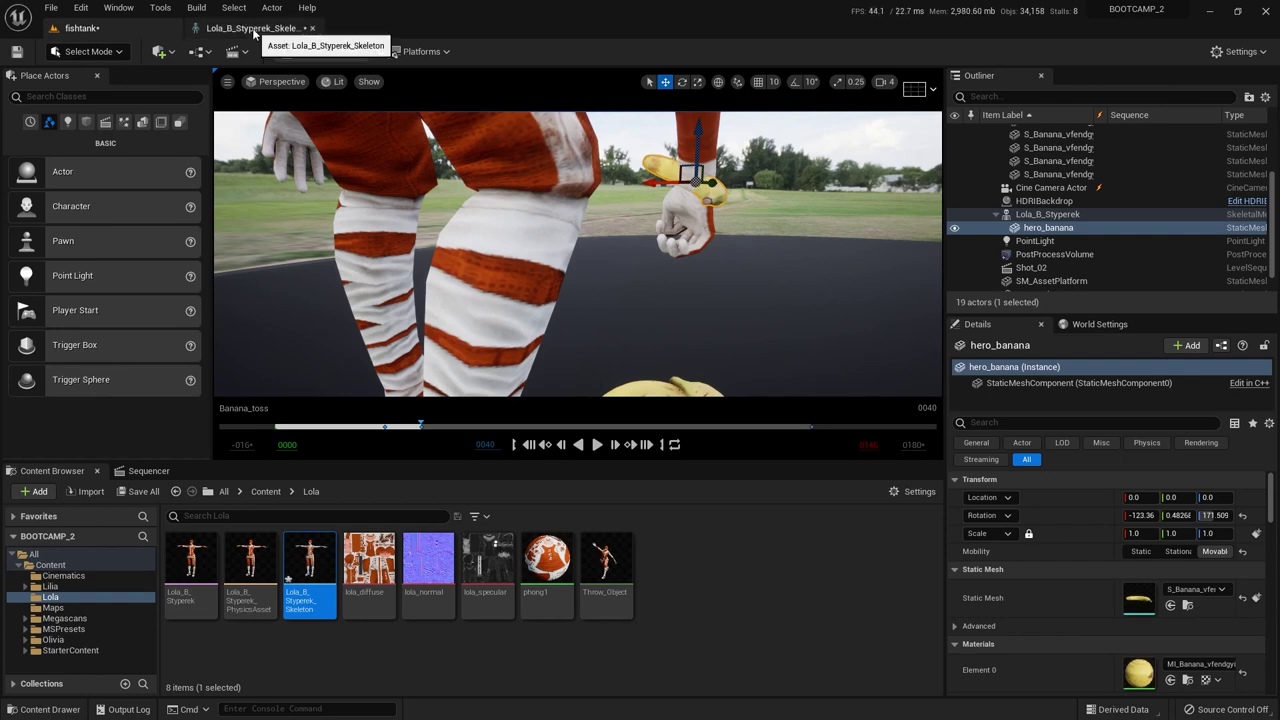
pyautogui.click(258, 28)
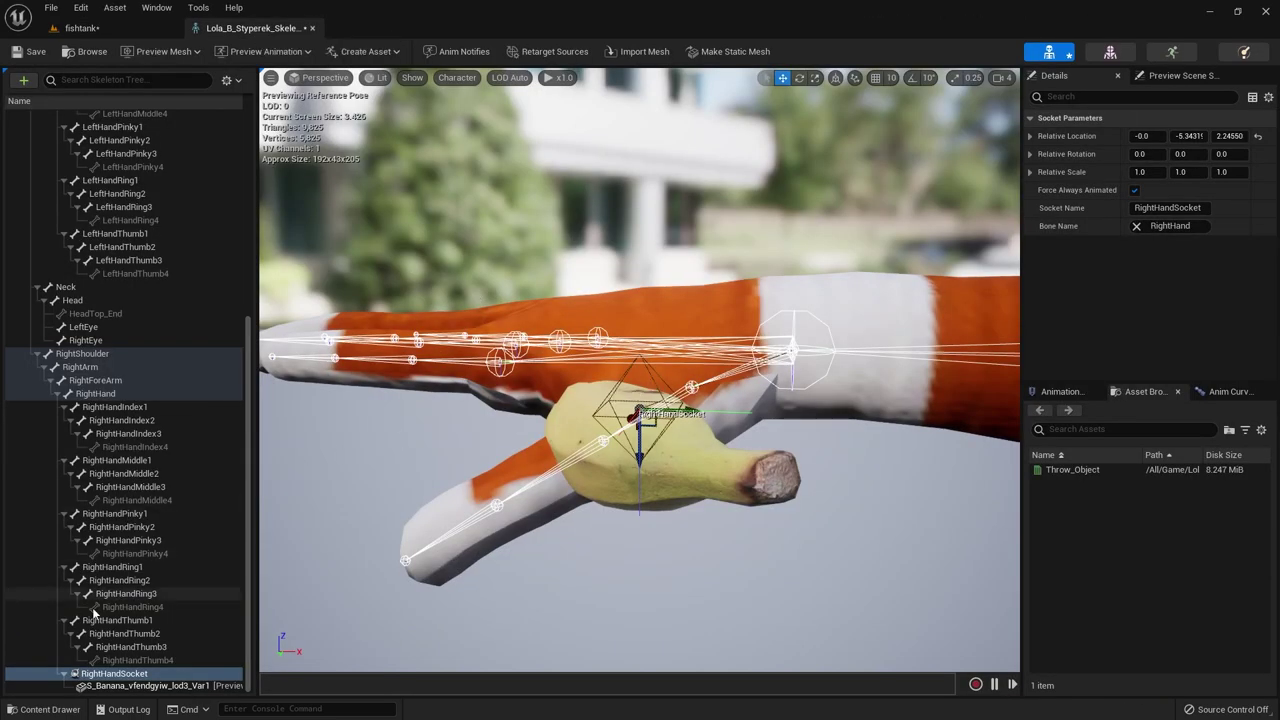
pyautogui.click(113, 673)
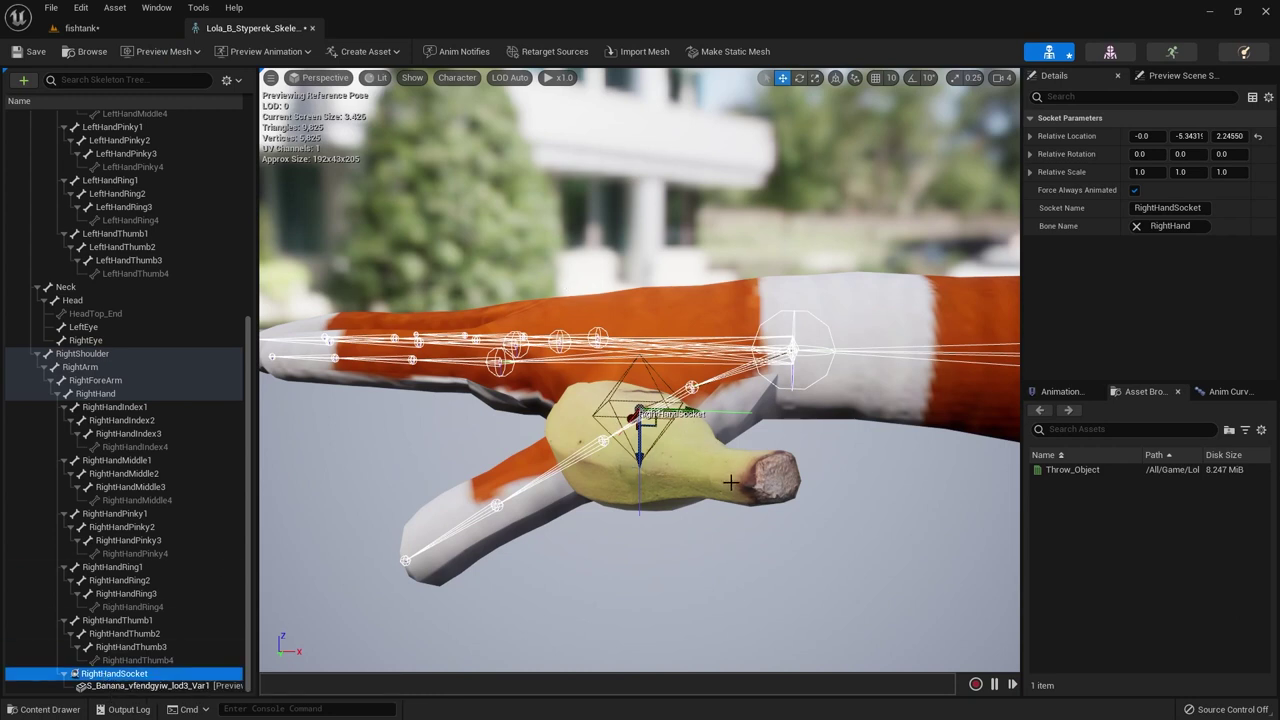
pyautogui.click(799, 78)
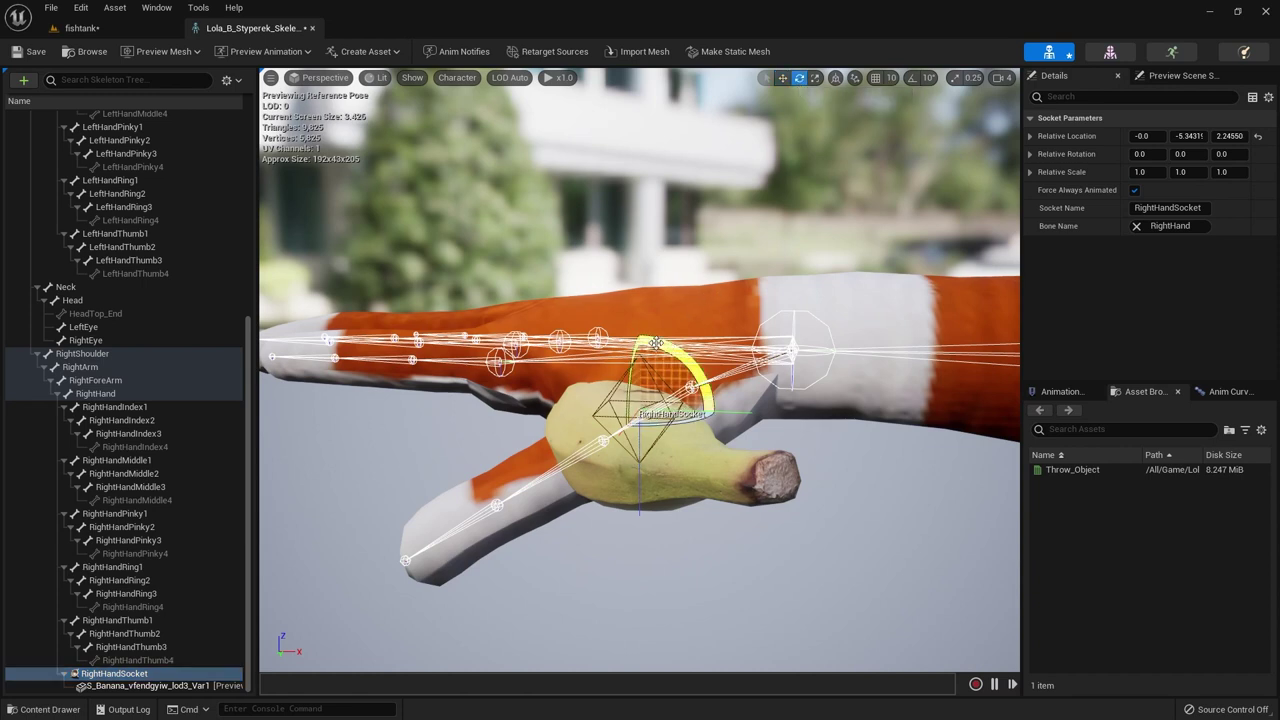
pyautogui.moveTo(655, 342)
pyautogui.mouseDown()
pyautogui.moveTo(580, 395)
pyautogui.moveTo(568, 366)
pyautogui.moveTo(578, 346)
pyautogui.moveTo(656, 342)
pyautogui.mouseUp()
pyautogui.click(782, 77)
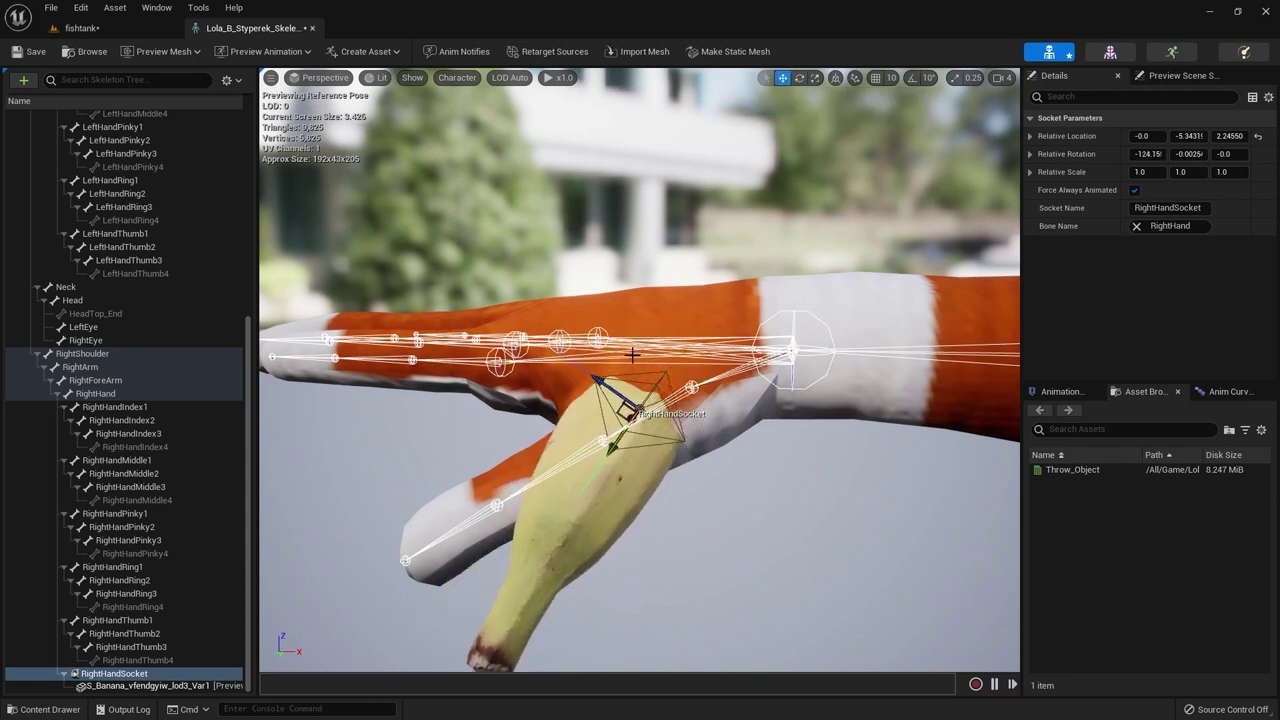
# Shift RightHandSocket toward the fingers, to a relative location of about 0, -7.85, 3.86, and compare with the fishtank level.
pyautogui.moveTo(611, 447); pyautogui.dragTo(524, 436)
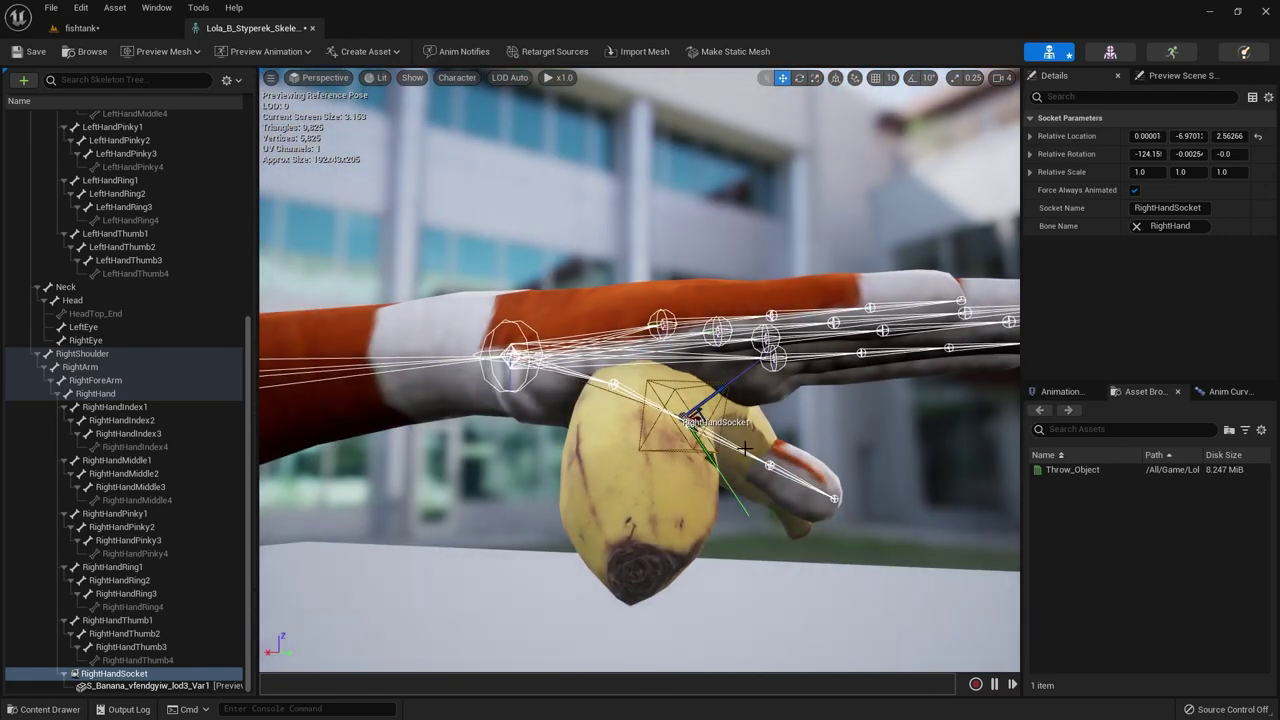
pyautogui.moveTo(710, 456); pyautogui.dragTo(742, 491)
pyautogui.keyDown('alt'); pyautogui.moveTo(517, 505); pyautogui.dragTo(558, 548); pyautogui.keyUp('alt')
pyautogui.click(82, 28)
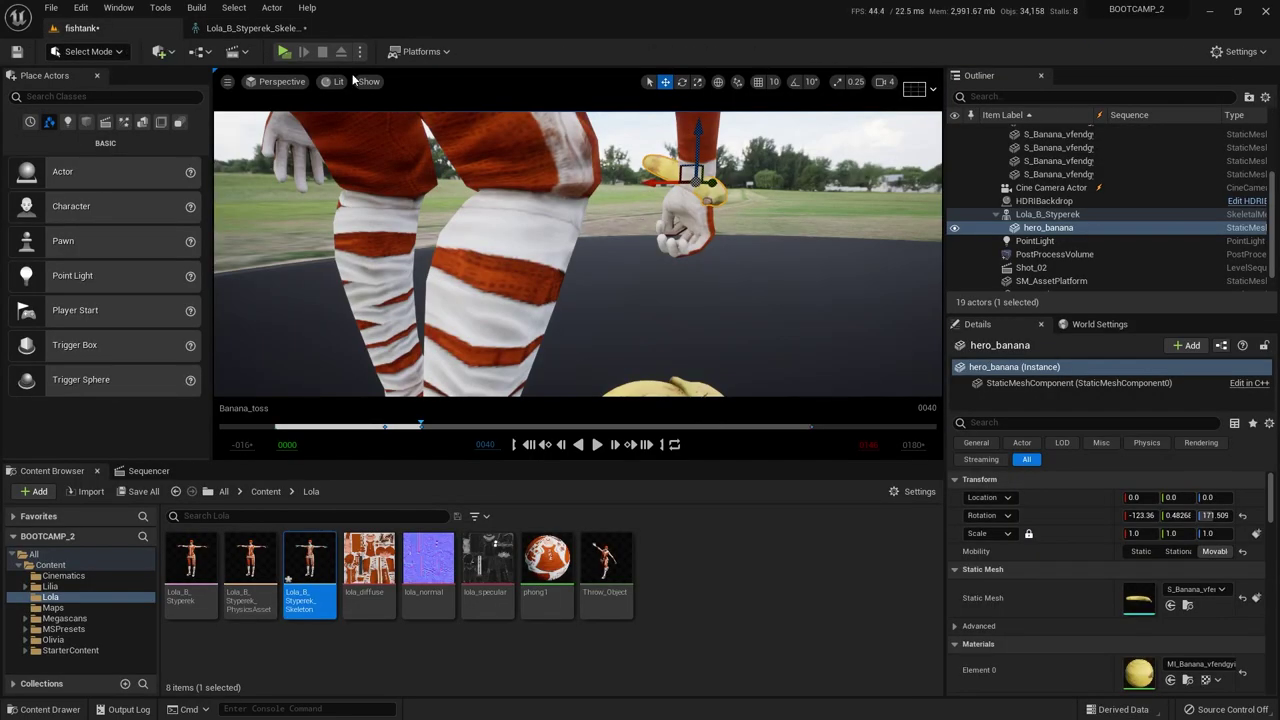
pyautogui.click(255, 28)
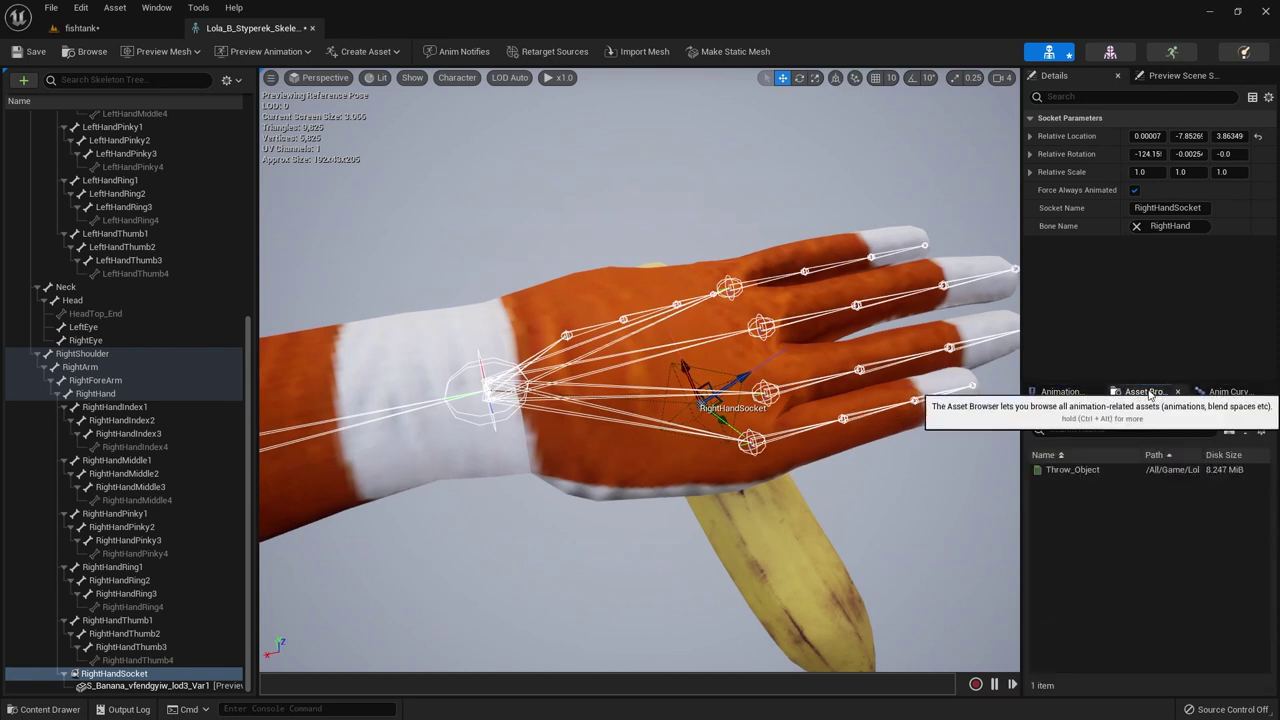
# Open the Throw_Object animation, pause it, and scrub to about frame 914 to examine the banana in the right hand.
pyautogui.doubleClick(1072, 470)
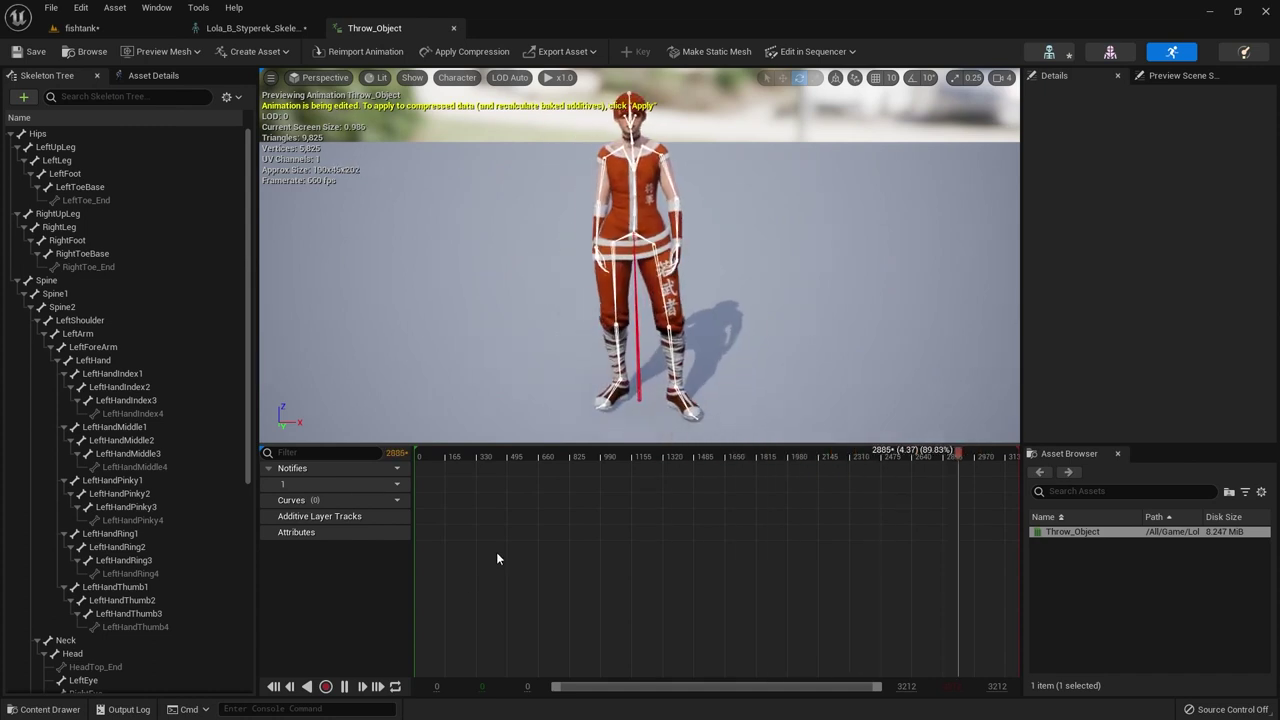
pyautogui.click(346, 687)
pyautogui.moveTo(583, 400); pyautogui.dragTo(690, 403)
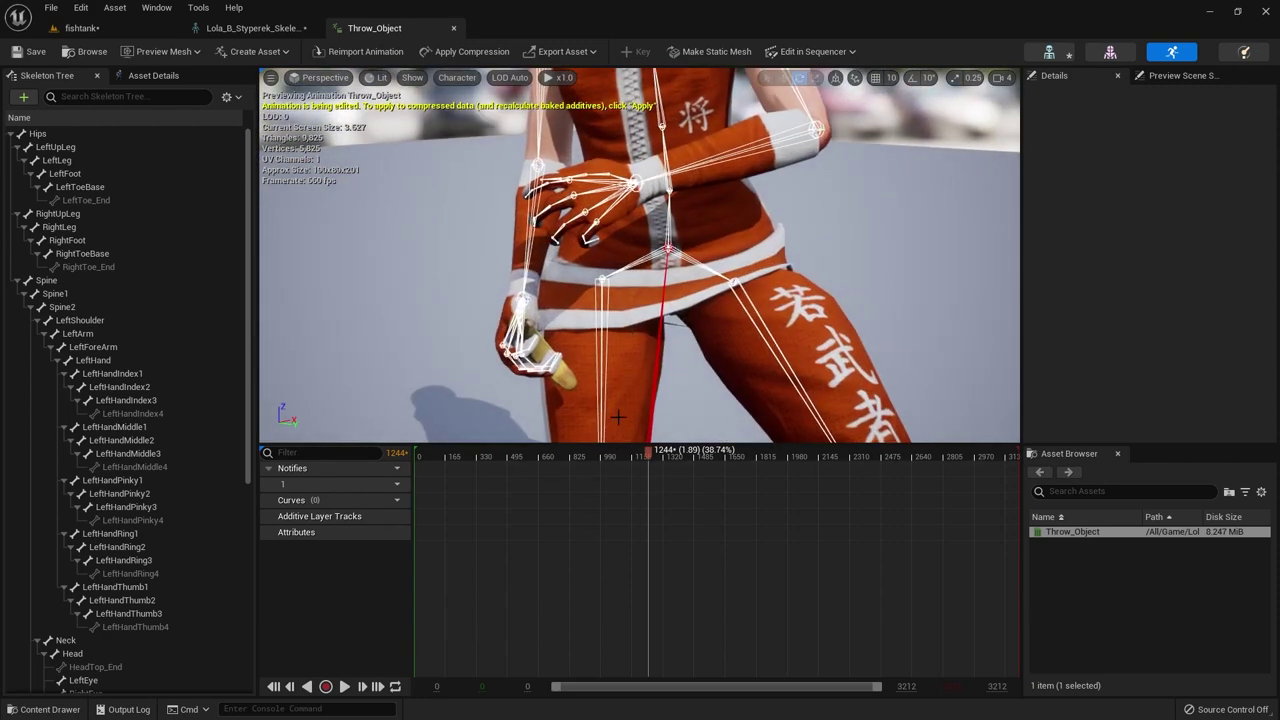
pyautogui.moveTo(650, 462); pyautogui.dragTo(589, 464)
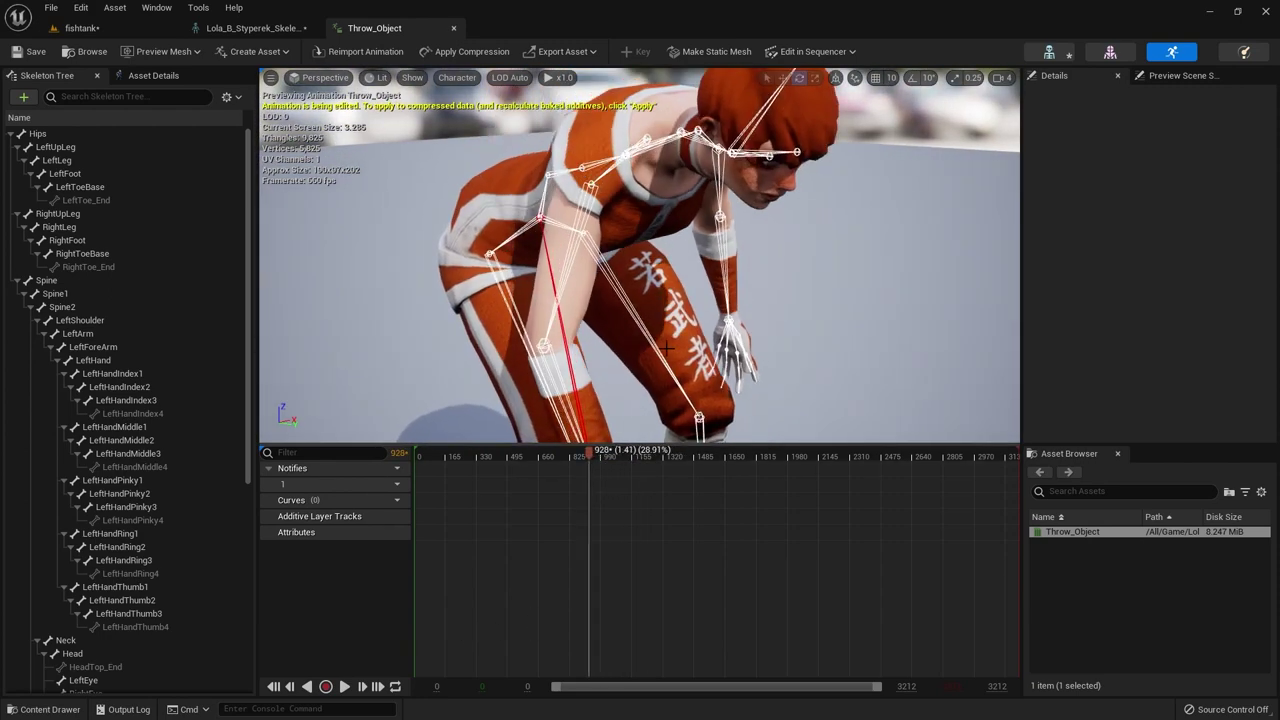
pyautogui.scroll(3, 668, 358)
pyautogui.scroll(-6, 668, 358)
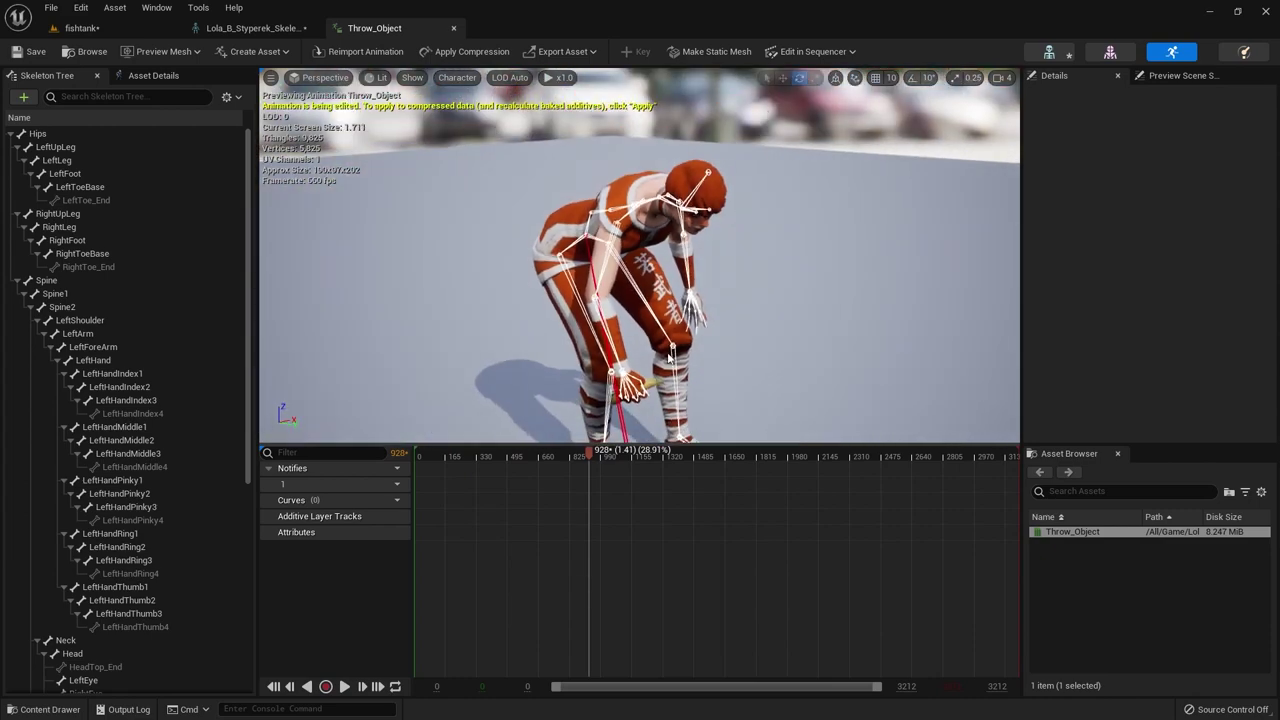
pyautogui.scroll(3, 668, 358)
pyautogui.keyDown('alt'); pyautogui.moveTo(668, 358); pyautogui.dragTo(728, 383); pyautogui.keyUp('alt')
pyautogui.scroll(5, 728, 383)
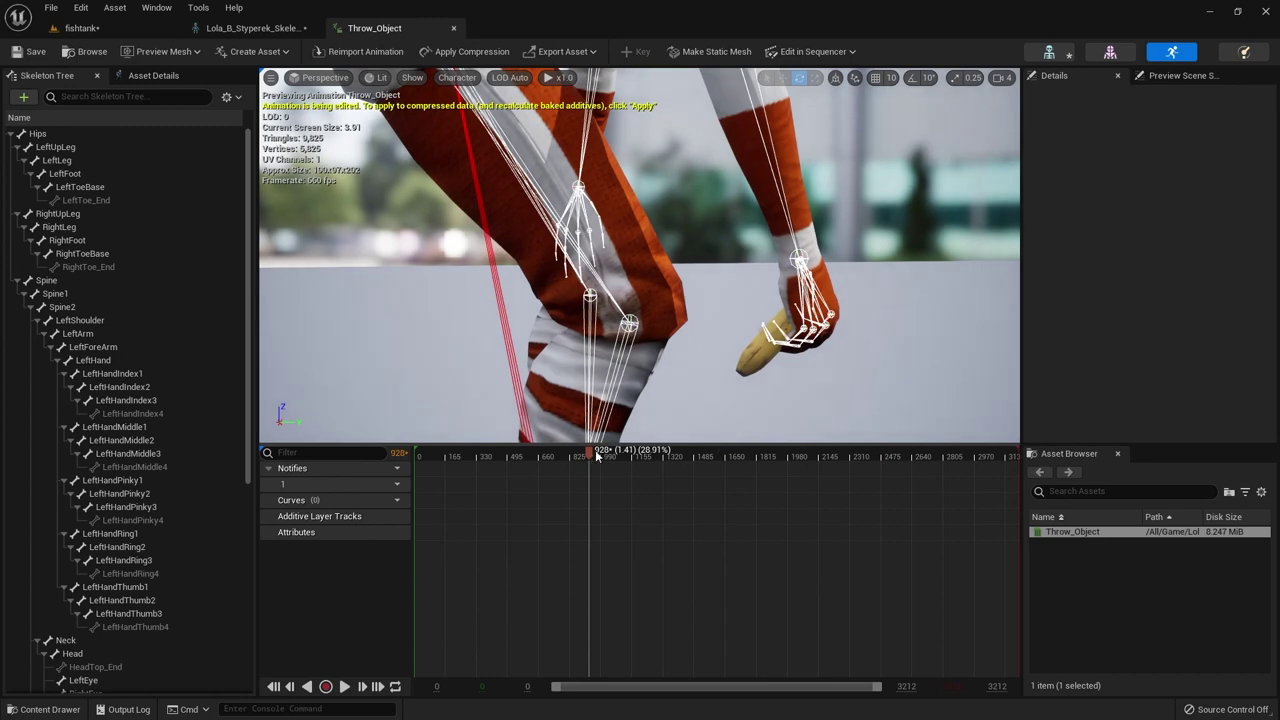
pyautogui.keyDown('alt'); pyautogui.moveTo(600, 400); pyautogui.dragTo(660, 400); pyautogui.keyUp('alt')
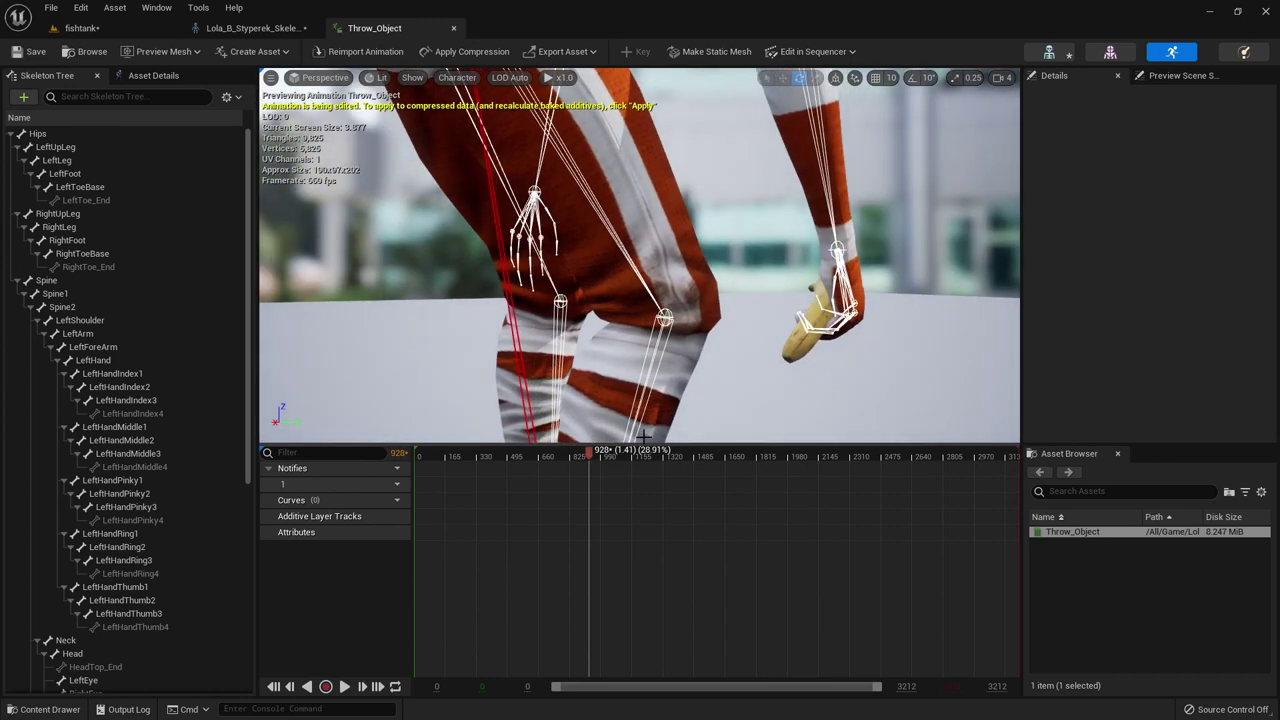
pyautogui.moveTo(593, 456)
pyautogui.mouseDown()
pyautogui.moveTo(612, 456)
pyautogui.moveTo(588, 456)
pyautogui.mouseUp()
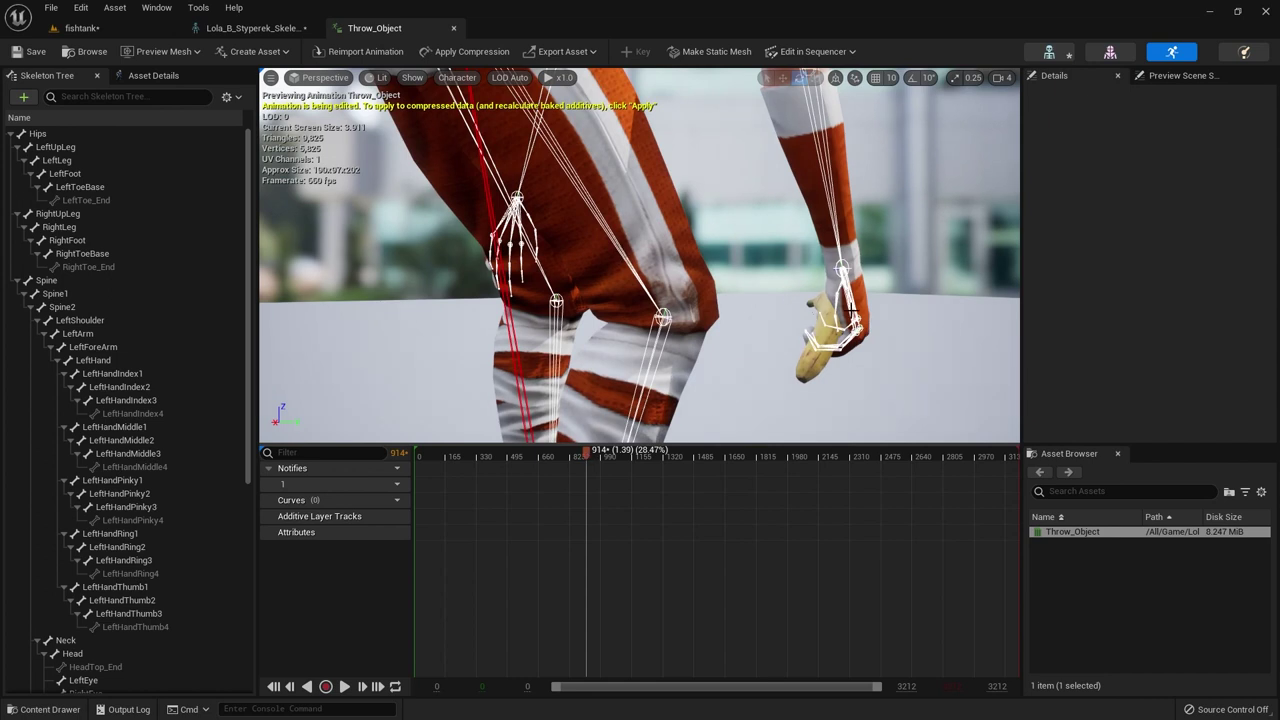
# Limit bone drawing to selected bones only for an unobstructed view of the hand and banana.
pyautogui.click(457, 77)
pyautogui.moveTo(480, 143)
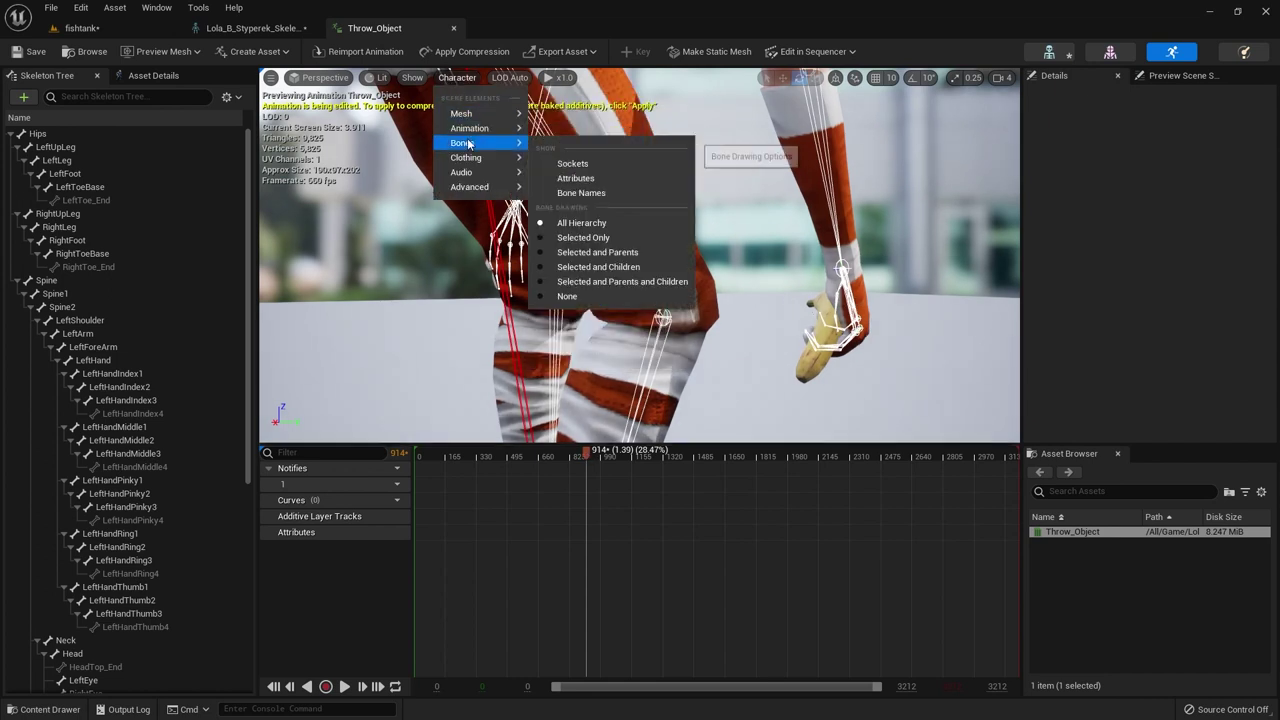
pyautogui.click(585, 237)
pyautogui.moveTo(779, 326); pyautogui.dragTo(610, 344)
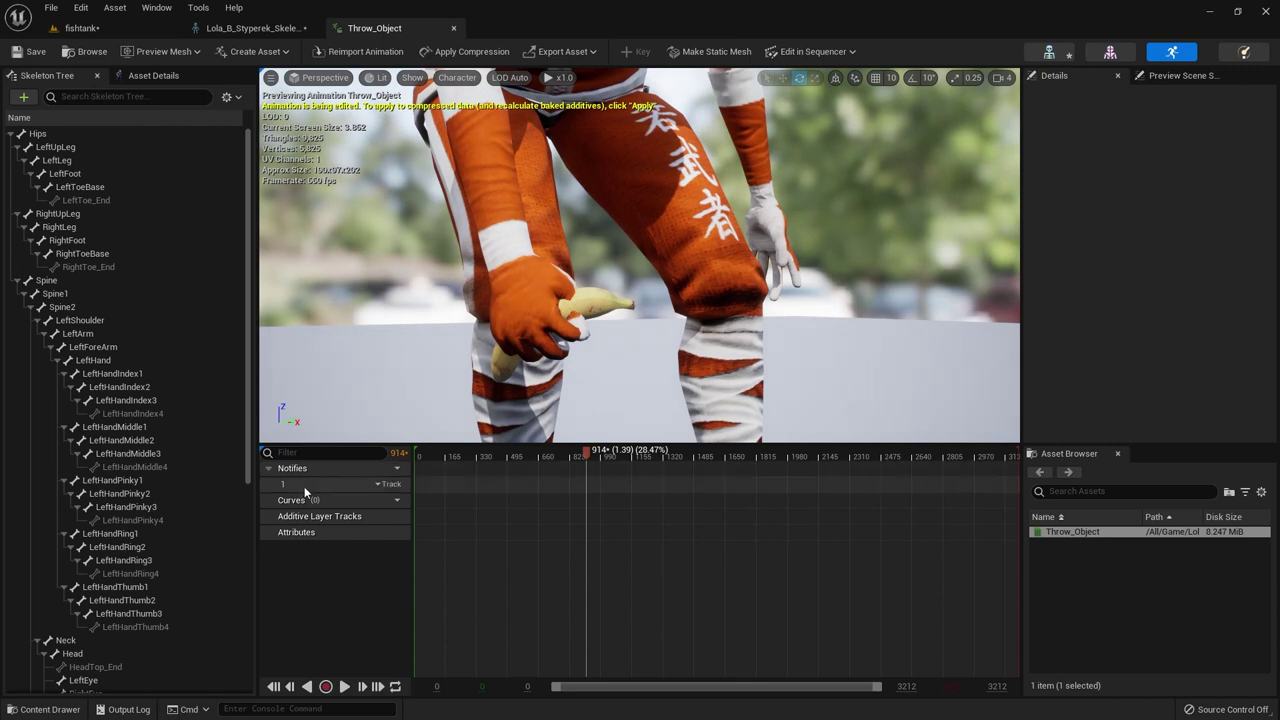
# Select RightHandSocket in the skeleton tree and rotate it to about -101.7° around X to refine the banana's angle.
pyautogui.moveTo(248, 443); pyautogui.dragTo(211, 679)
pyautogui.click(140, 675)
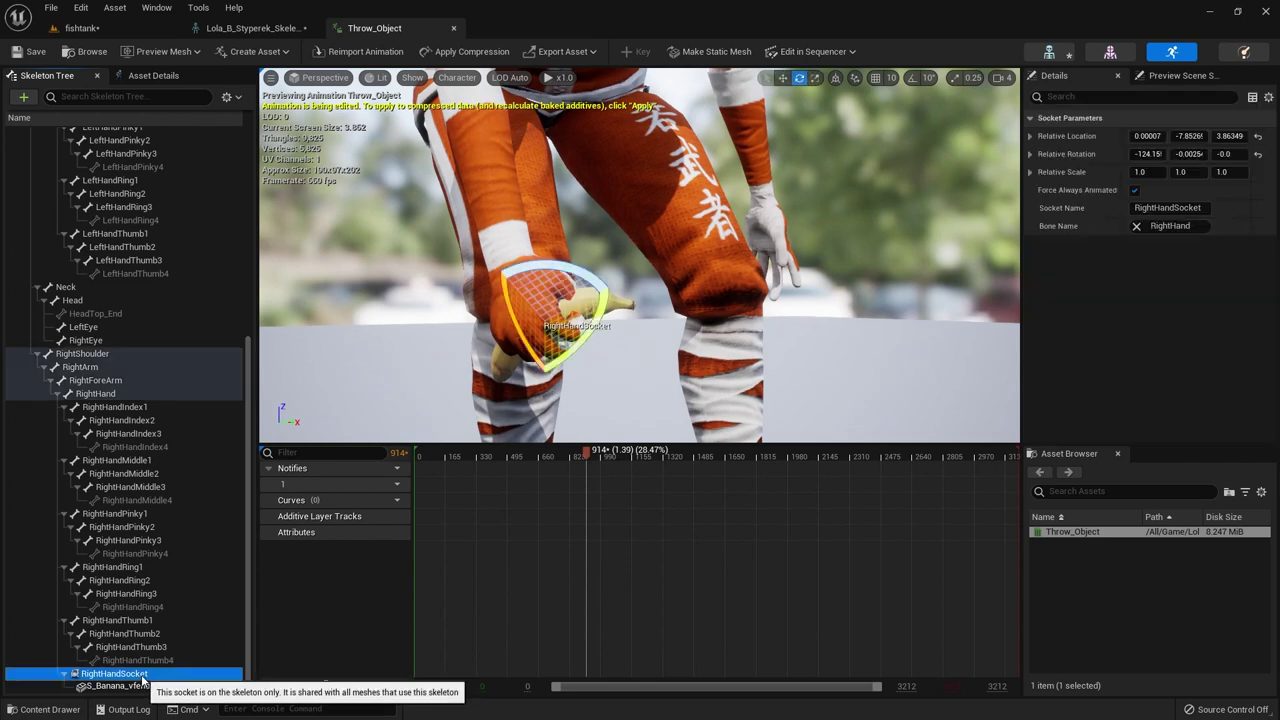
pyautogui.moveTo(533, 325); pyautogui.dragTo(562, 410)
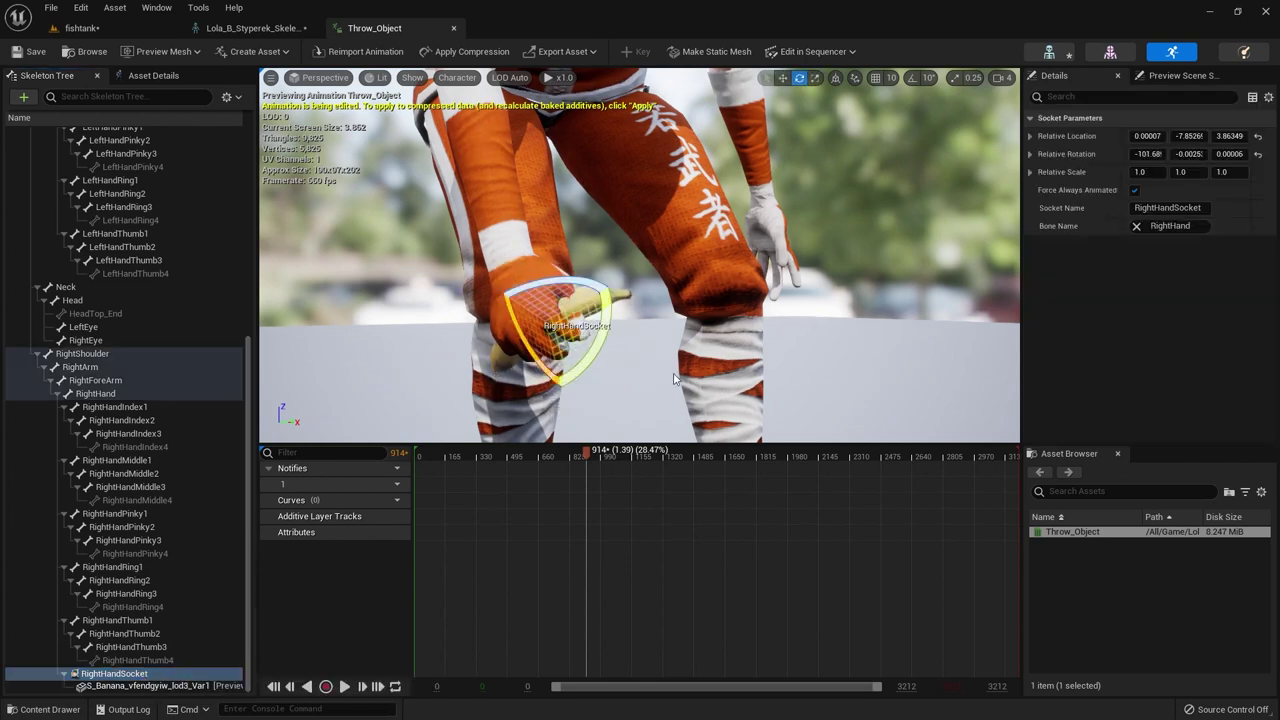
pyautogui.moveTo(674, 378); pyautogui.dragTo(640, 380, button='right')
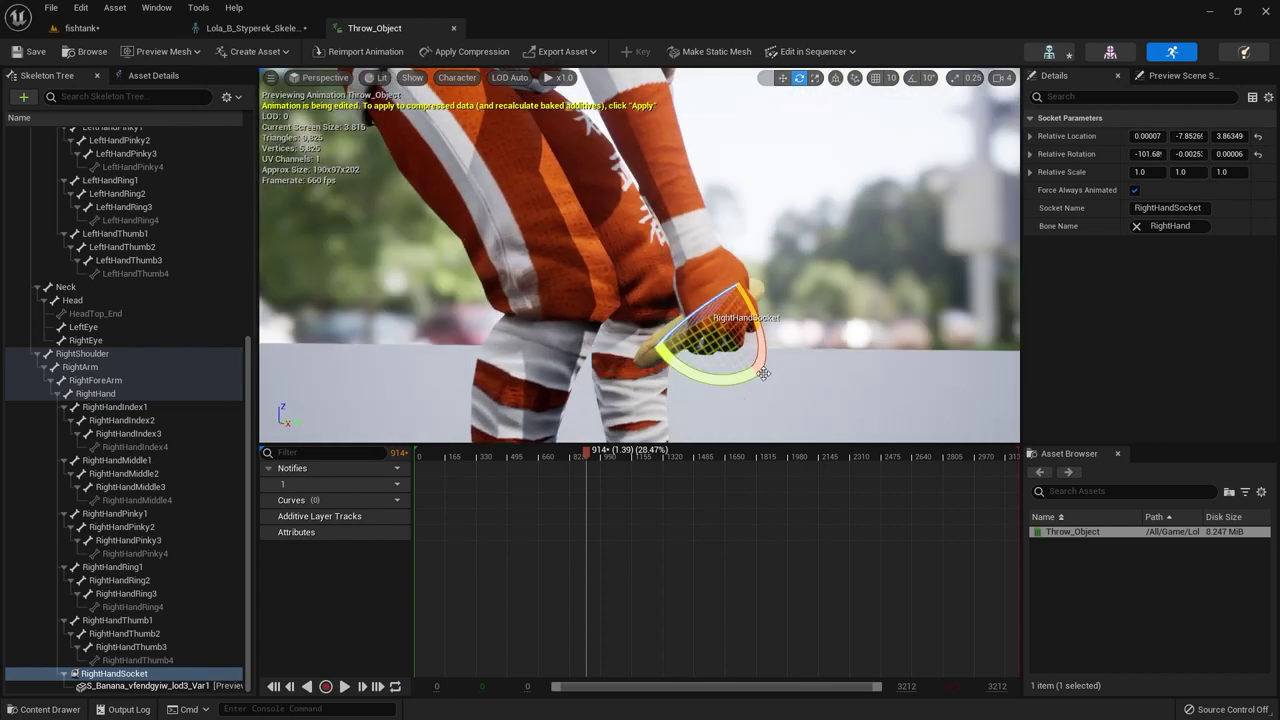
pyautogui.moveTo(763, 373); pyautogui.dragTo(883, 323, button='right')
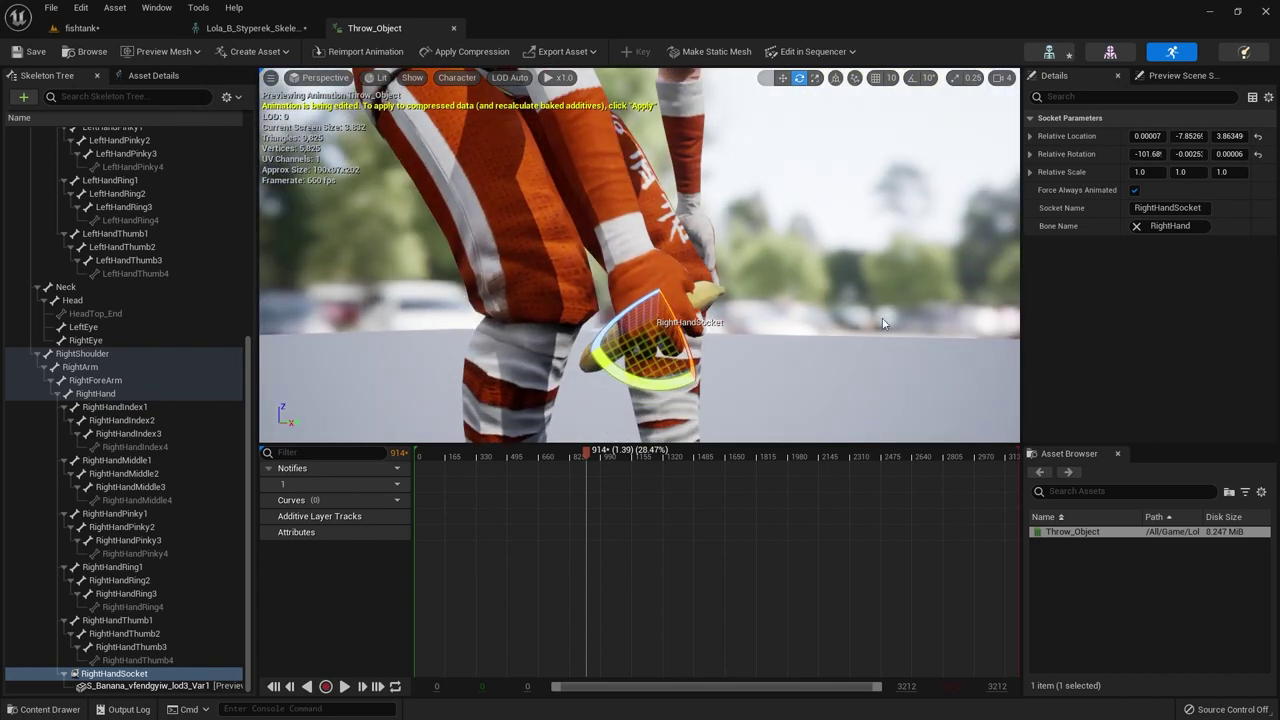
pyautogui.click(836, 79)
pyautogui.click(836, 79)
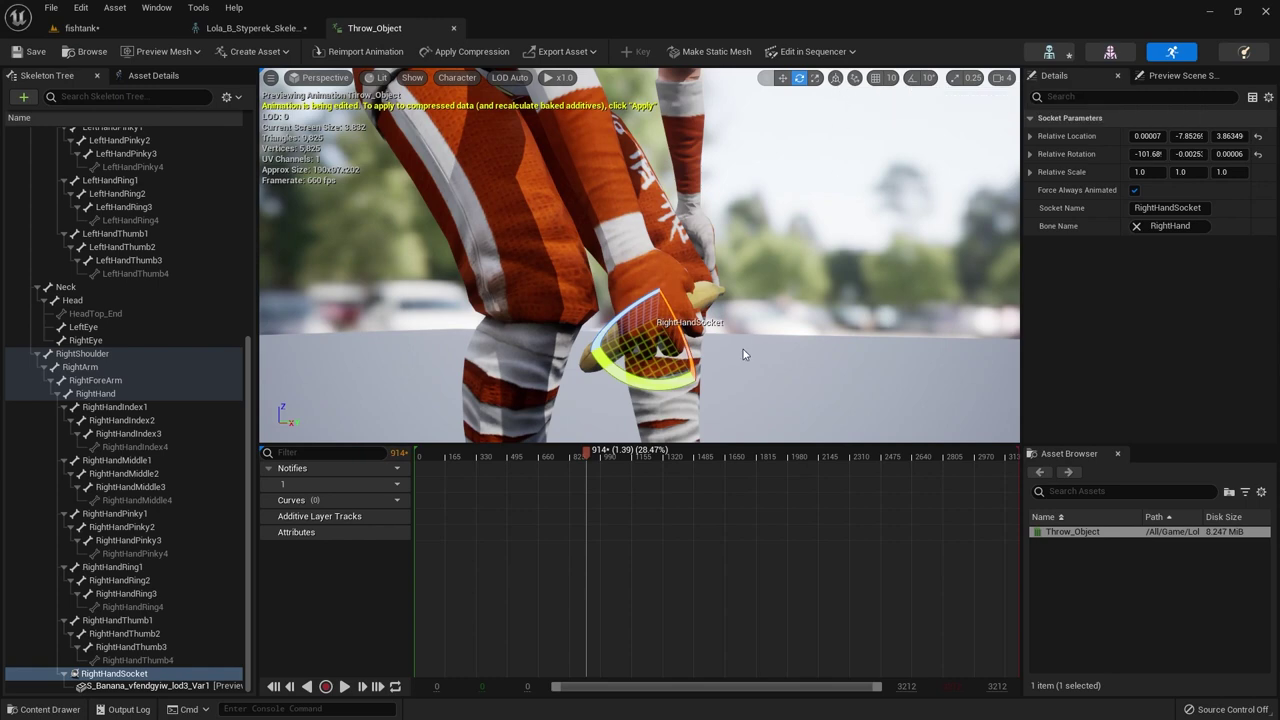
# Rotate RightHandSocket to a relative rotation of about -64.2°, 1.9°, -12° so the banana sits along the character's grip.
pyautogui.moveTo(740, 354); pyautogui.dragTo(703, 383, button='right')
pyautogui.moveTo(702, 383); pyautogui.dragTo(748, 315)
pyautogui.moveTo(746, 293); pyautogui.dragTo(781, 263, button='right')
pyautogui.moveTo(781, 263); pyautogui.dragTo(818, 296)
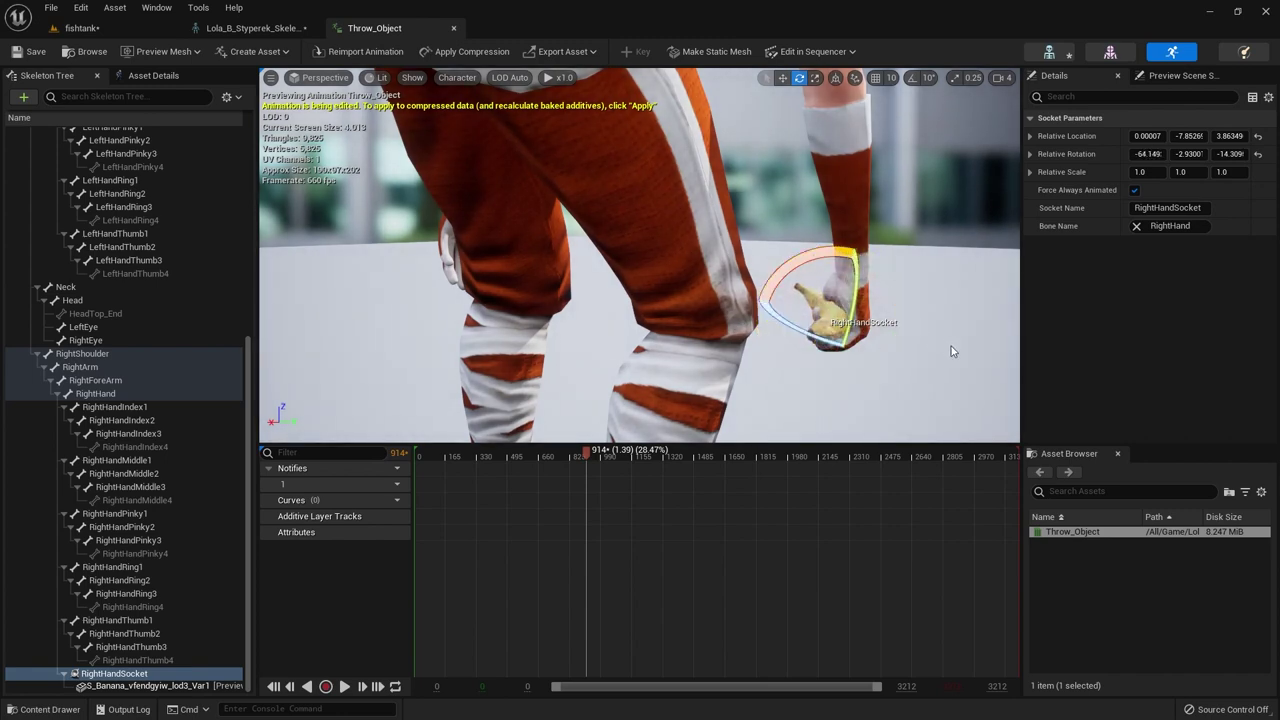
pyautogui.moveTo(818, 296); pyautogui.dragTo(838, 286, button='right')
pyautogui.moveTo(867, 330); pyautogui.dragTo(838, 385)
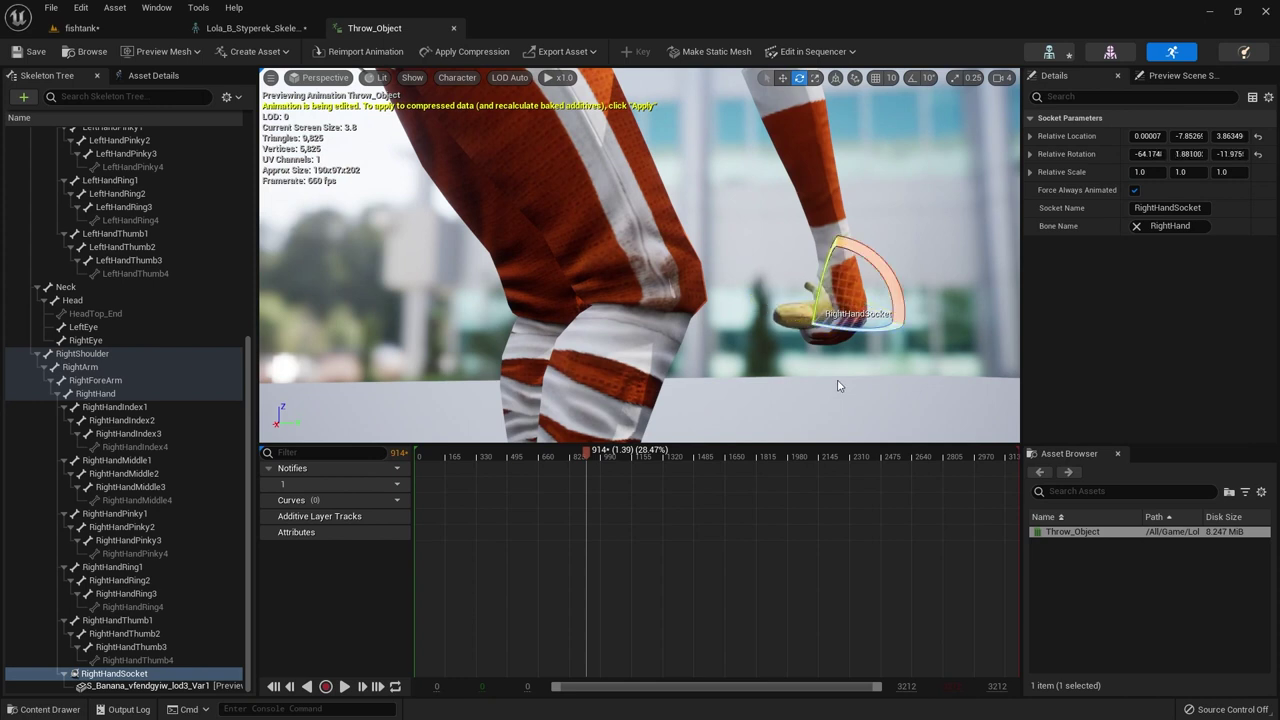
pyautogui.moveTo(838, 286); pyautogui.dragTo(878, 280, button='right')
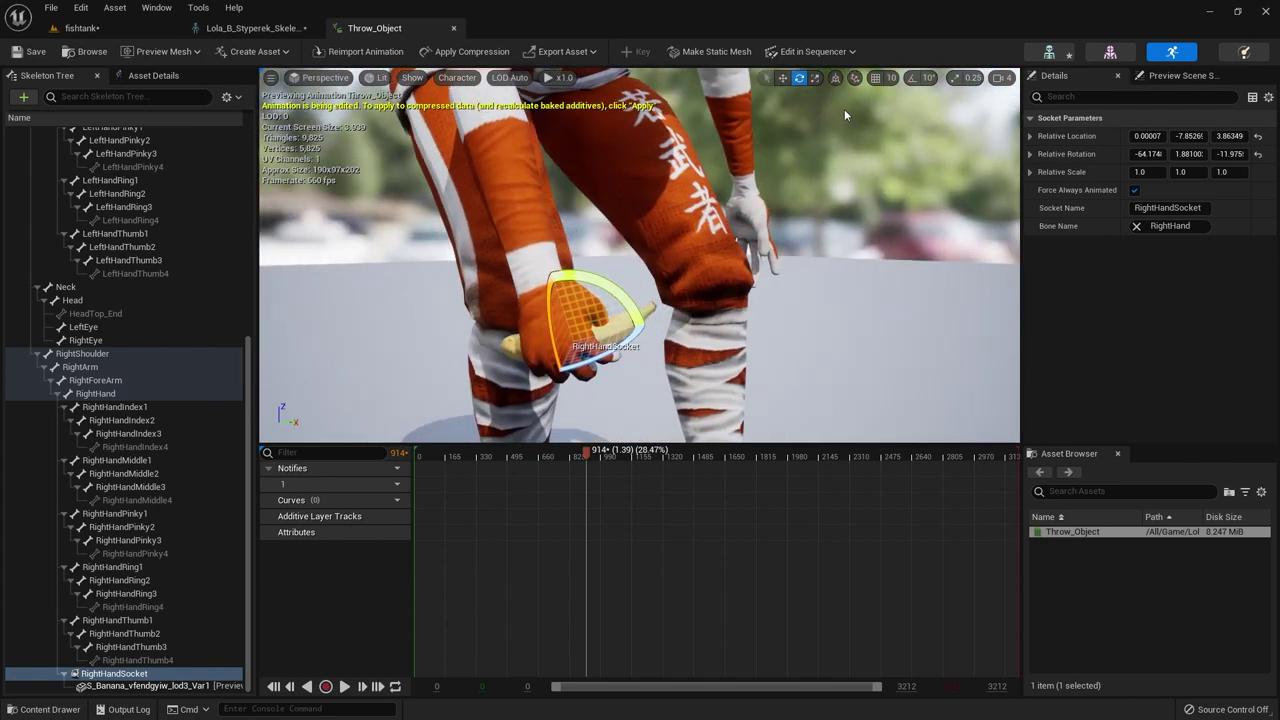
# Move RightHandSocket to a relative location of about -1.47, -7.42, 3.76 to seat the banana inside the closed fingers.
pyautogui.click(783, 77)
pyautogui.moveTo(625, 332); pyautogui.dragTo(670, 333)
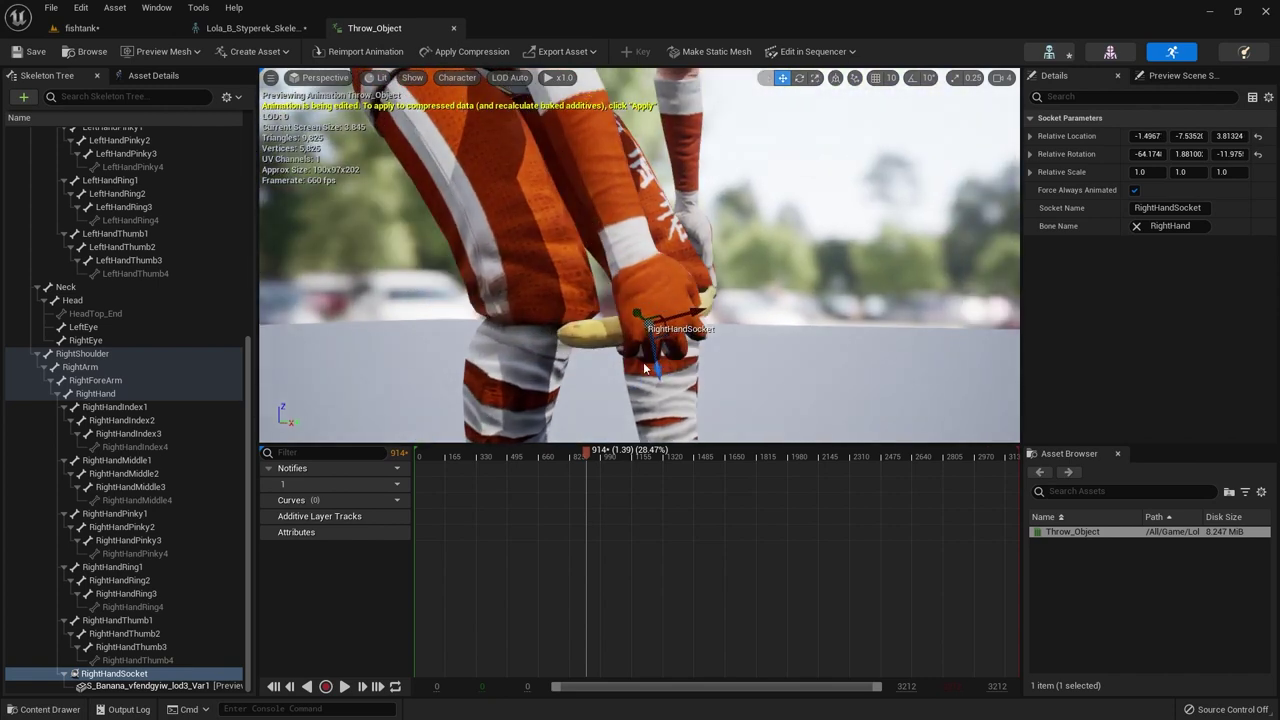
pyautogui.keyDown('alt'); pyautogui.moveTo(774, 343); pyautogui.dragTo(804, 343); pyautogui.keyUp('alt')
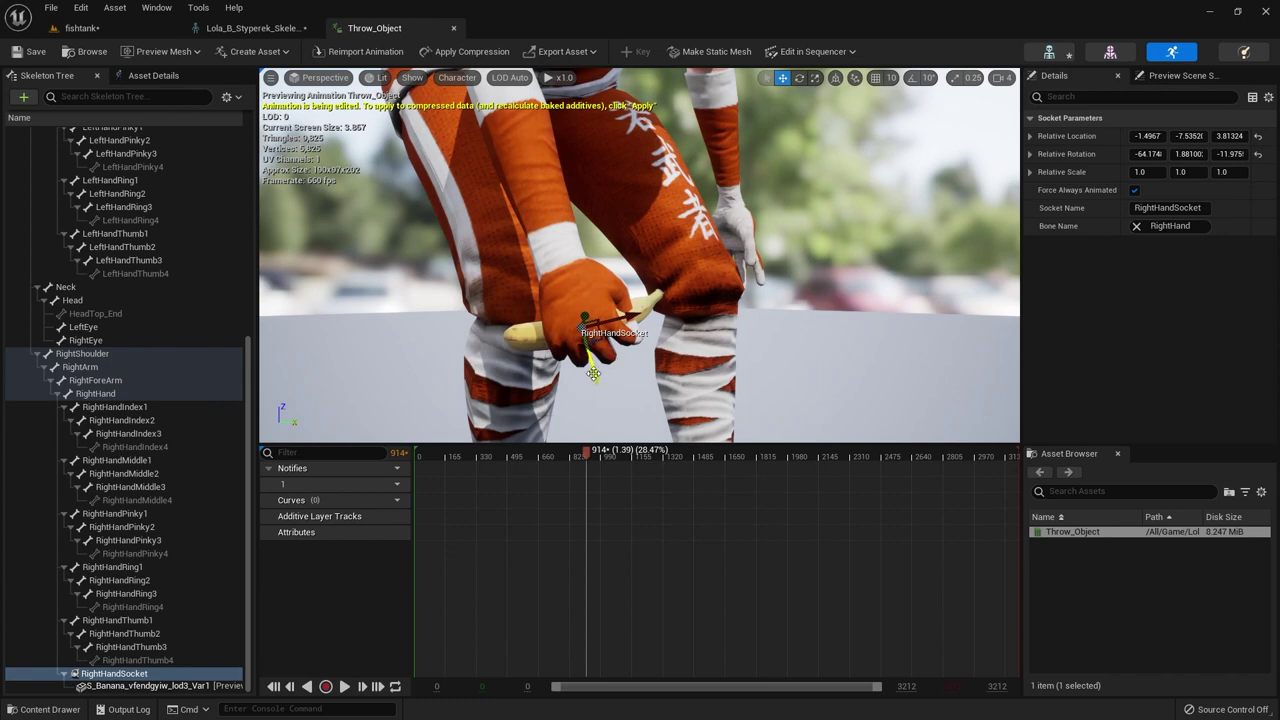
pyautogui.moveTo(593, 374); pyautogui.dragTo(595, 372)
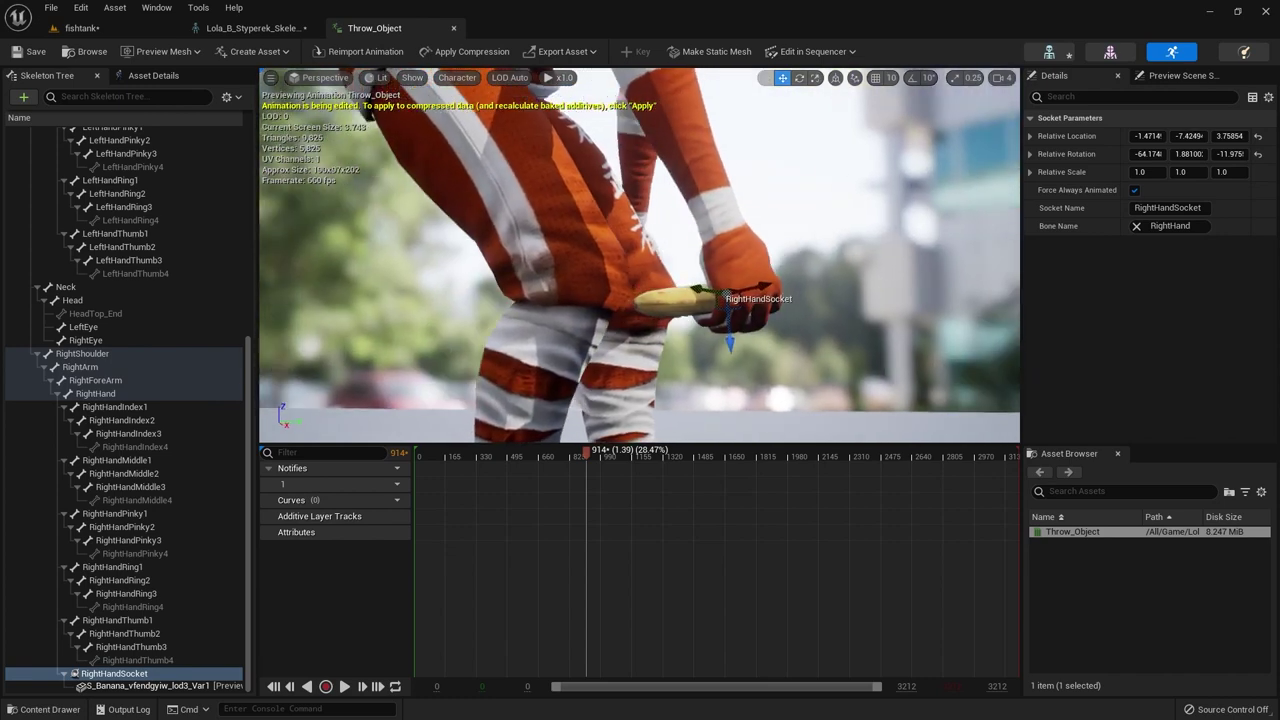
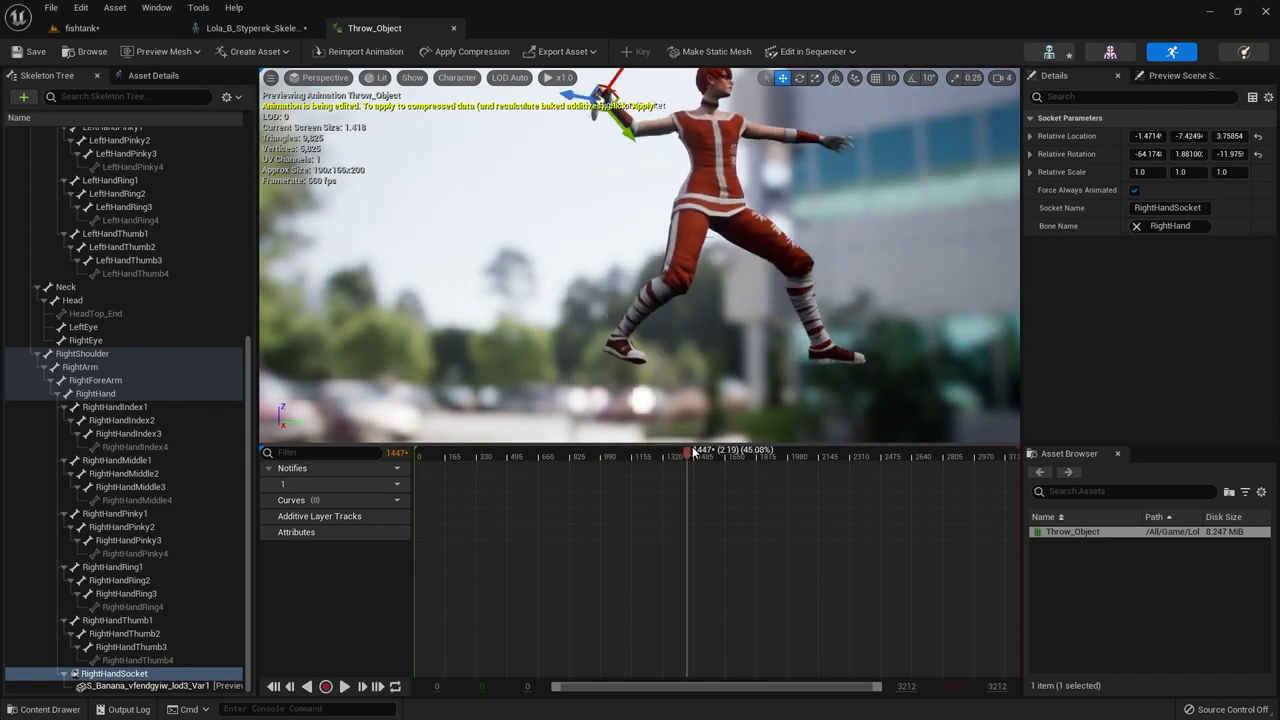
# Around frame 1543 of the throw, fine-tune RightHandSocket to a relative location of about -1.51, -7.61, 3.85 and check the grip at about frame 1553.
pyautogui.press('f')
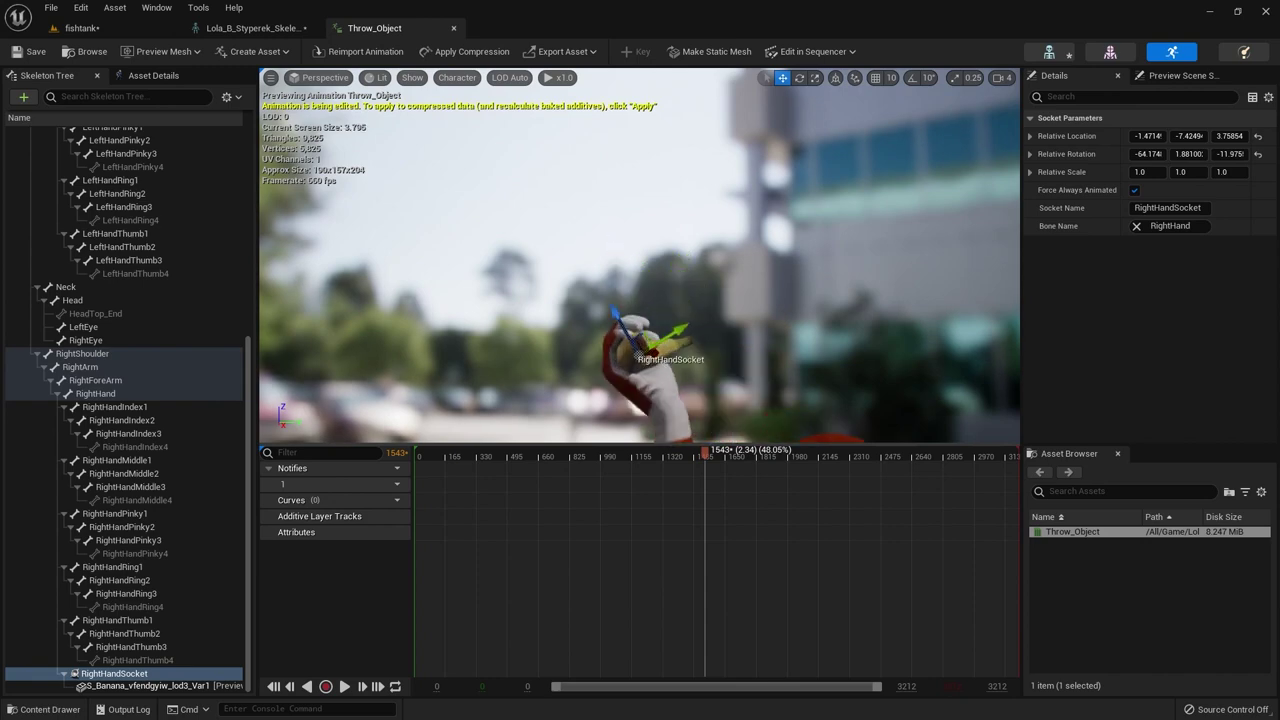
pyautogui.scroll(3, 777, 306)
pyautogui.scroll(-3, 795, 368)
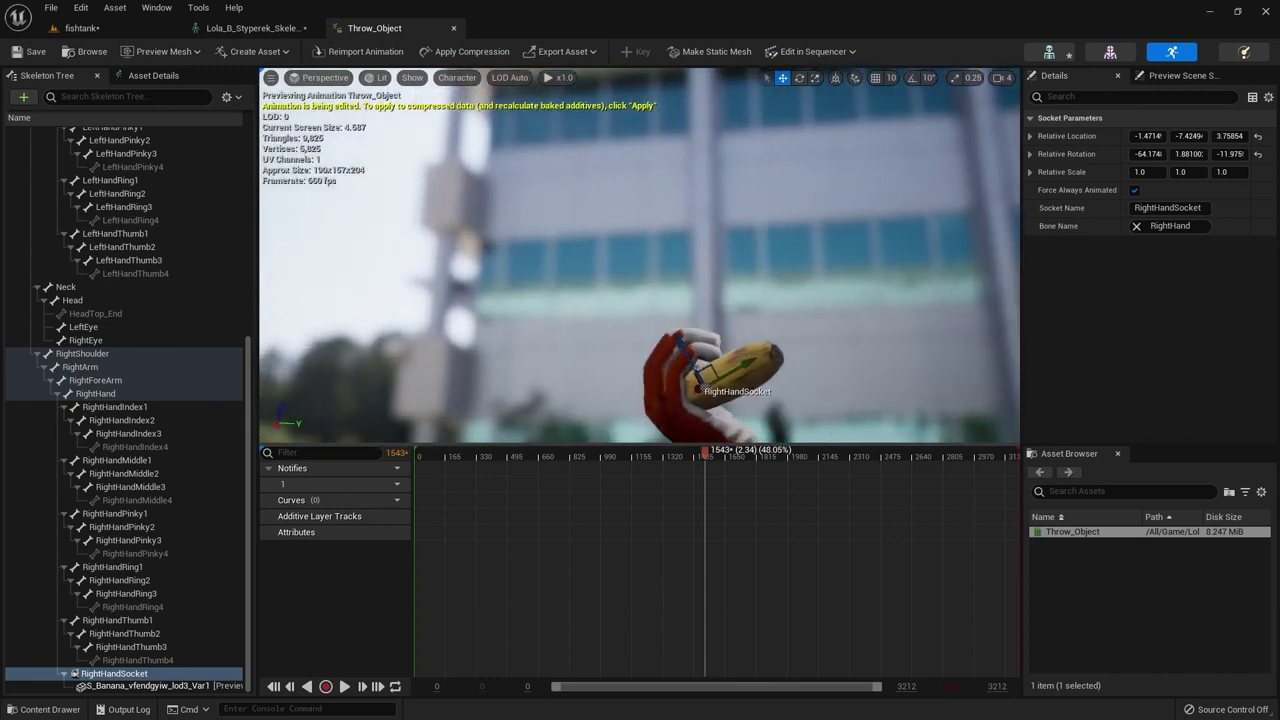
pyautogui.moveTo(816, 380); pyautogui.dragTo(567, 309)
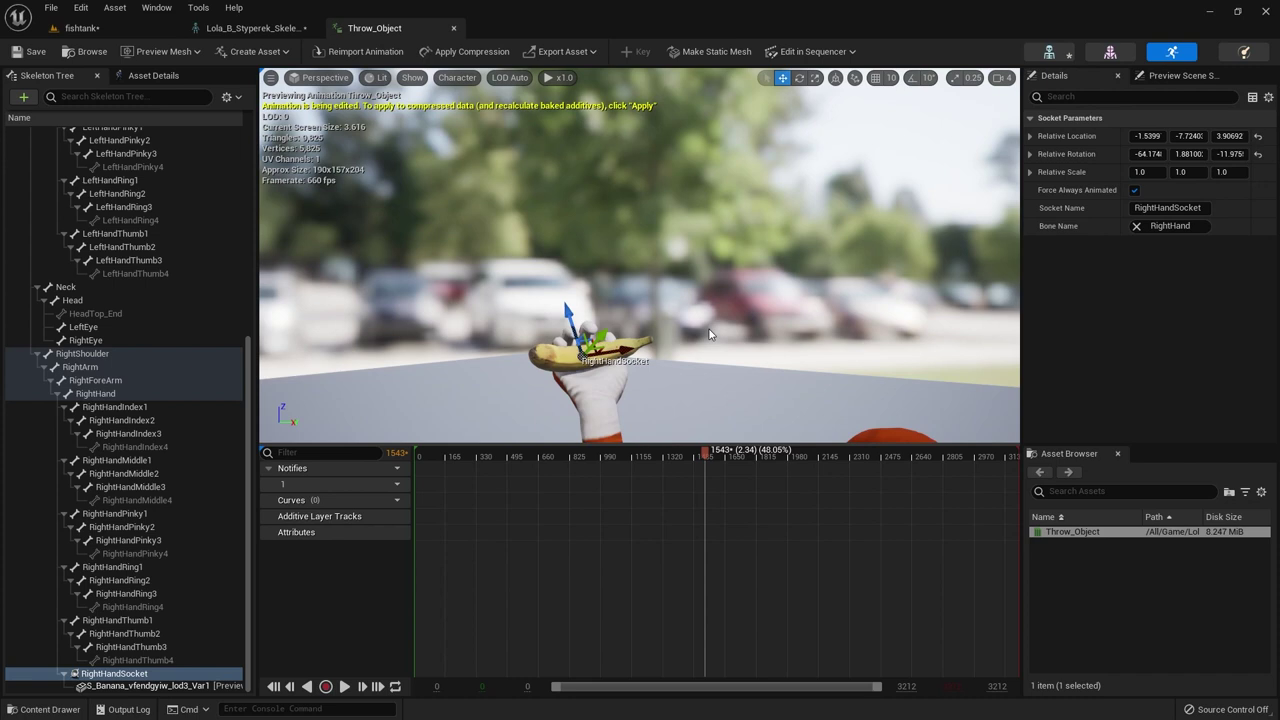
pyautogui.moveTo(567, 312); pyautogui.dragTo(567, 311)
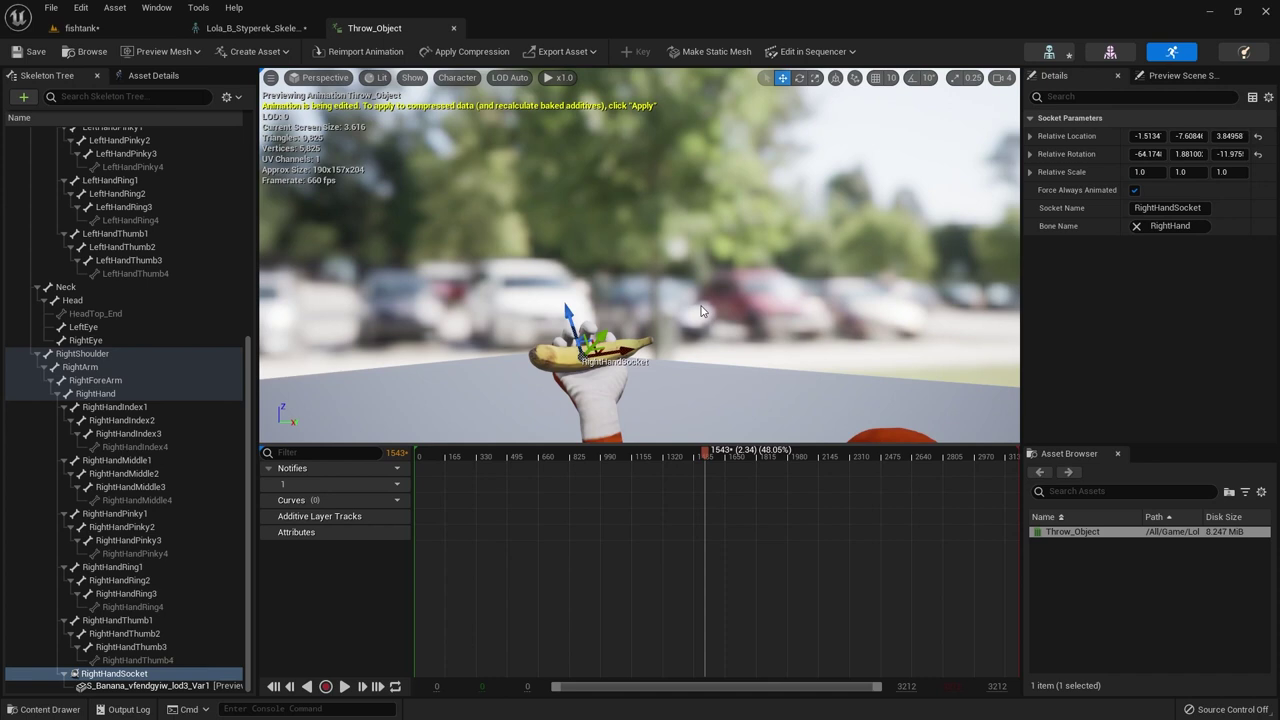
pyautogui.moveTo(706, 456)
pyautogui.mouseDown()
pyautogui.moveTo(724, 456)
pyautogui.moveTo(697, 461)
pyautogui.moveTo(708, 457)
pyautogui.mouseUp()
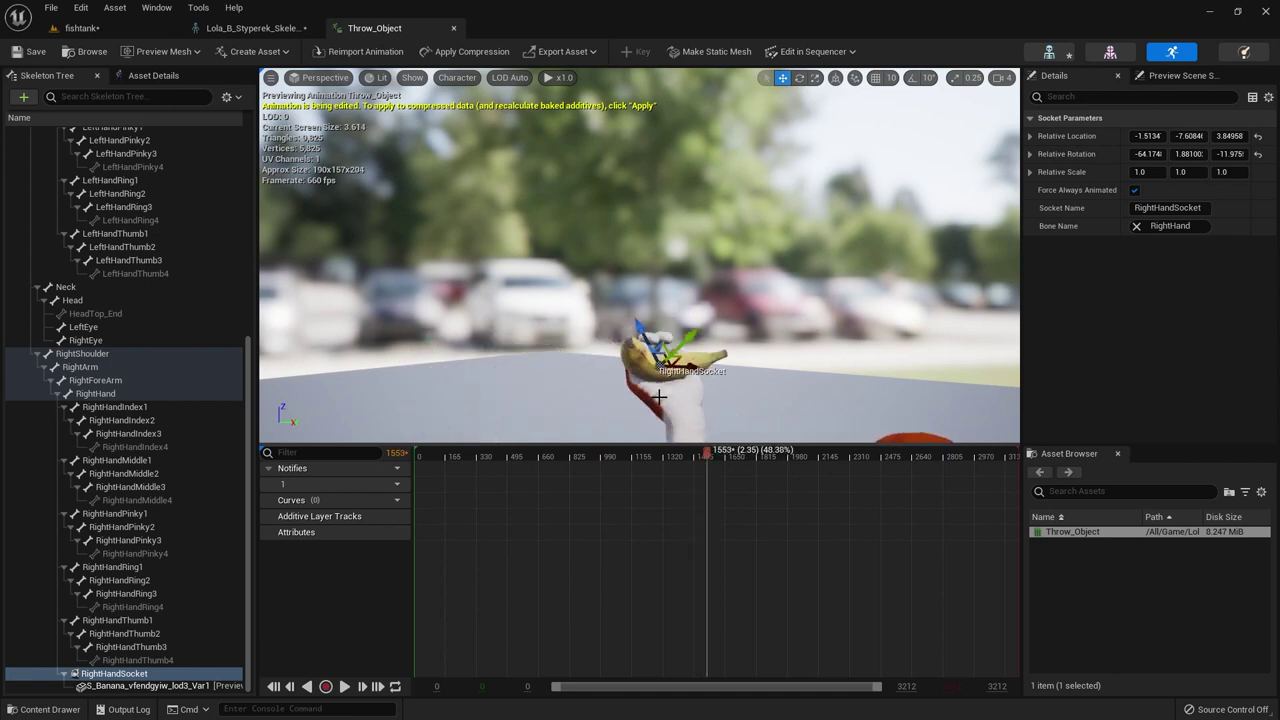
# Save the adjusted socket and close the skeleton and Throw_Object editors to return to the fishtank level.
pyautogui.click(36, 51)
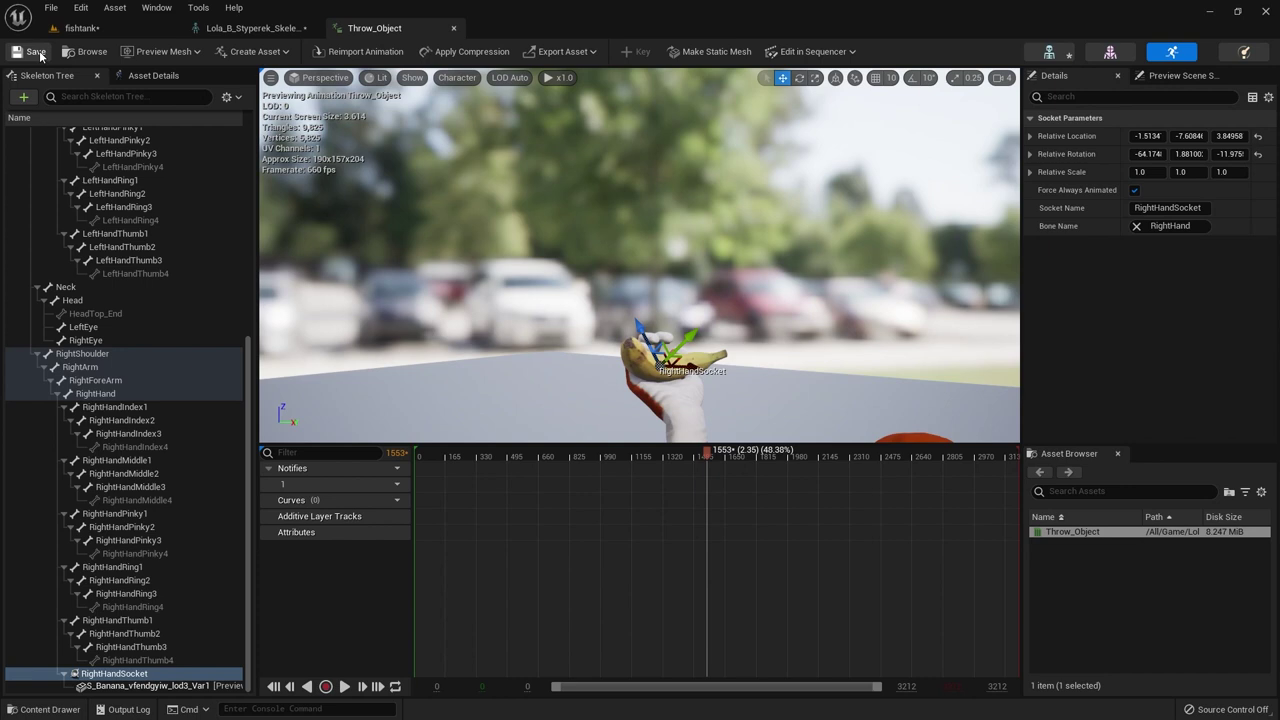
pyautogui.click(255, 28)
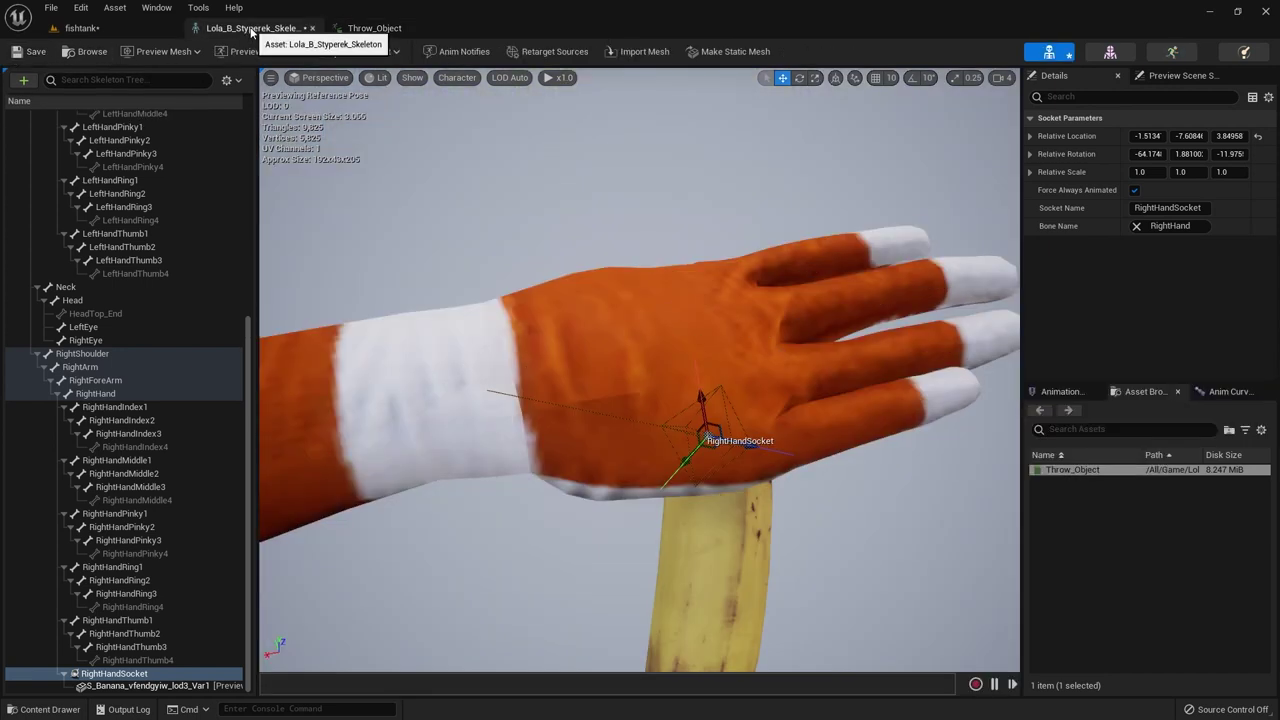
pyautogui.click(311, 28)
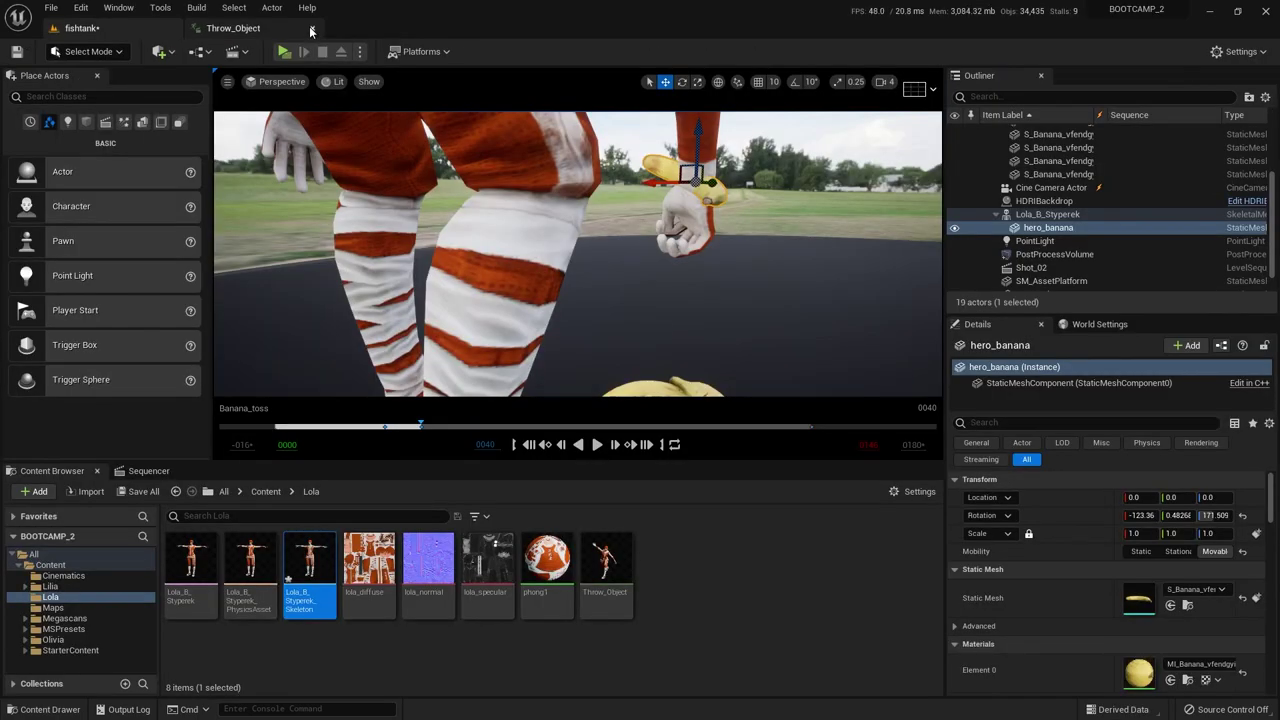
pyautogui.click(311, 29)
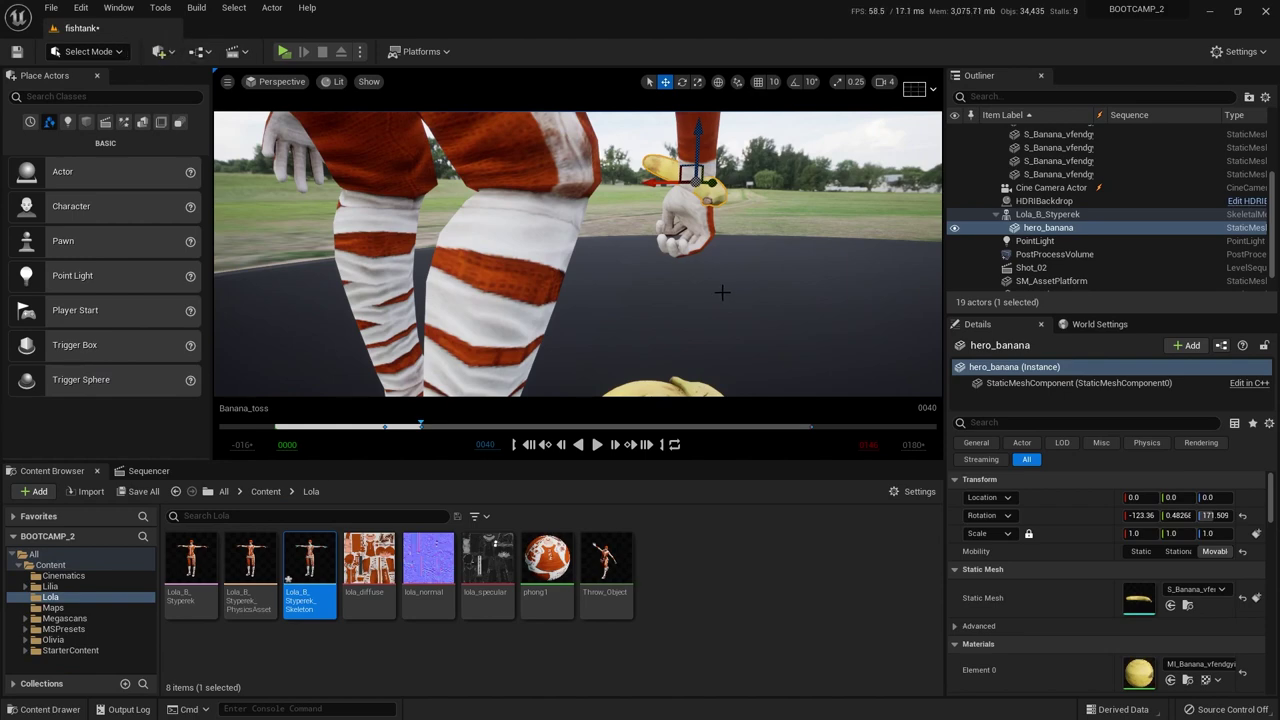
# In Sequencer, delete the RightHand attachment section from hero_banana's Attach track.
pyautogui.click(148, 471)
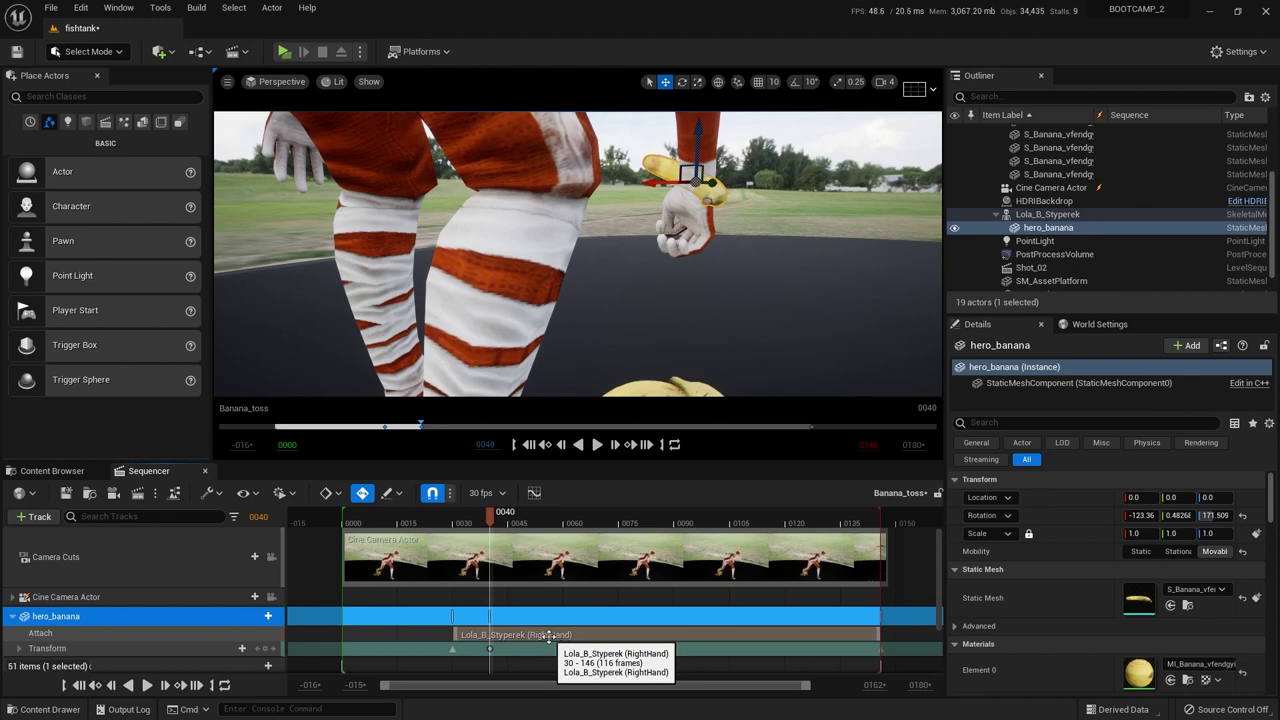
pyautogui.moveTo(490, 528); pyautogui.dragTo(452, 531)
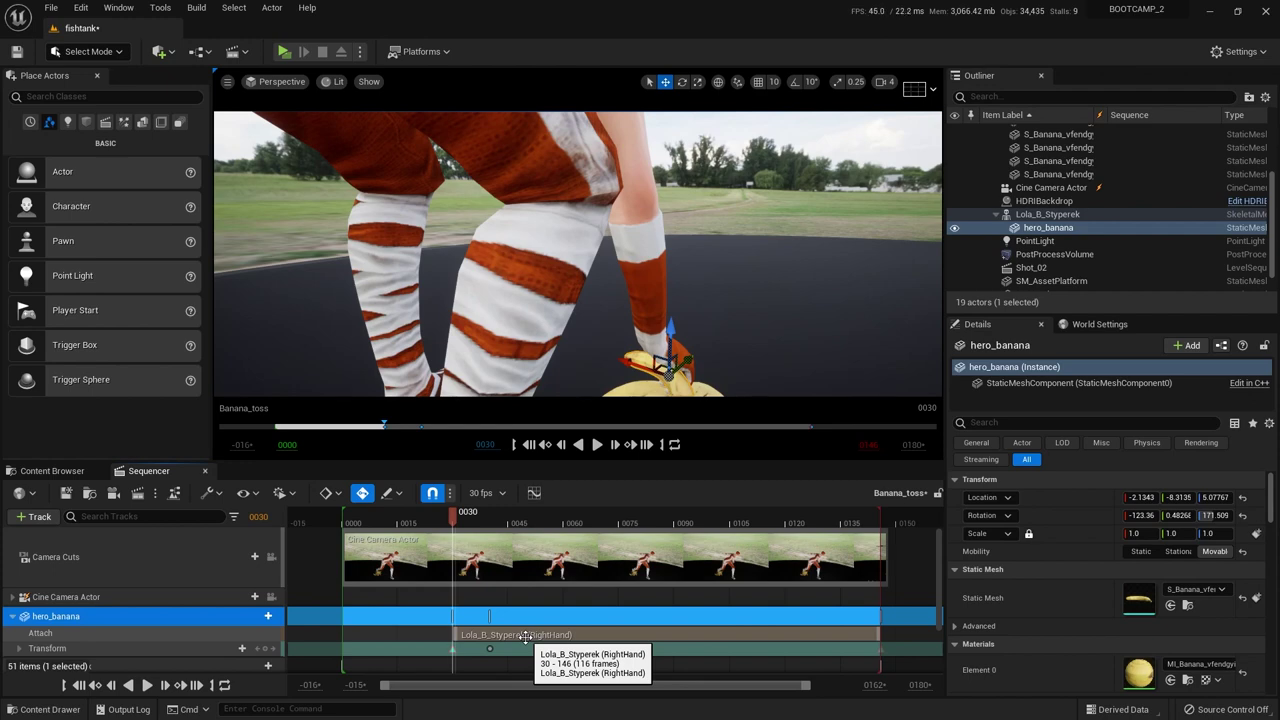
pyautogui.press('.')
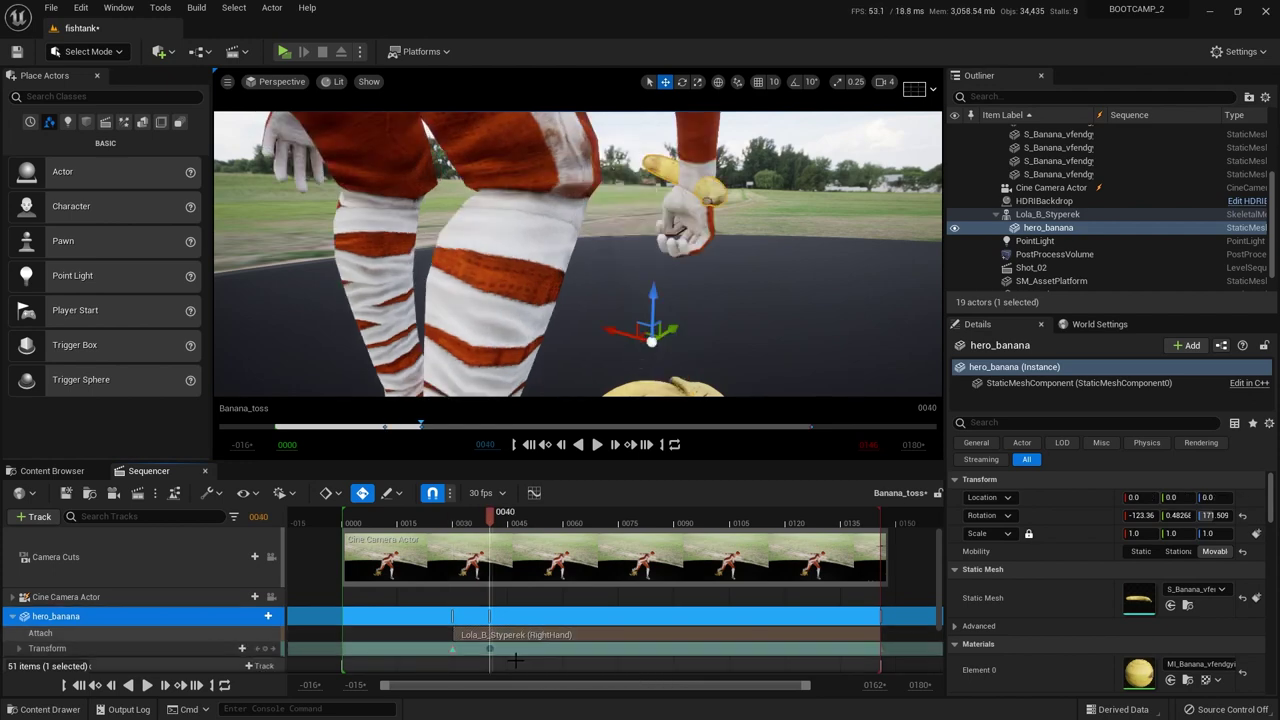
pyautogui.click(512, 635)
pyautogui.press('Delete')
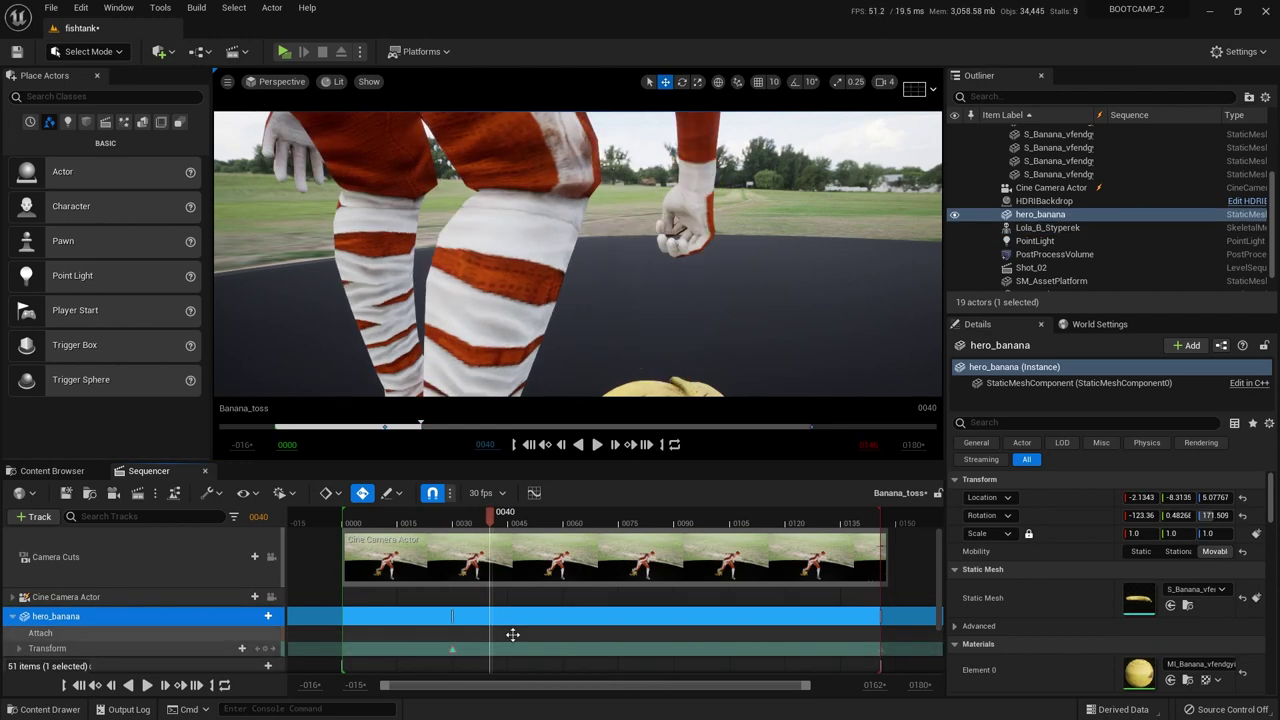
# Remove hero_banana's leftover transform key at frame 30, using undo to bring the banana back to its place on the pile.
pyautogui.press(',')
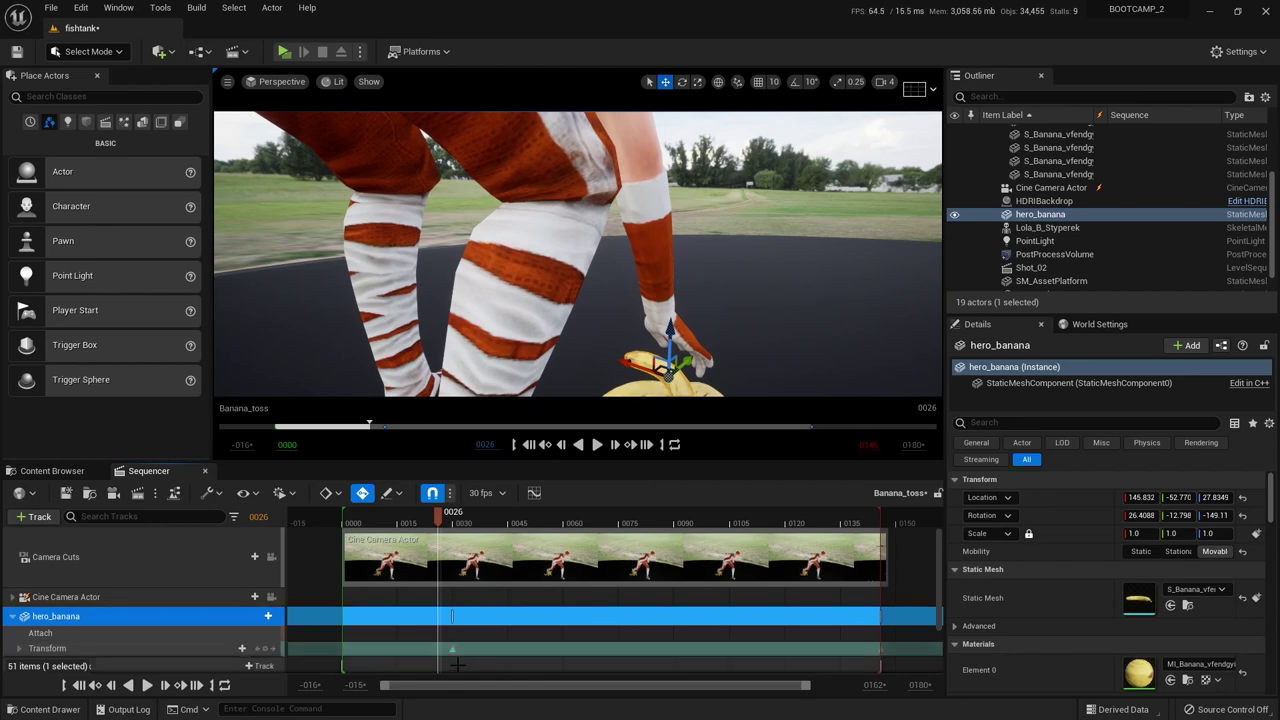
pyautogui.click(452, 650)
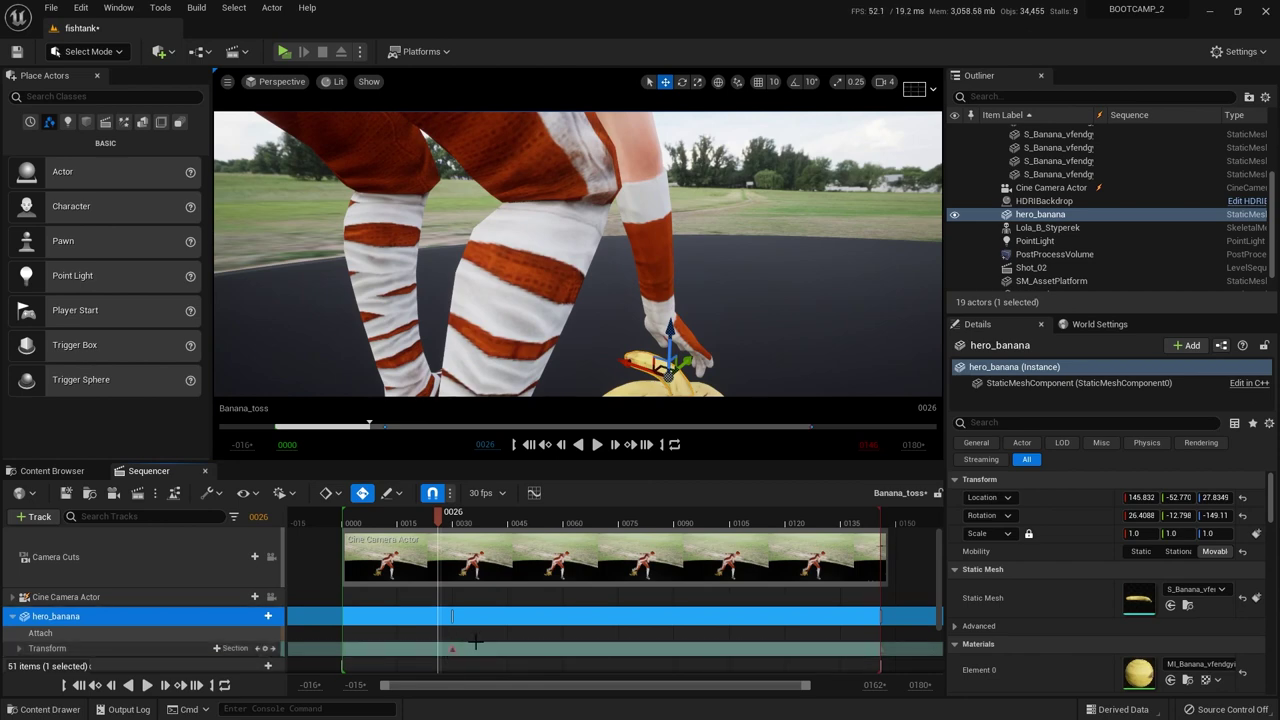
pyautogui.press('Delete')
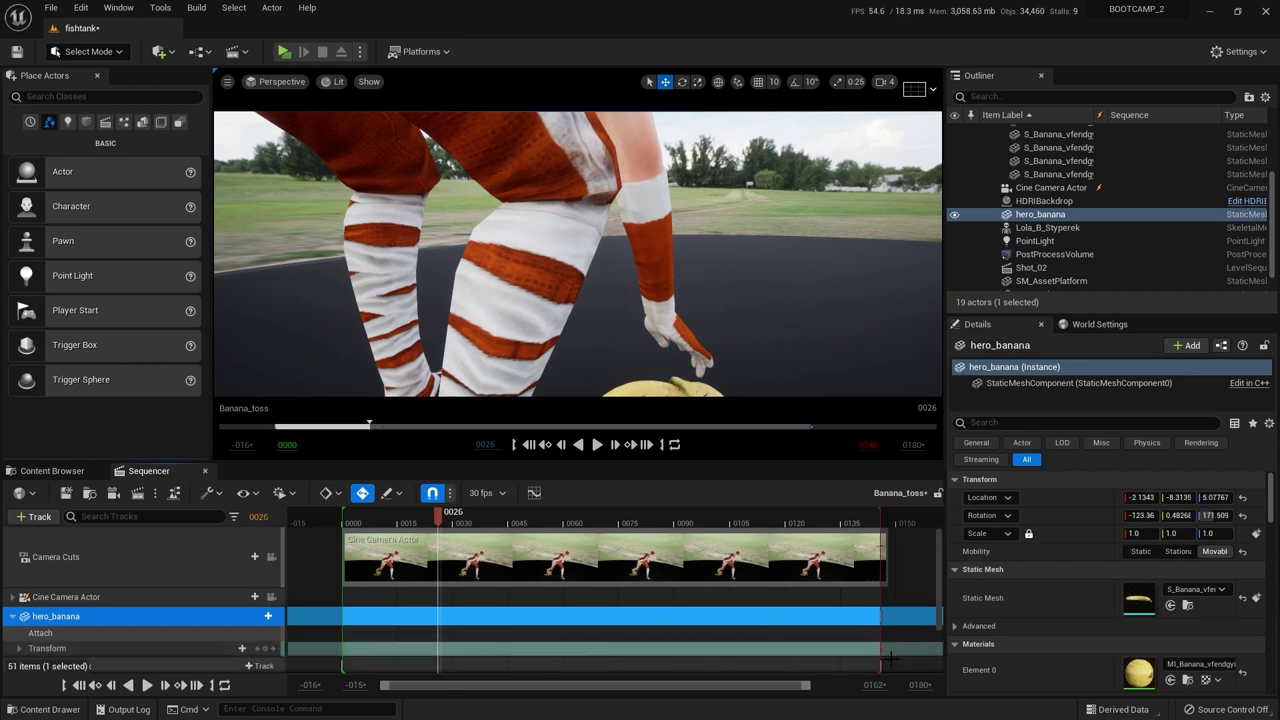
pyautogui.hotkey('ctrl', 'z')
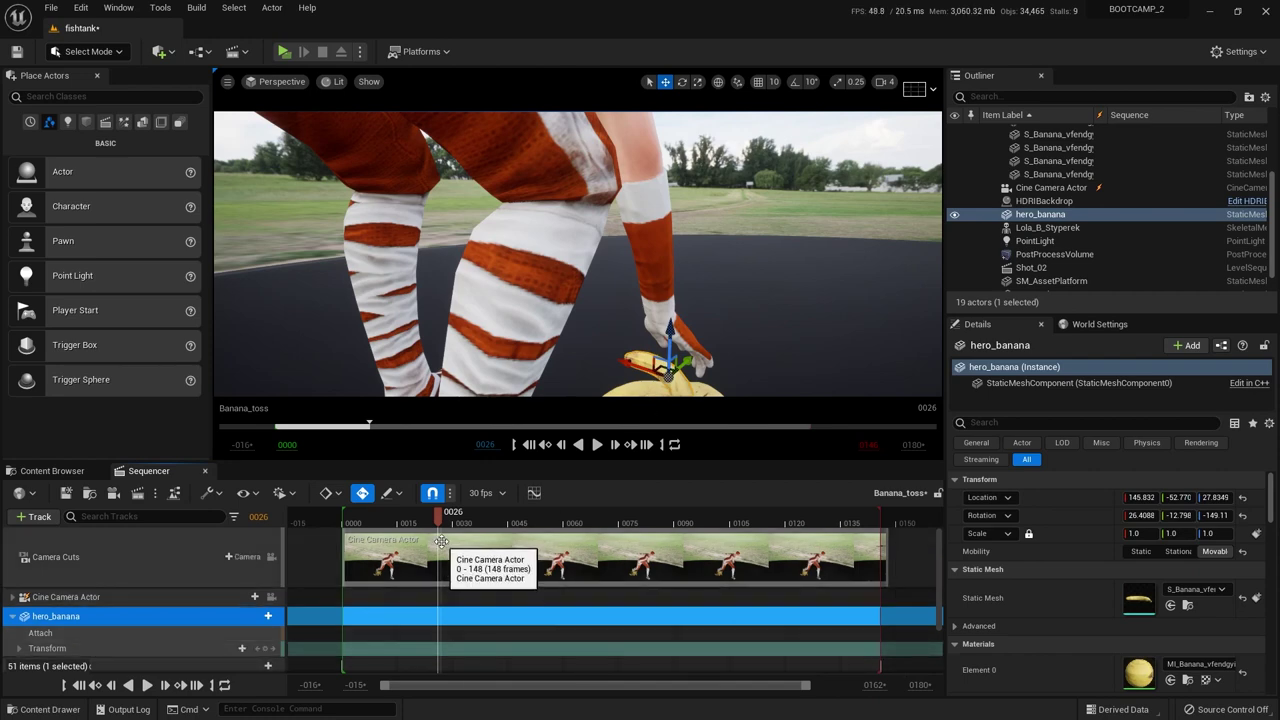
# Step through frames 26 to 31 close to the reaching hand and park the playhead at frame 29, where it grabs the banana.
pyautogui.moveTo(763, 378); pyautogui.dragTo(763, 378, button='right')
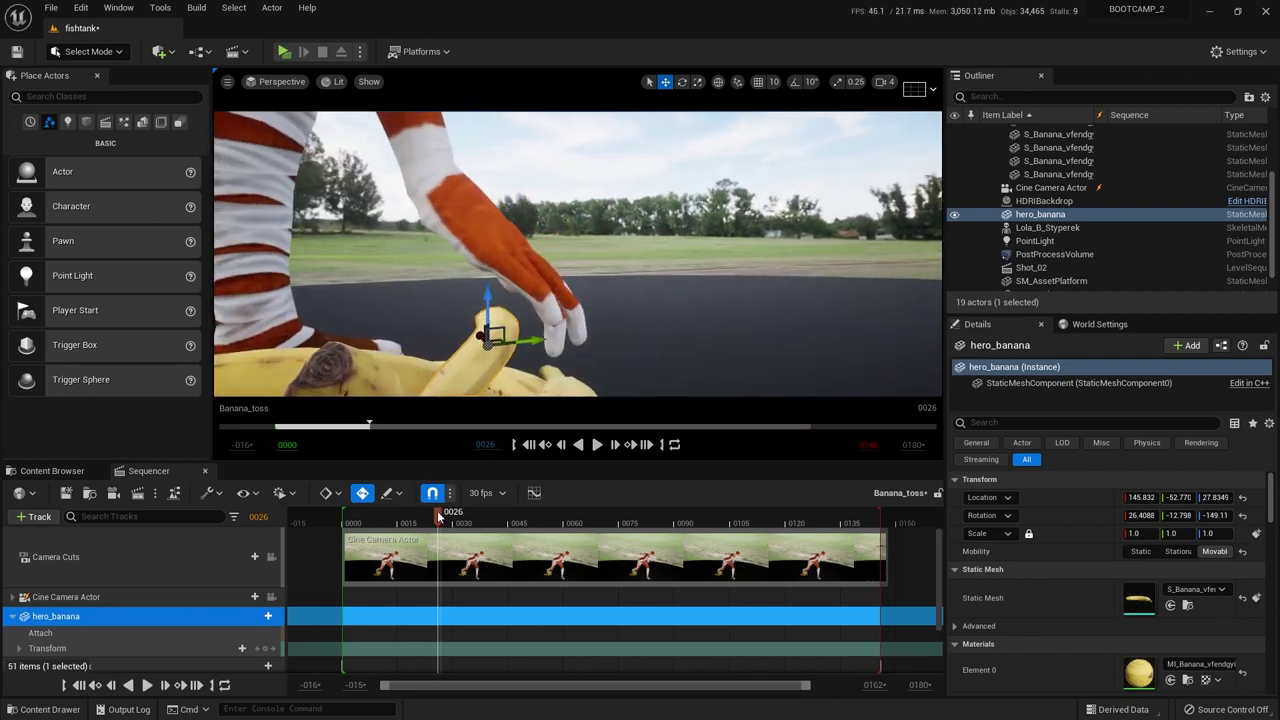
pyautogui.click(442, 512)
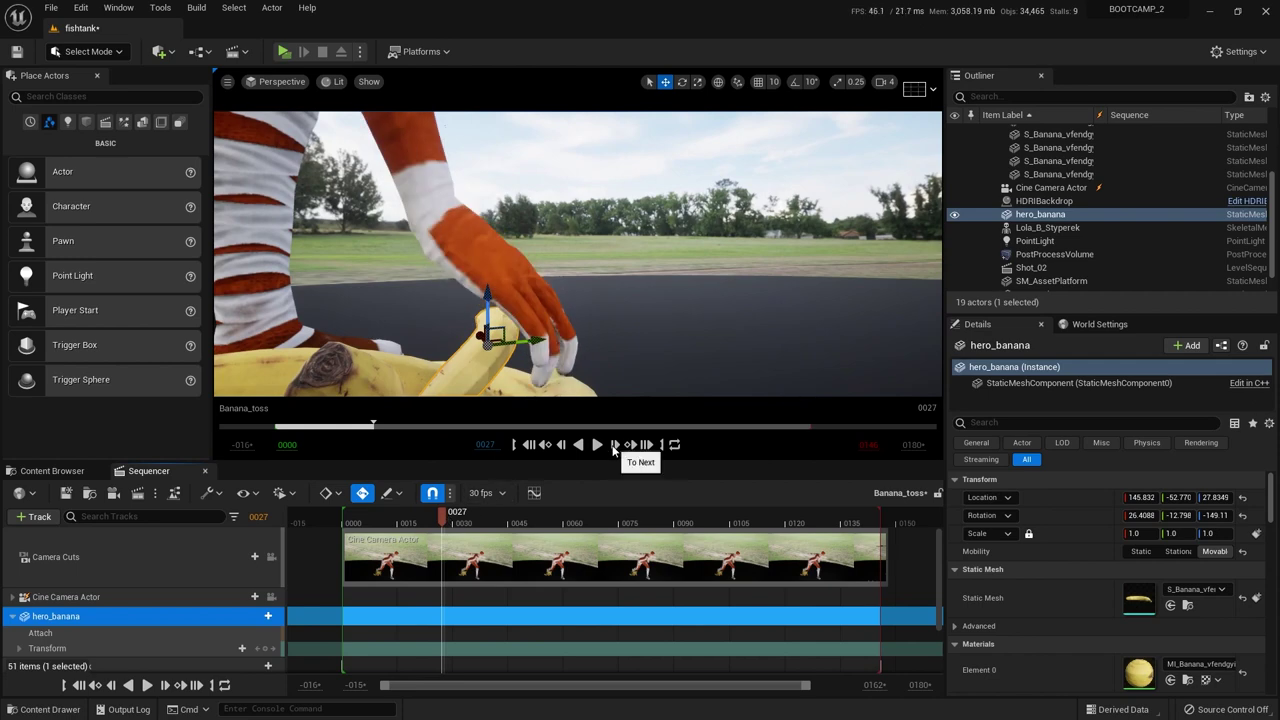
pyautogui.click(615, 445)
pyautogui.click(615, 445)
pyautogui.click(615, 445)
pyautogui.click(615, 445)
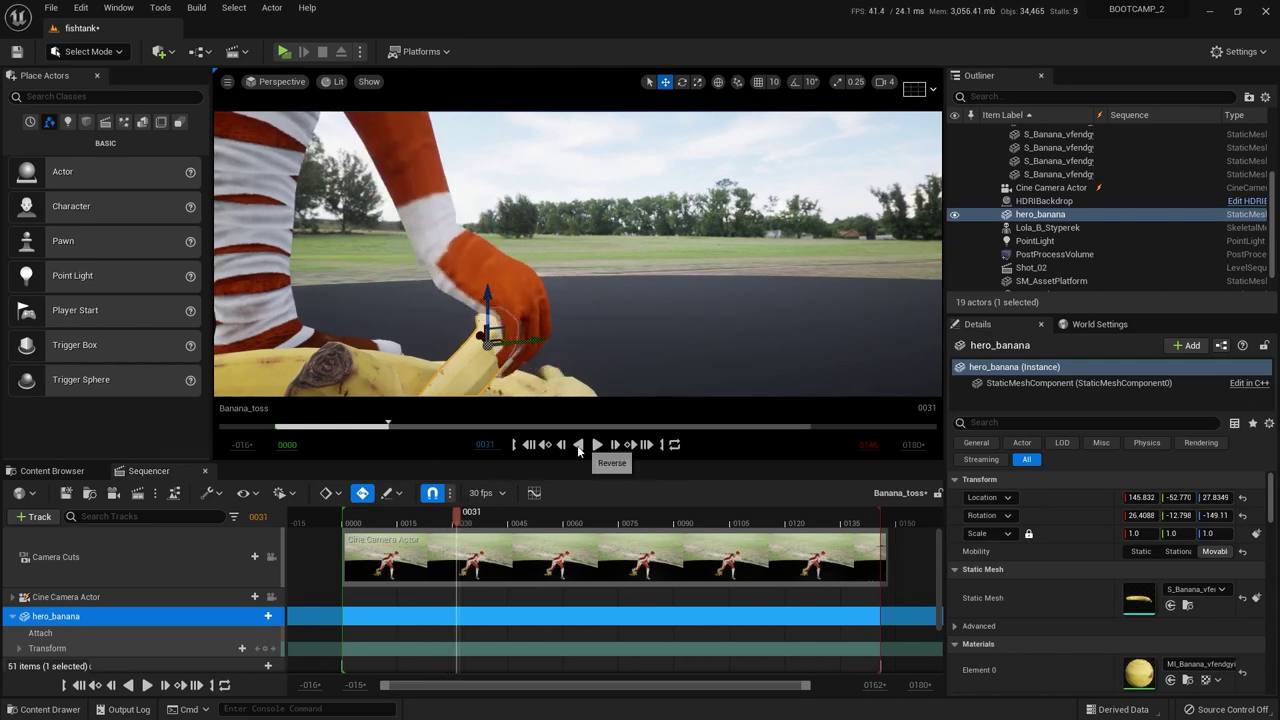
pyautogui.click(561, 445)
pyautogui.click(561, 445)
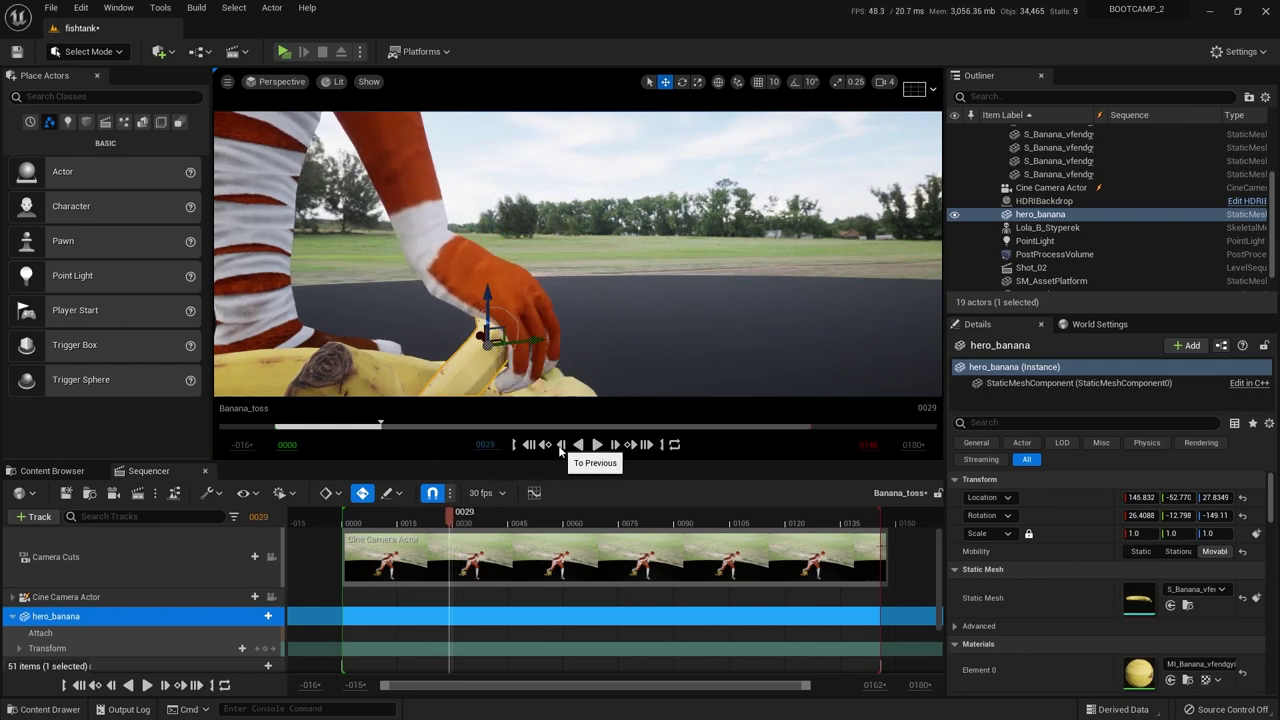
pyautogui.click(561, 445)
pyautogui.click(614, 445)
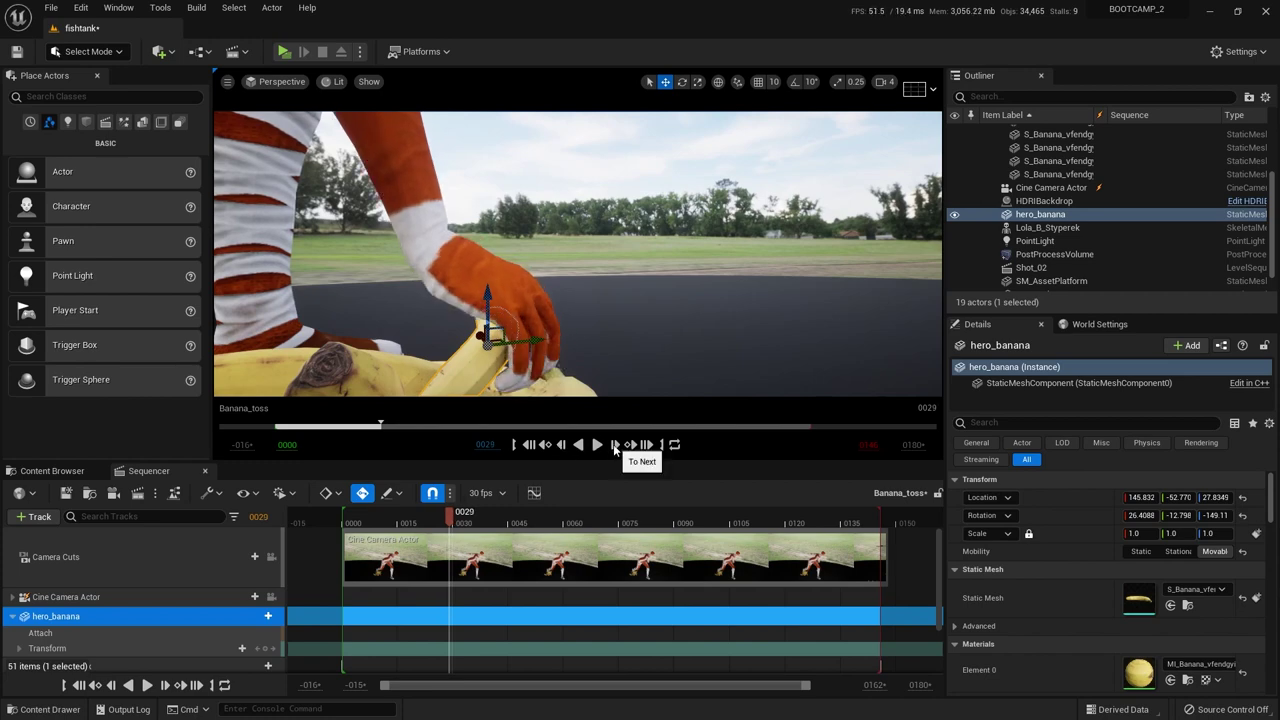
pyautogui.click(614, 445)
pyautogui.click(561, 445)
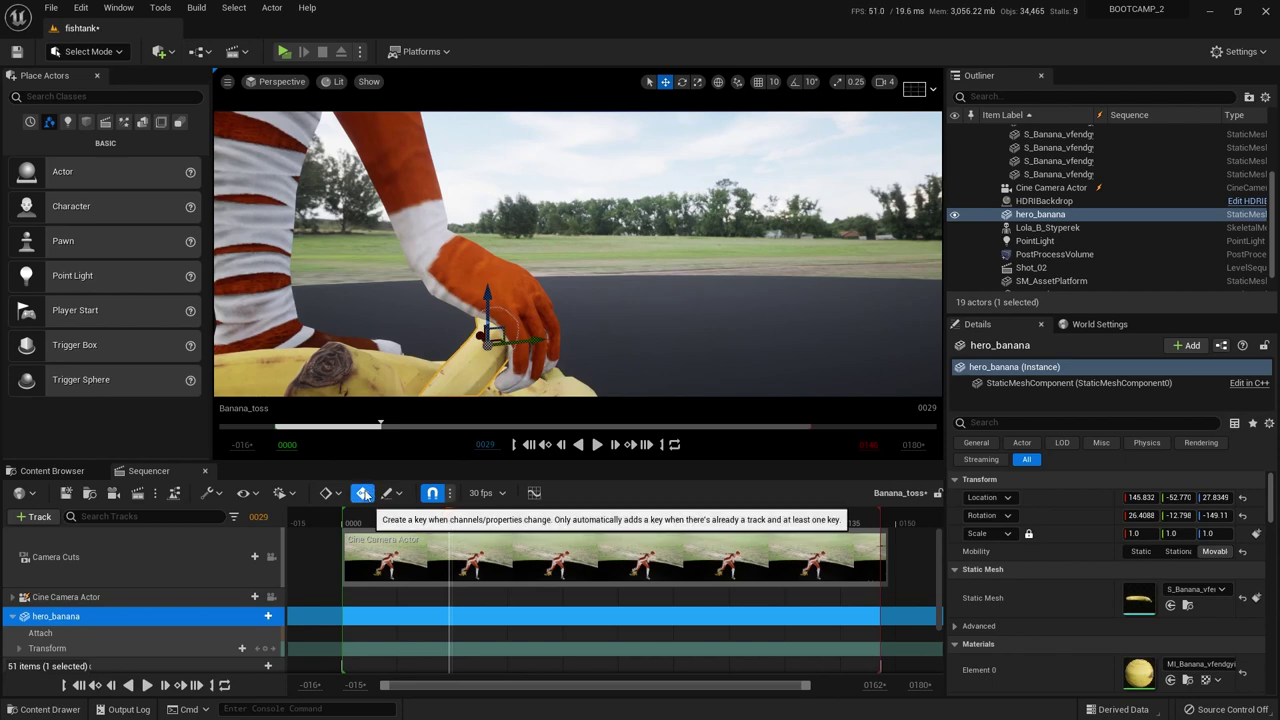
# Replace hero_banana's empty Attach track with a new attachment to the character's RightHandSocket starting at frame 29.
pyautogui.click(60, 634)
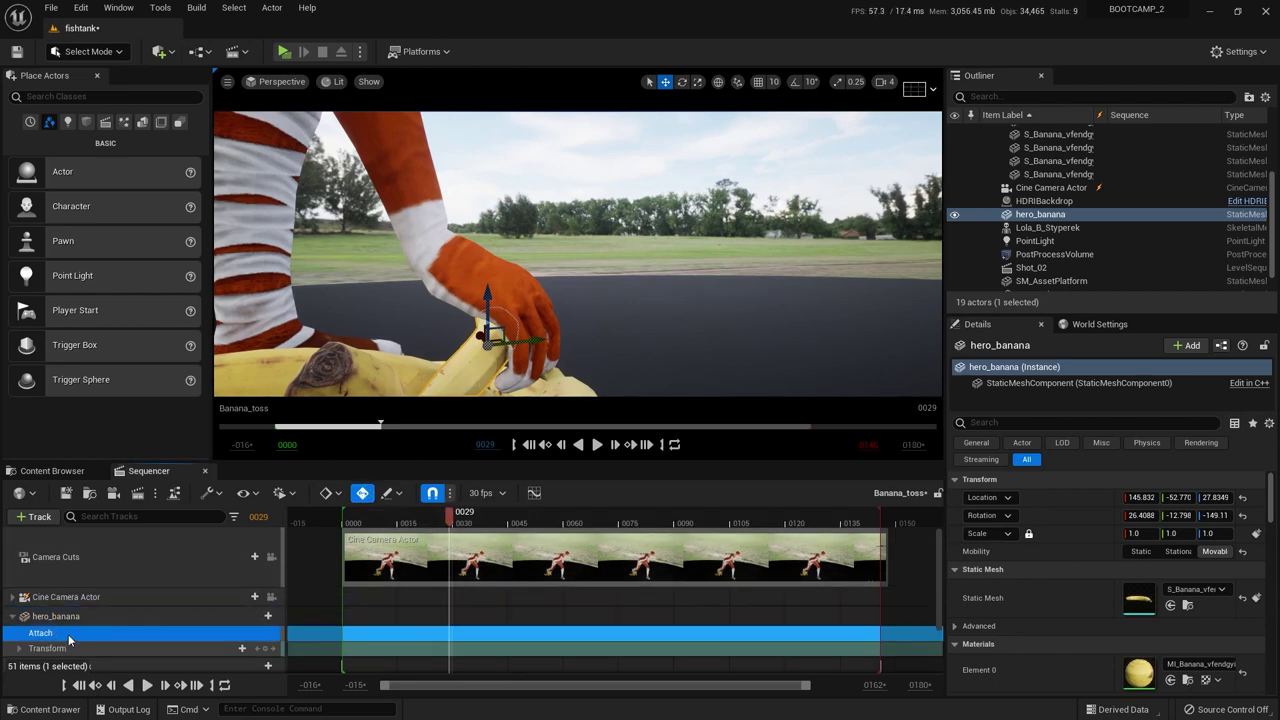
pyautogui.press('Delete')
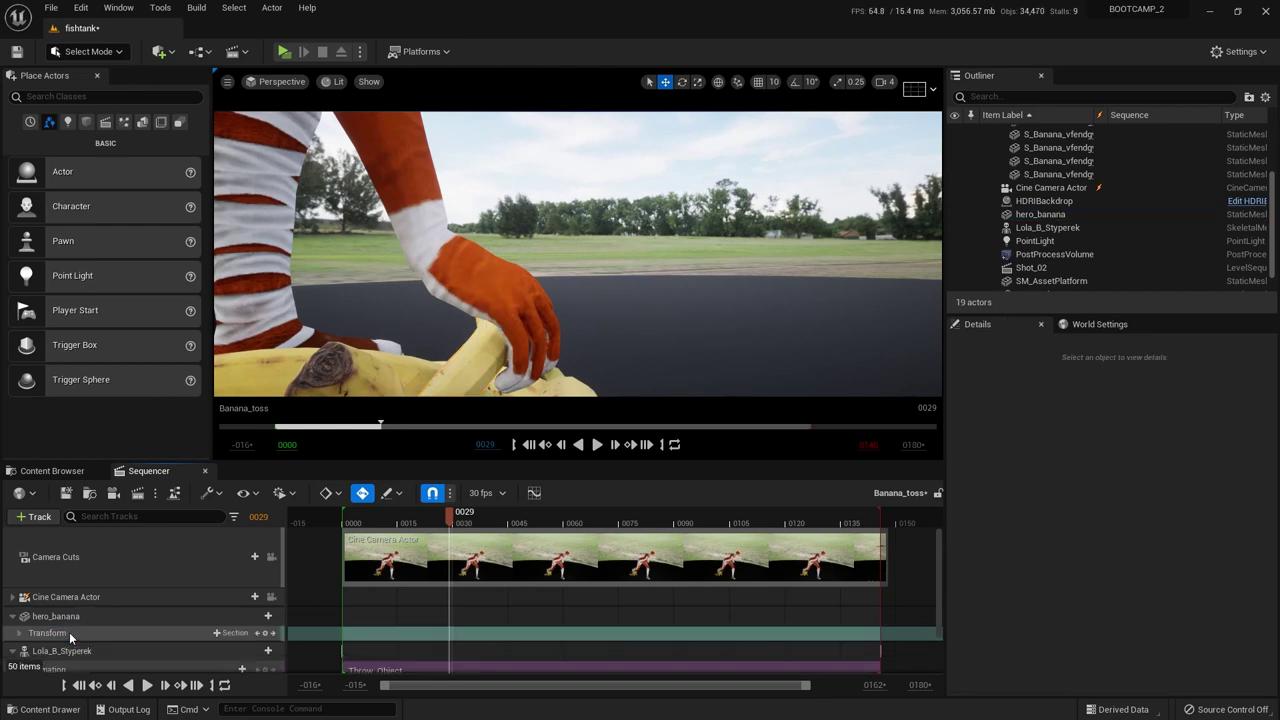
pyautogui.click(260, 617)
pyautogui.moveTo(280, 466)
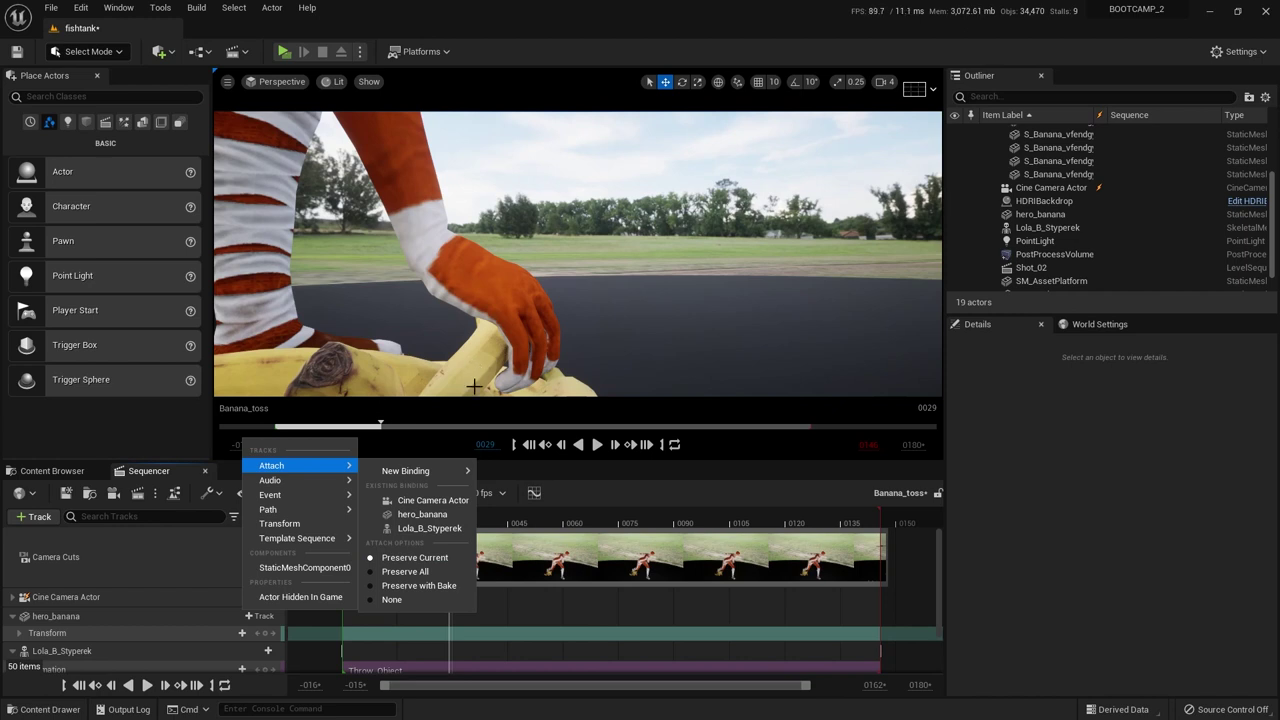
pyautogui.click(435, 531)
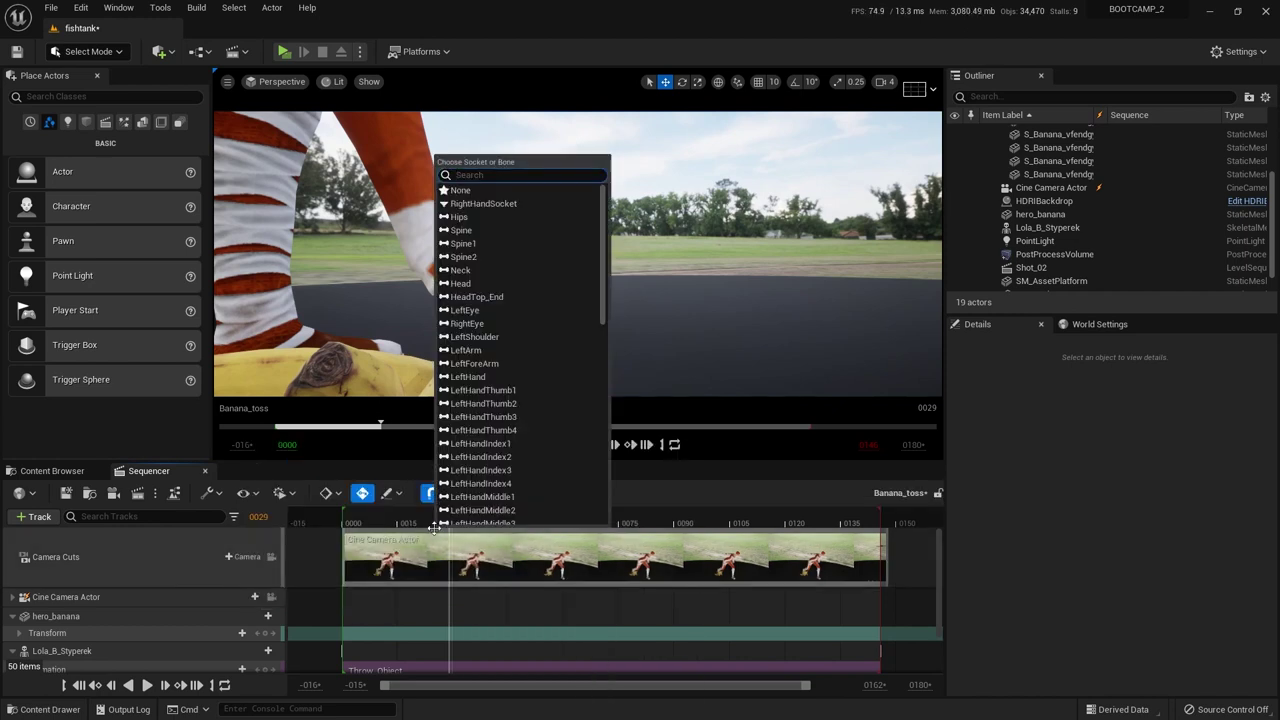
pyautogui.click(482, 204)
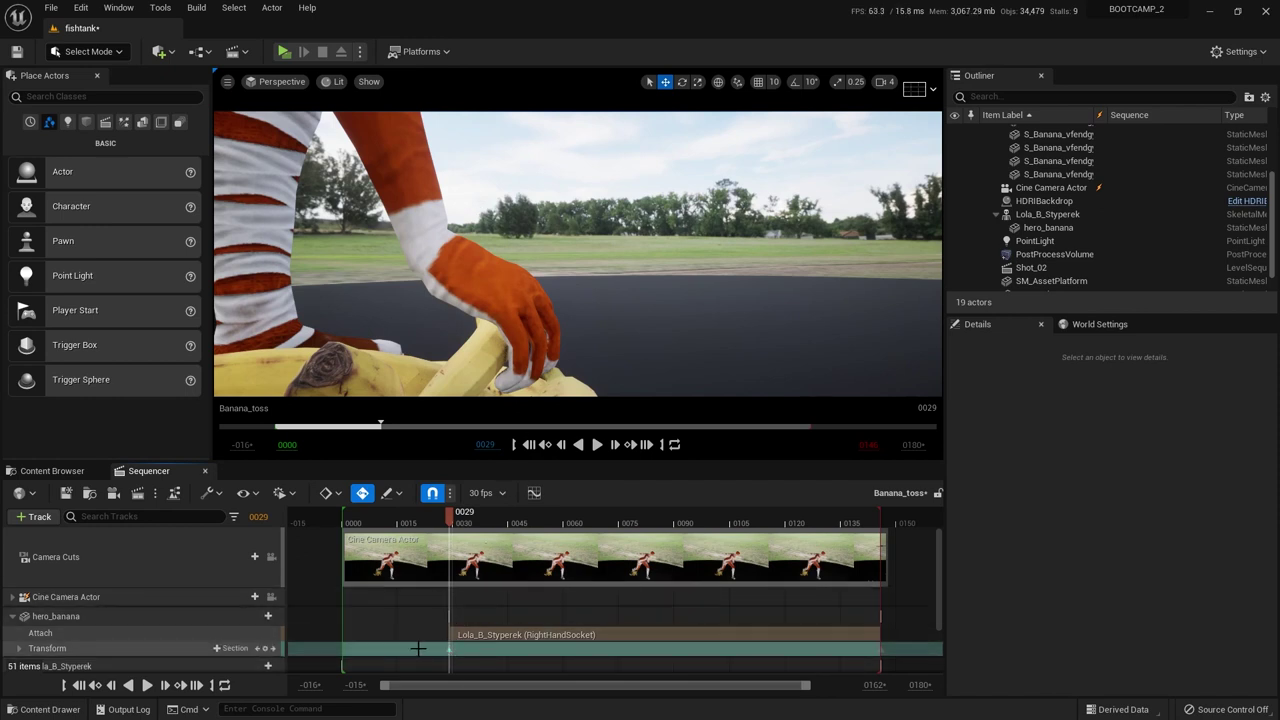
# Select hero_banana, advance to frame 31 and reset its location to 0, 0, 0 so it snaps into the hand.
pyautogui.moveTo(447, 516)
pyautogui.mouseDown()
pyautogui.moveTo(428, 516)
pyautogui.moveTo(452, 527)
pyautogui.mouseUp()
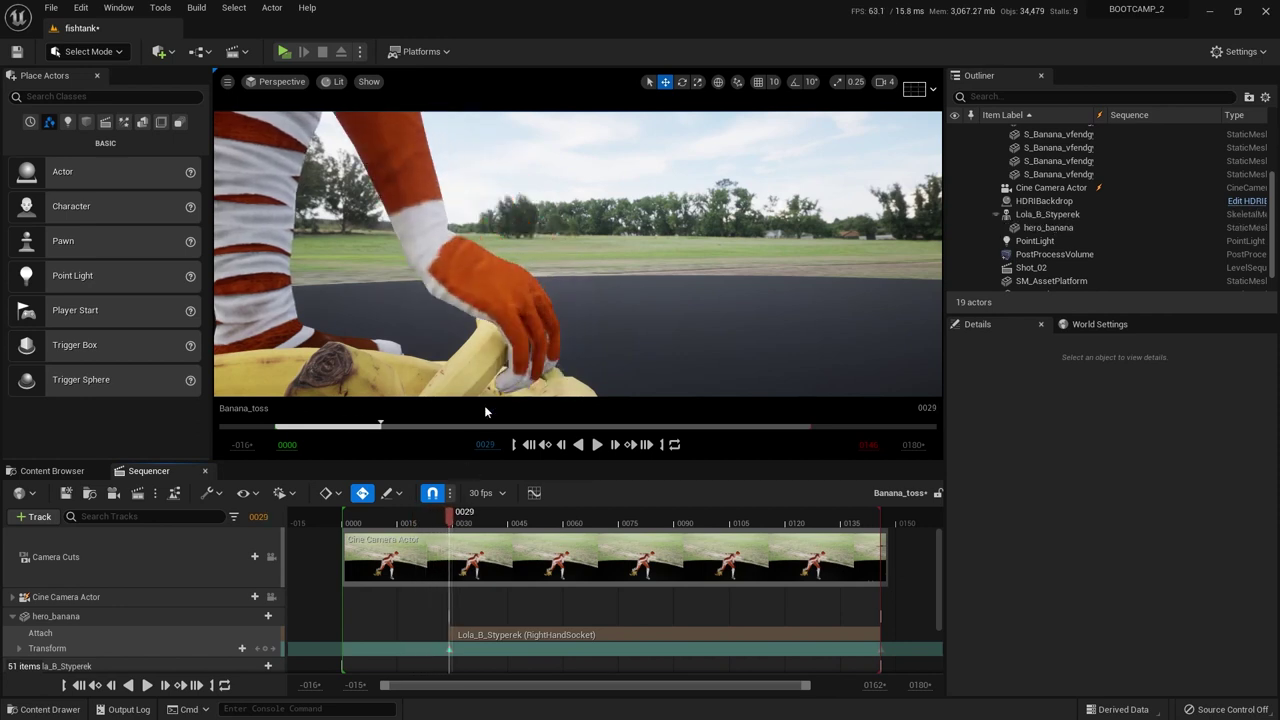
pyautogui.click(484, 368)
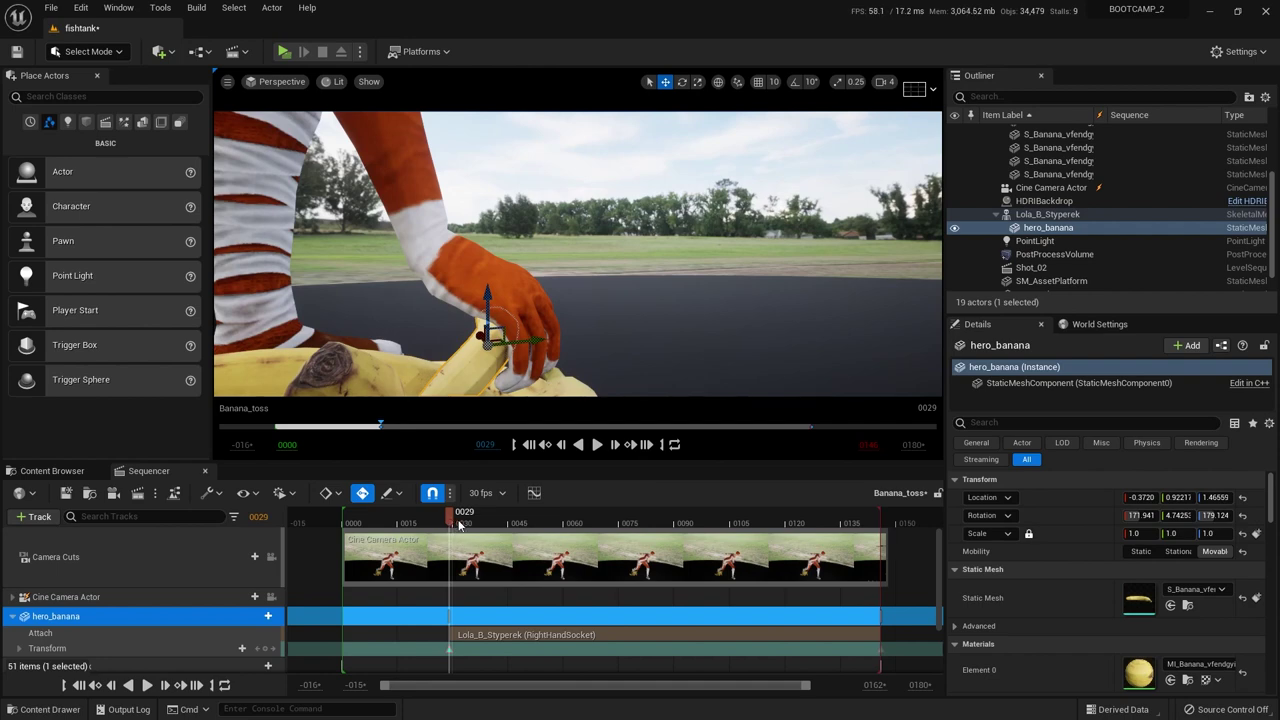
pyautogui.click(615, 445)
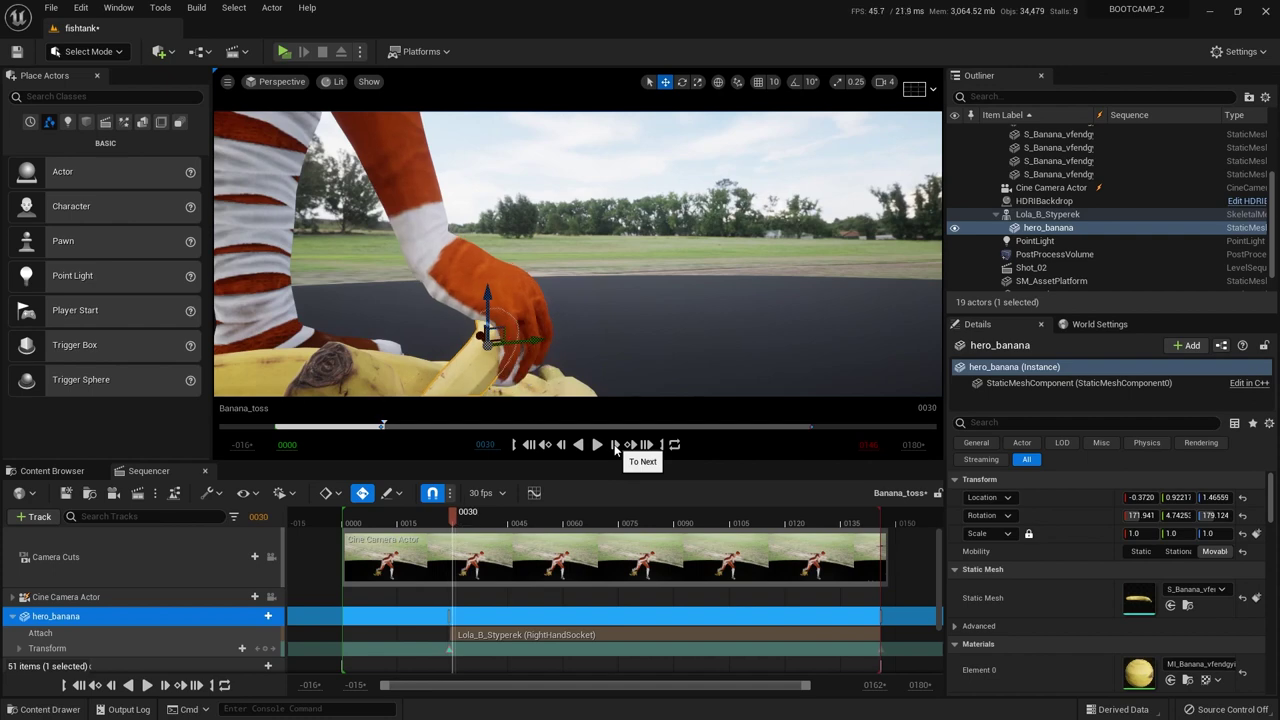
pyautogui.click(615, 445)
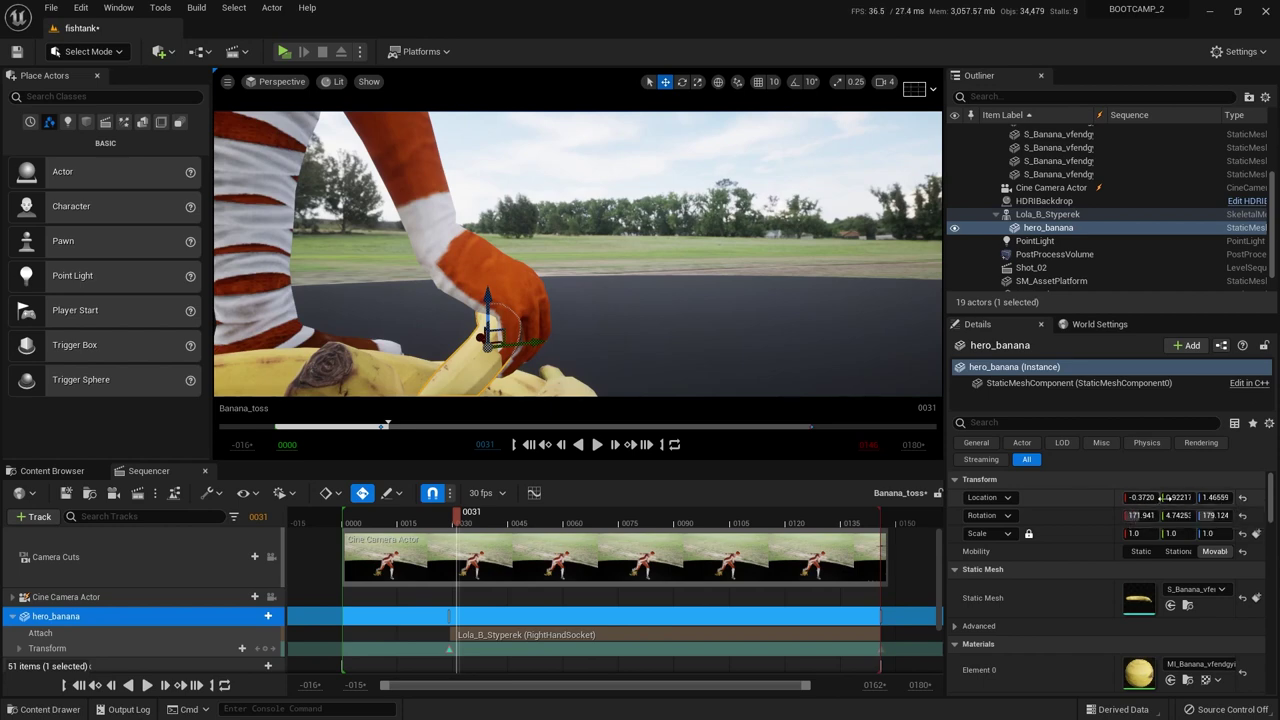
pyautogui.click(1243, 498)
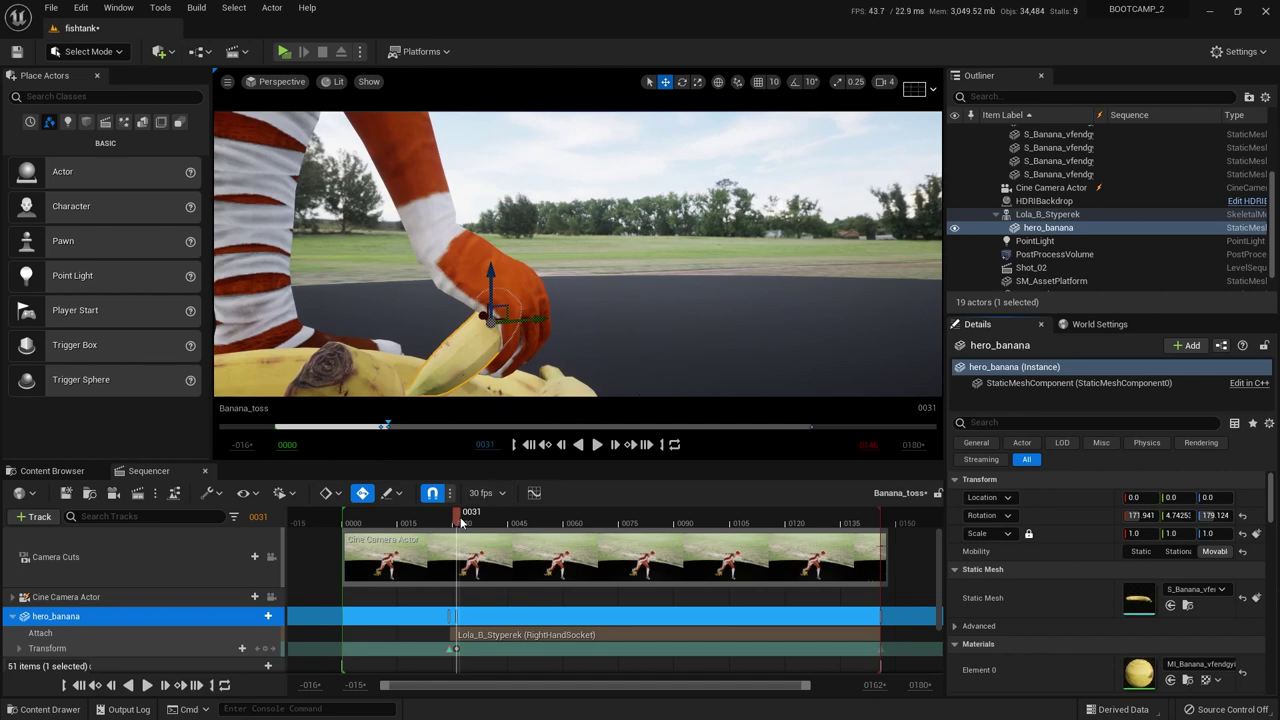
# Step through the lift from frame 31 to about frame 53 to check that the banana follows the hand.
pyautogui.moveTo(460, 518); pyautogui.dragTo(472, 518)
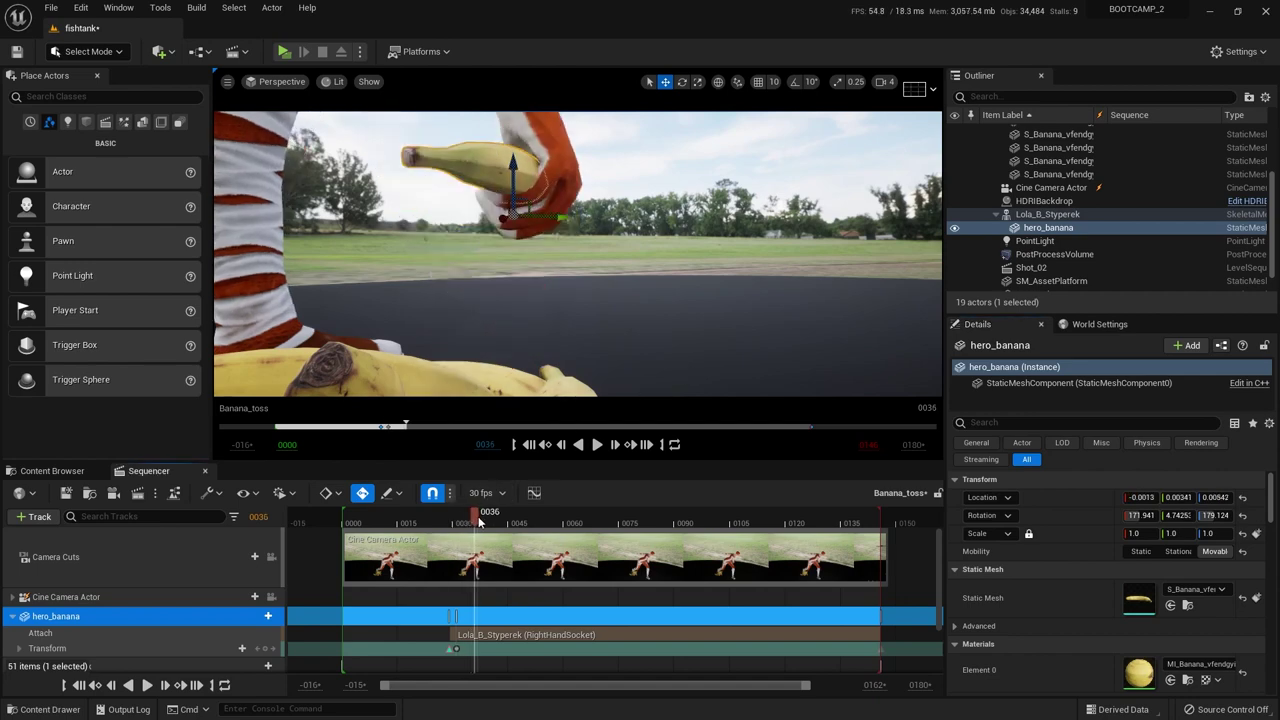
pyautogui.click(616, 446)
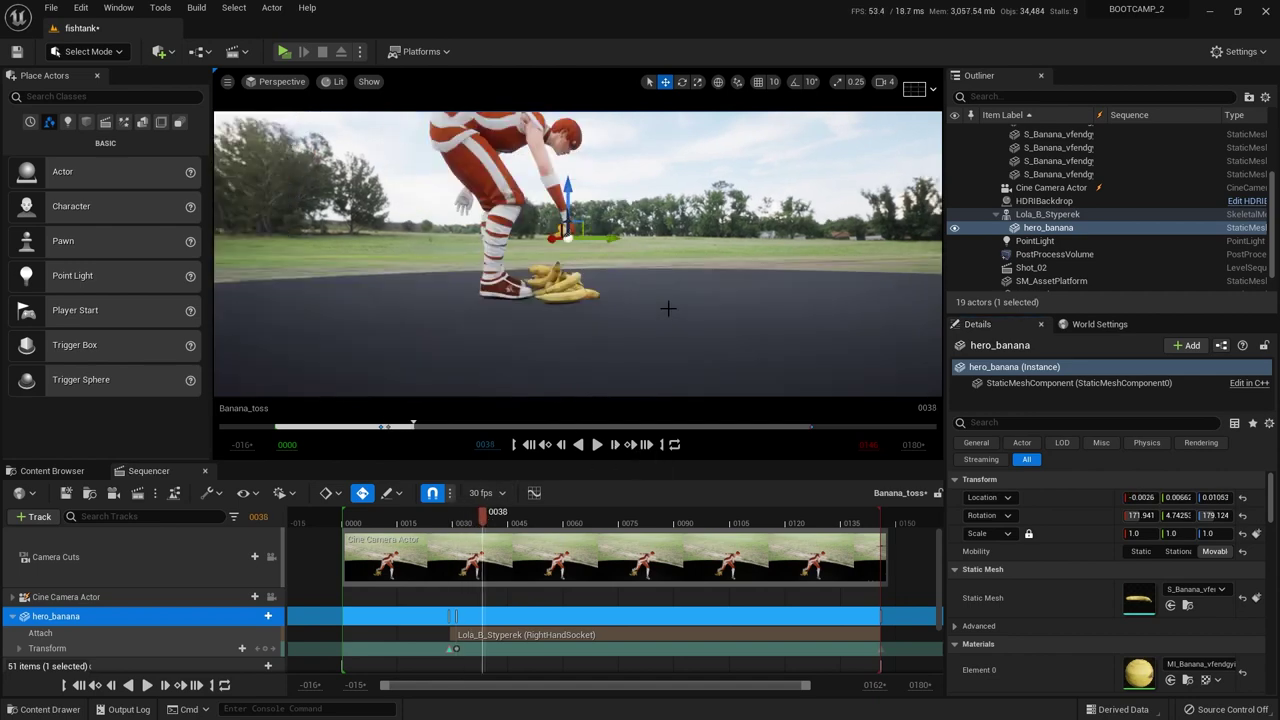
pyautogui.click(616, 446)
pyautogui.click(616, 446)
pyautogui.click(616, 446)
pyautogui.click(616, 446)
pyautogui.click(616, 446)
pyautogui.click(616, 446)
pyautogui.click(616, 446)
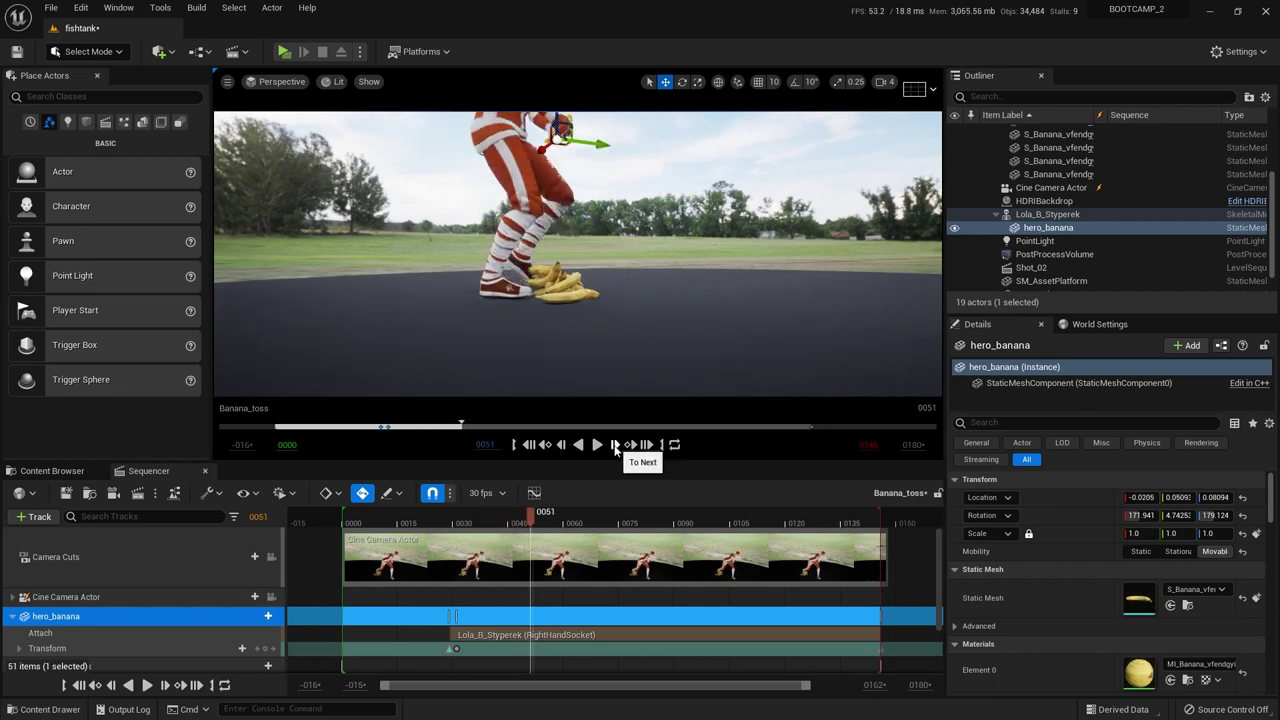
pyautogui.click(616, 446)
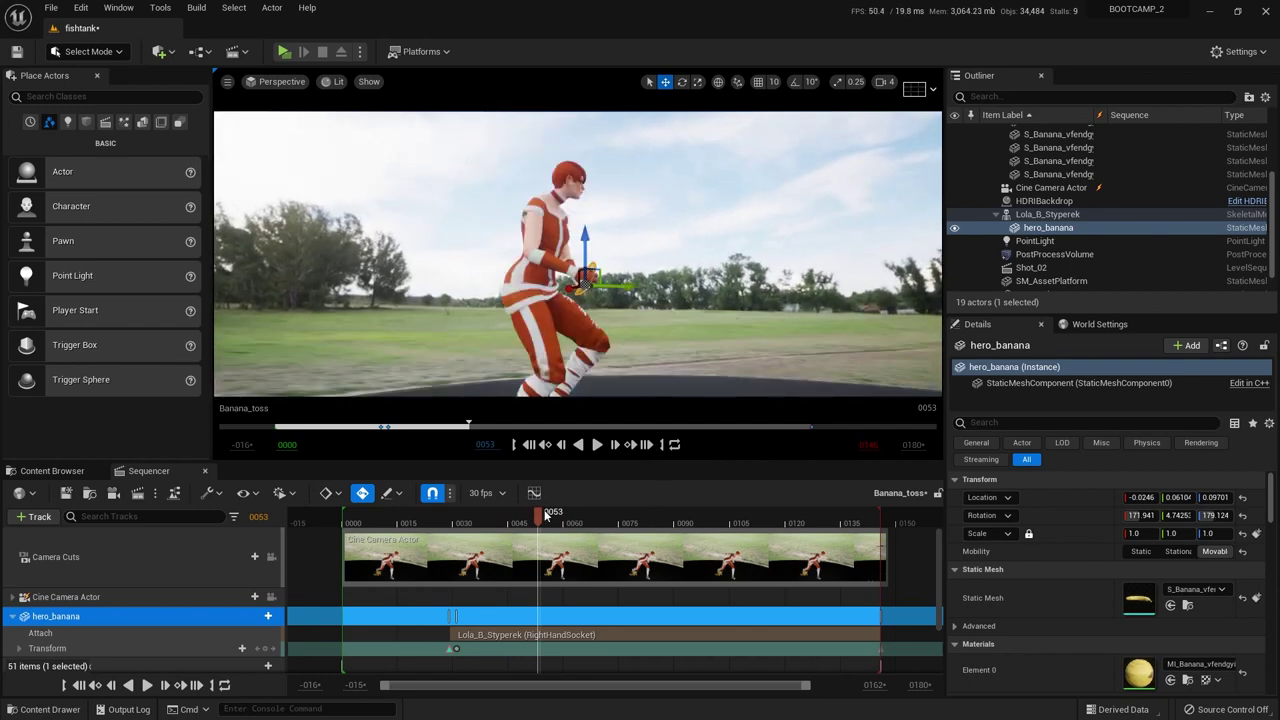
# Scrub through the wind-up to find the release point of the throw and park the playhead at frame 71.
pyautogui.moveTo(541, 518); pyautogui.dragTo(598, 528)
pyautogui.click(575, 527)
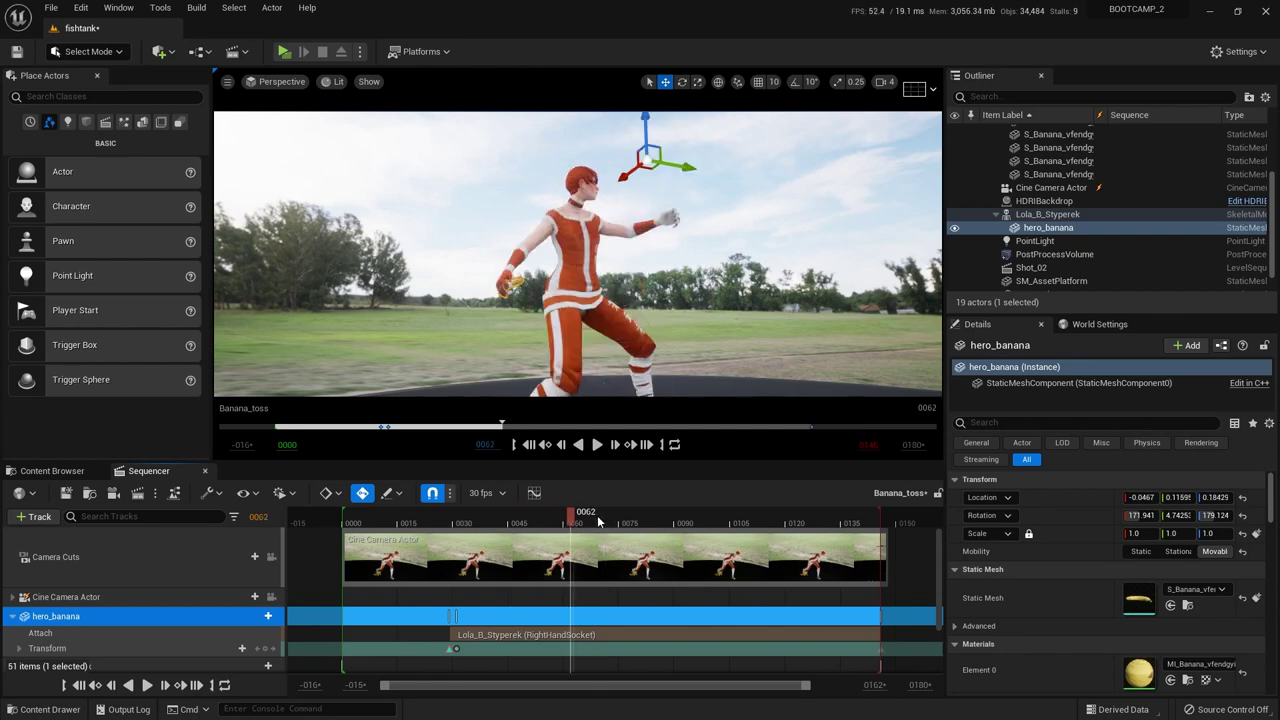
pyautogui.moveTo(575, 527); pyautogui.dragTo(608, 523)
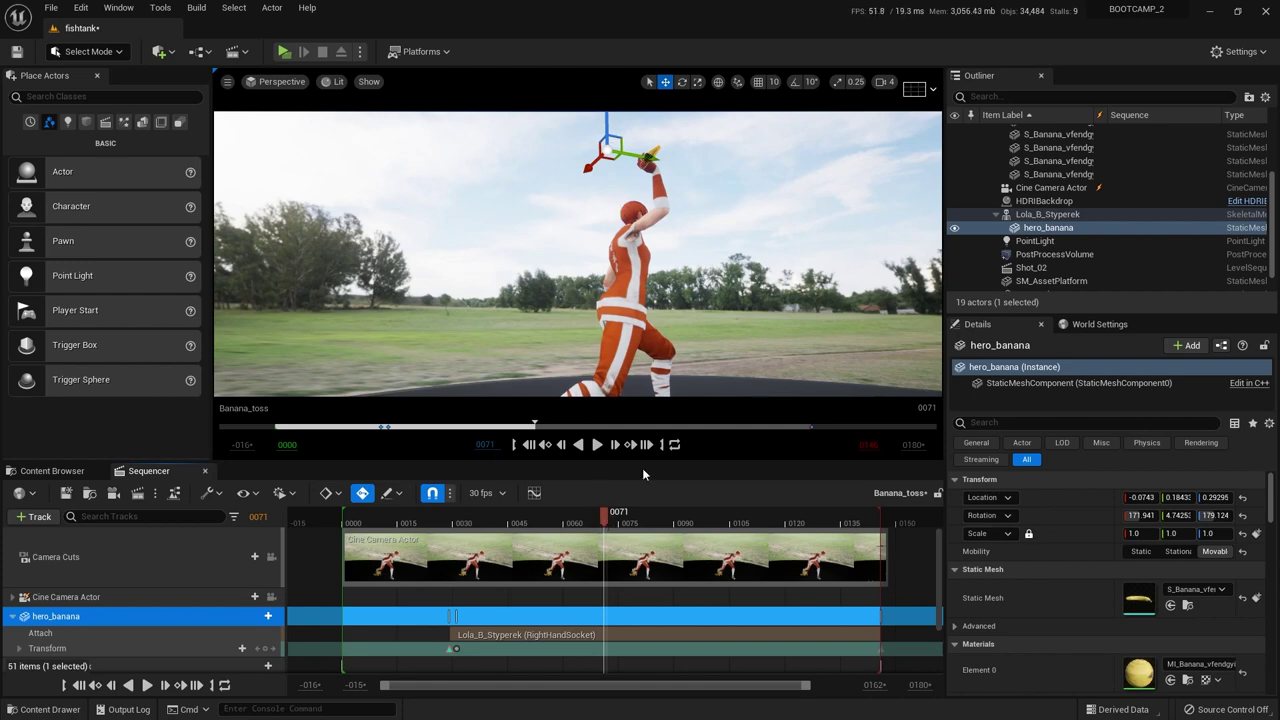
pyautogui.moveTo(708, 318)
pyautogui.mouseDown(button='right')
pyautogui.moveTo(708, 360)
pyautogui.moveTo(718, 320)
pyautogui.mouseUp(button='right')
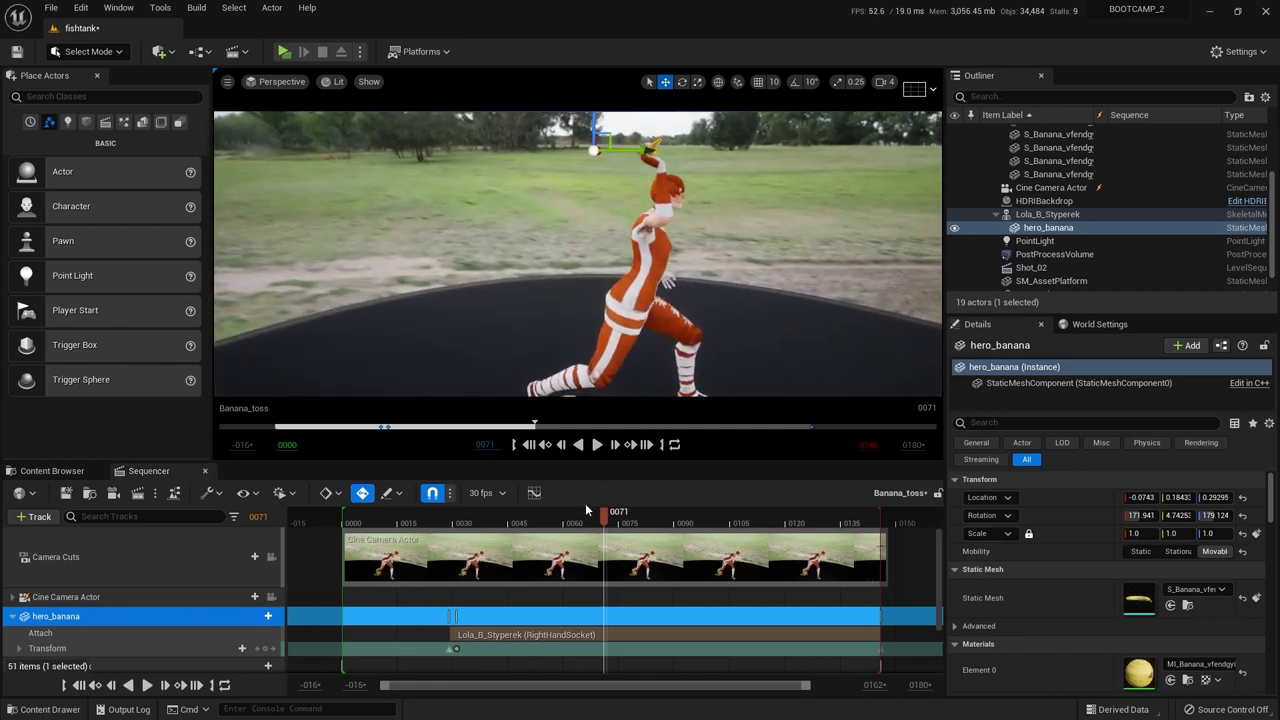
pyautogui.moveTo(604, 513)
pyautogui.mouseDown()
pyautogui.moveTo(646, 518)
pyautogui.moveTo(604, 530)
pyautogui.mouseUp()
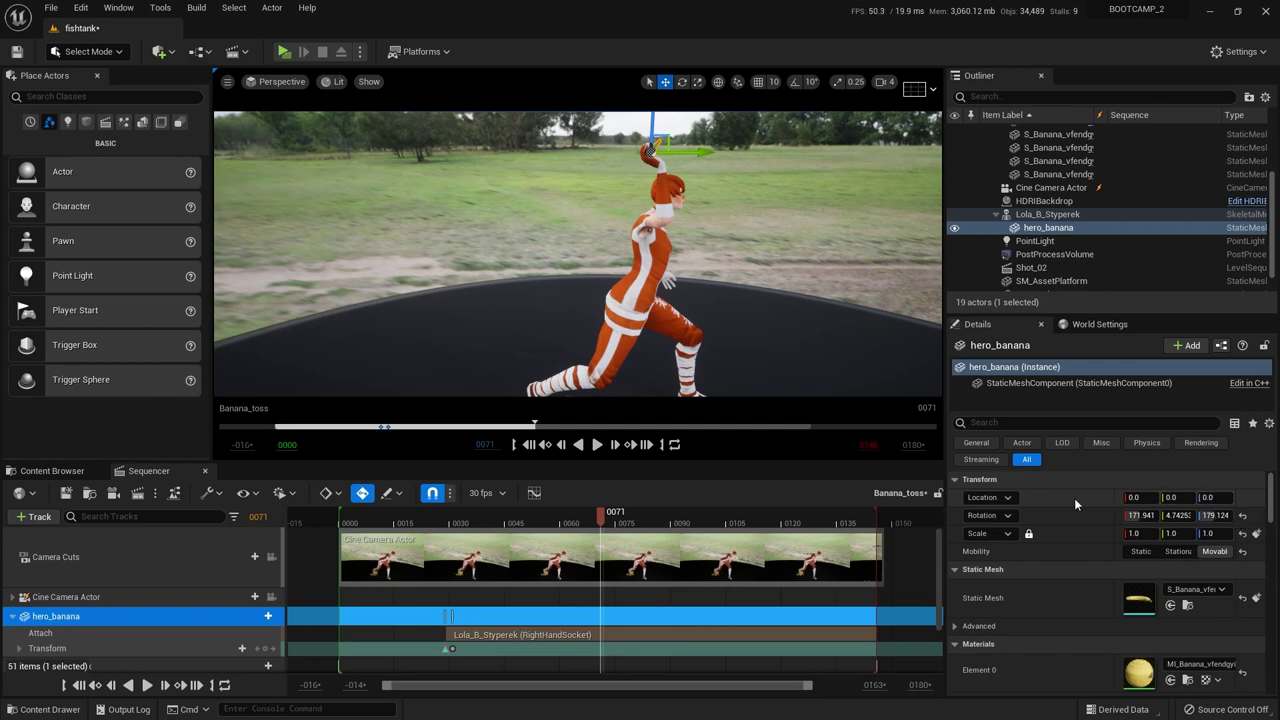
# Switch hero_banana's location type to World at frame 71, copy the absolute location, and set the type back to Relative.
pyautogui.click(985, 497)
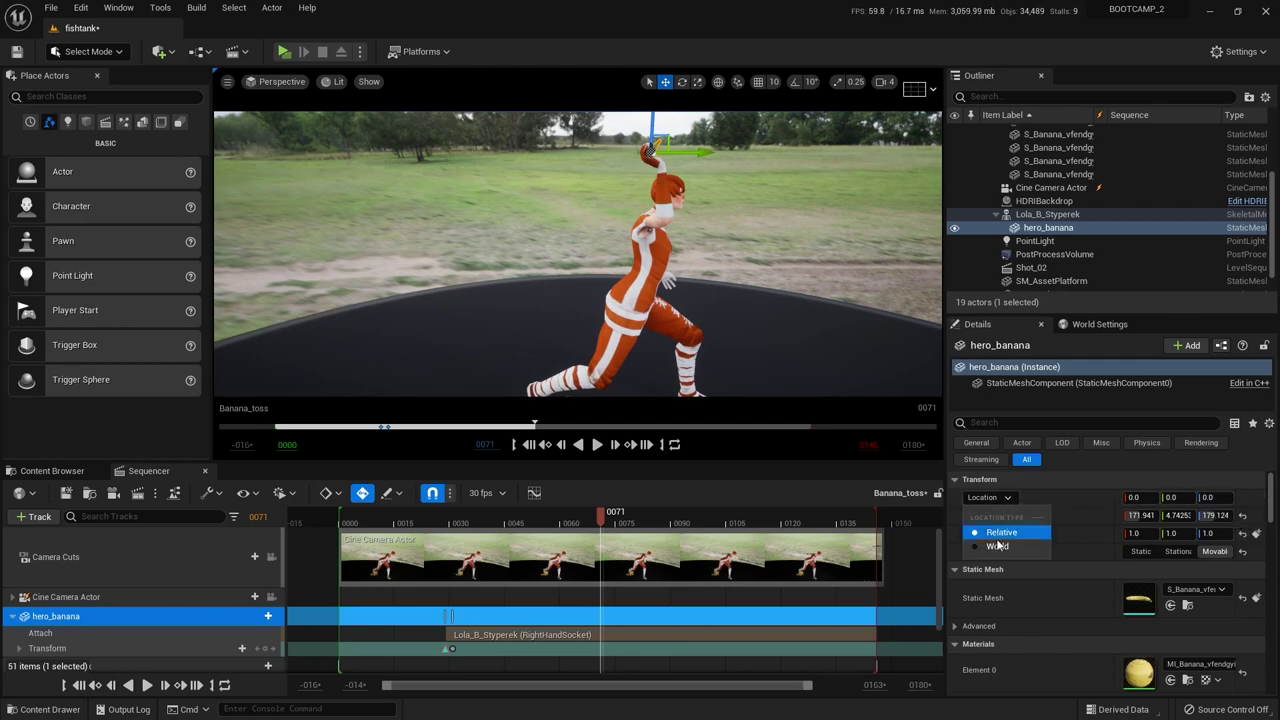
pyautogui.click(997, 546)
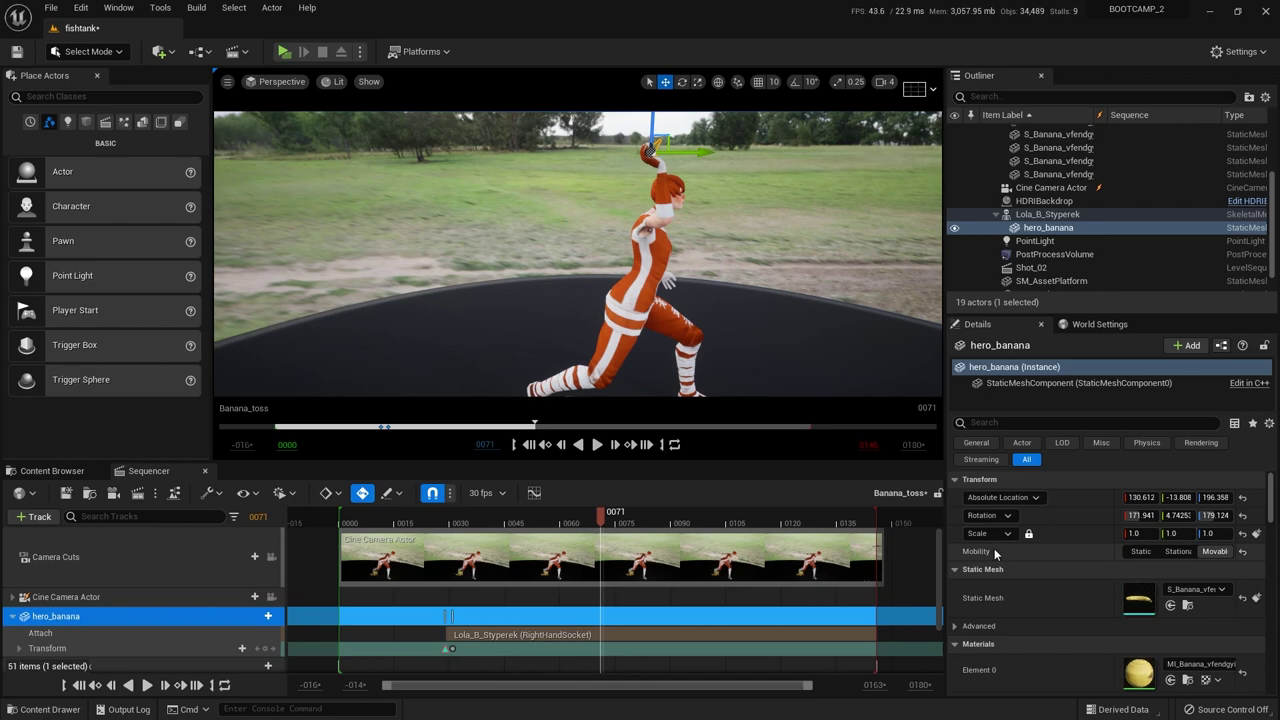
pyautogui.rightClick(1079, 496)
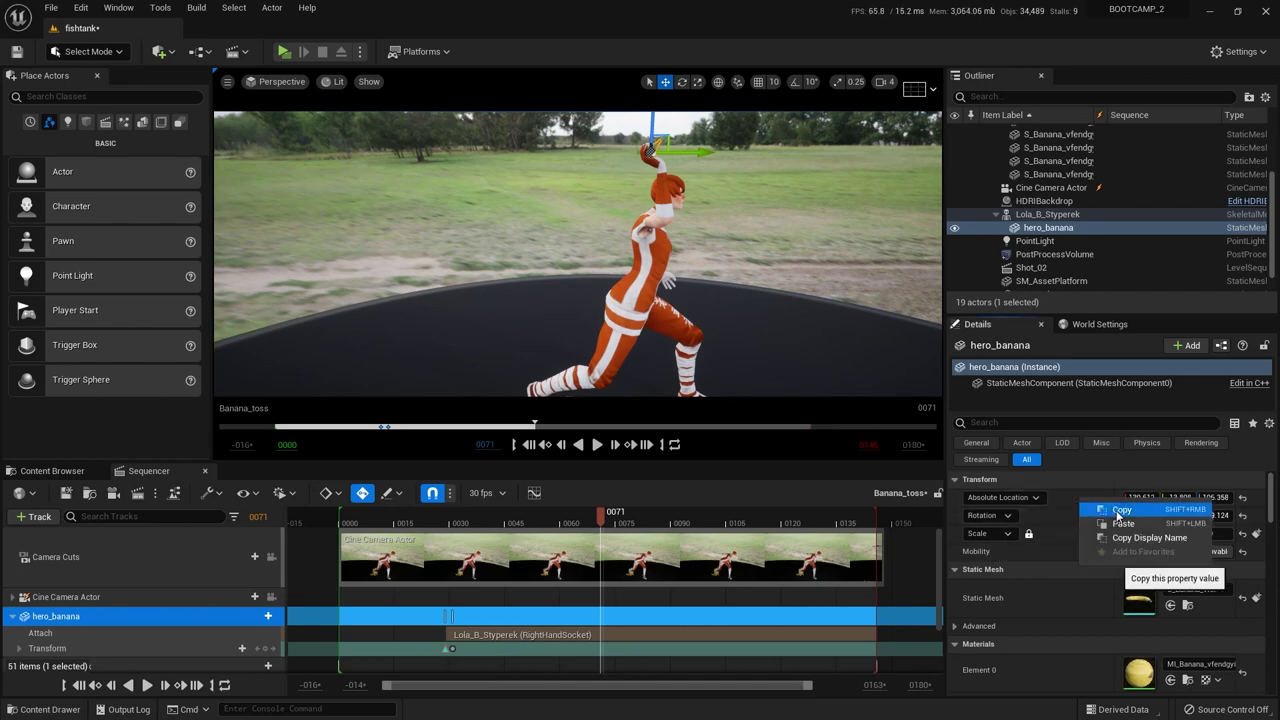
pyautogui.click(1120, 511)
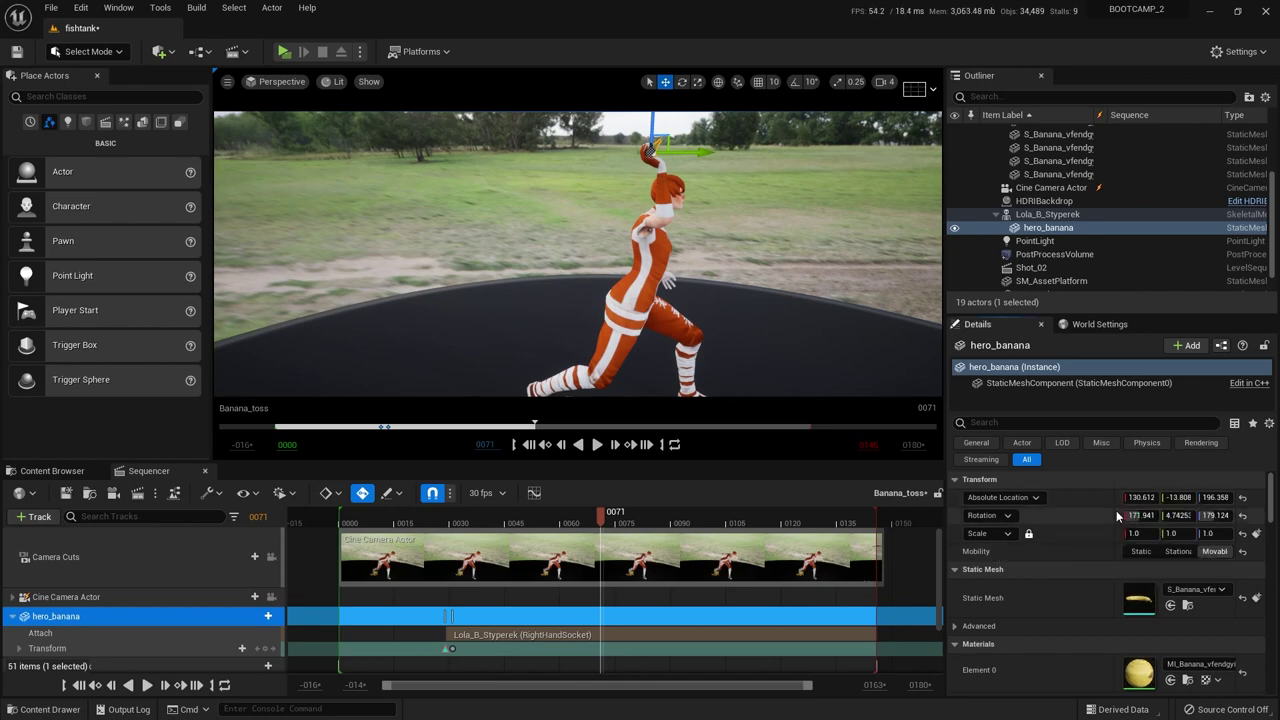
pyautogui.click(1033, 498)
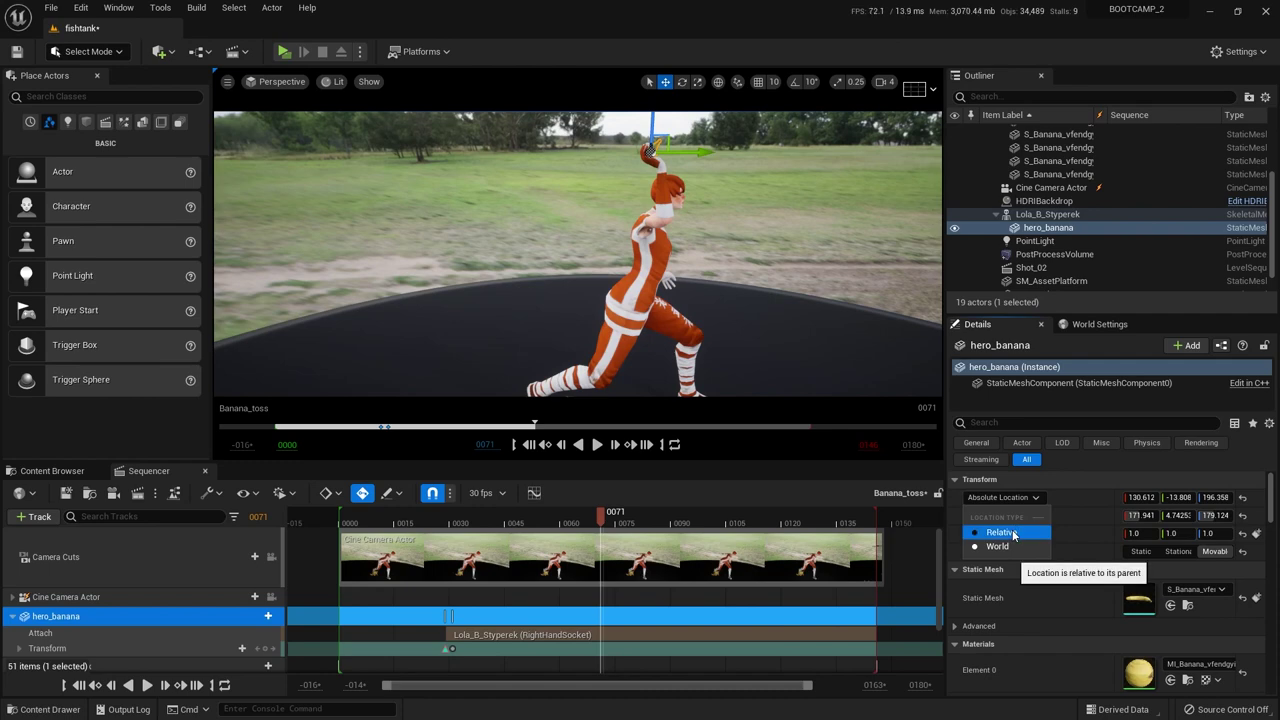
pyautogui.click(1012, 533)
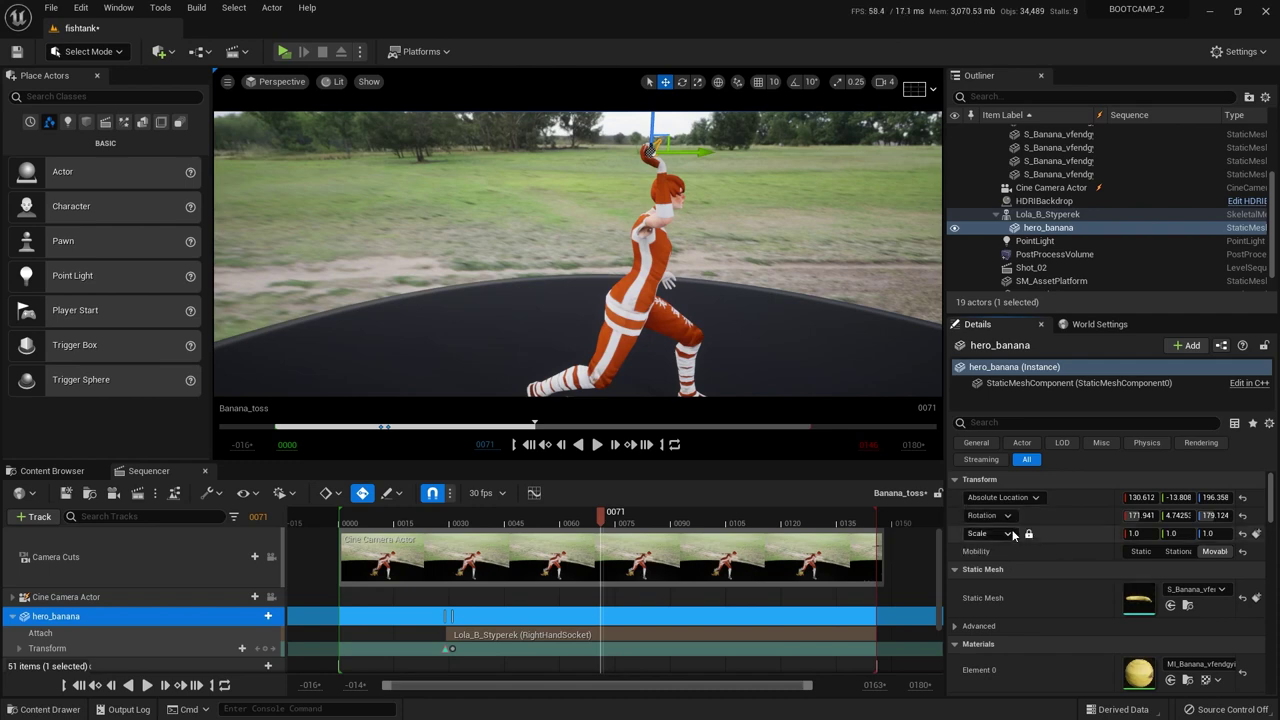
# Compare frames 70 and 71, then trim hero_banana's RightHandSocket attach section to end at frame 71.
pyautogui.click(562, 446)
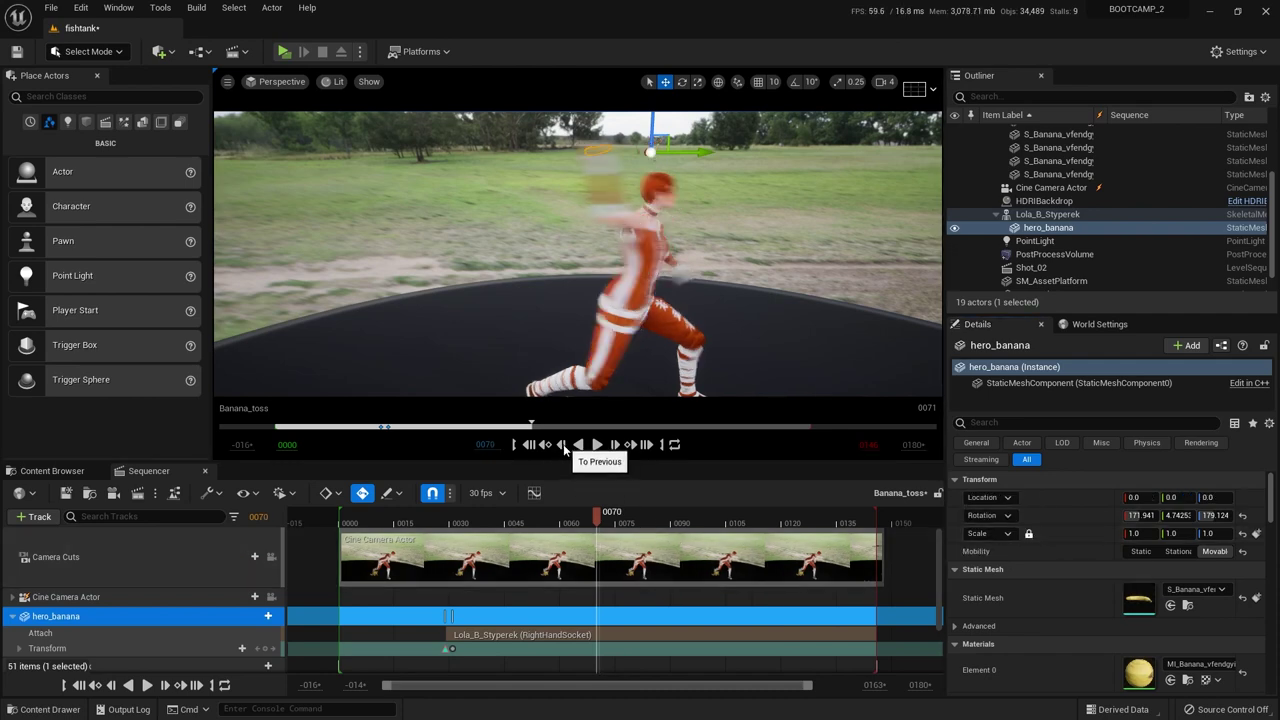
pyautogui.click(614, 446)
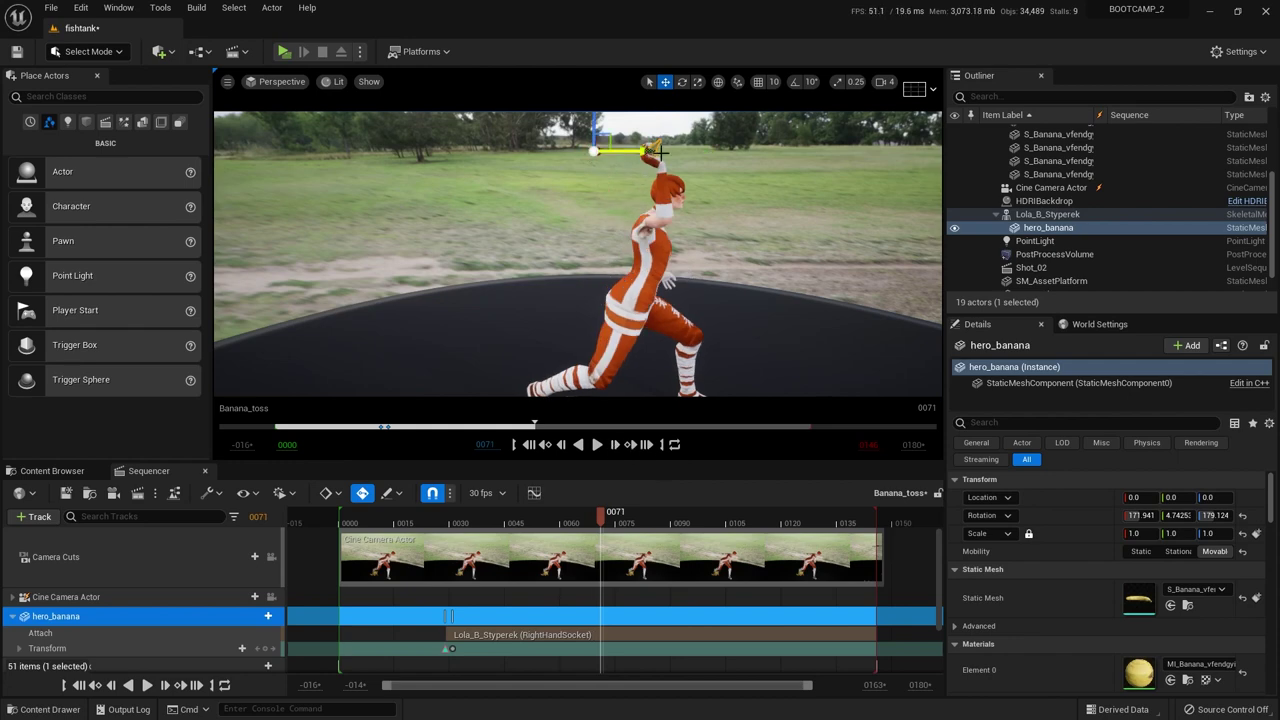
pyautogui.click(662, 225)
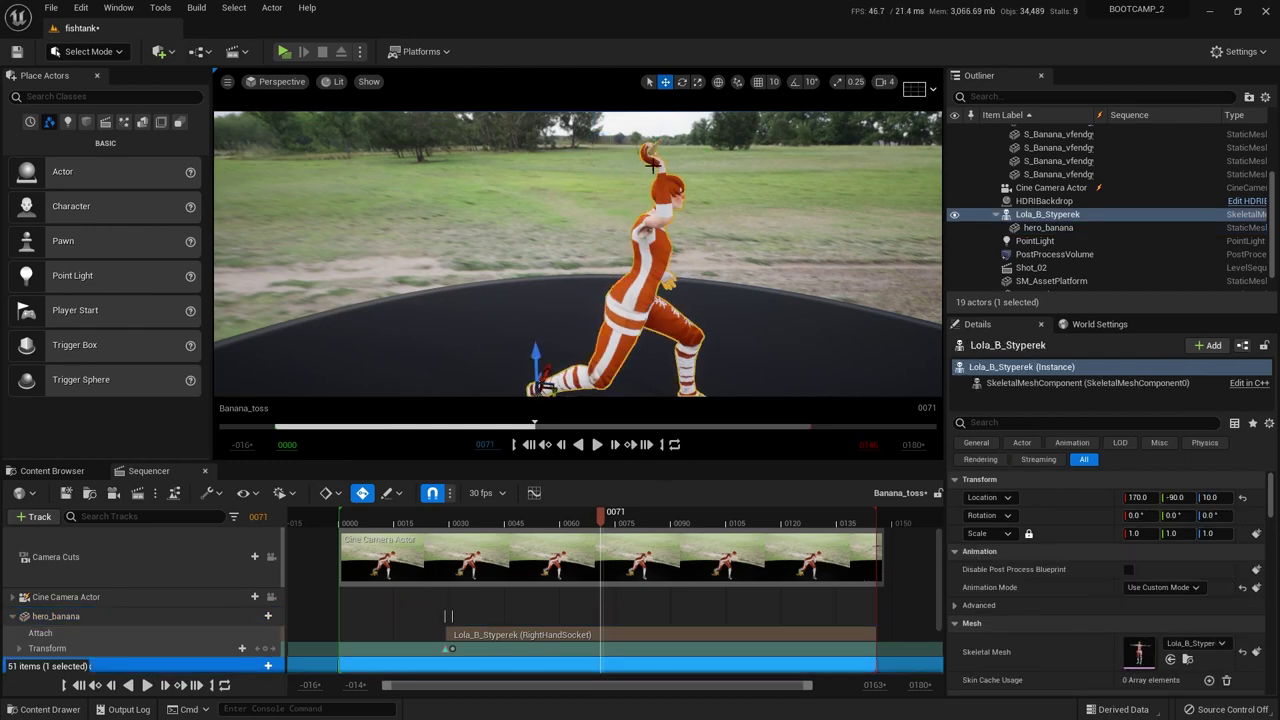
pyautogui.click(652, 152)
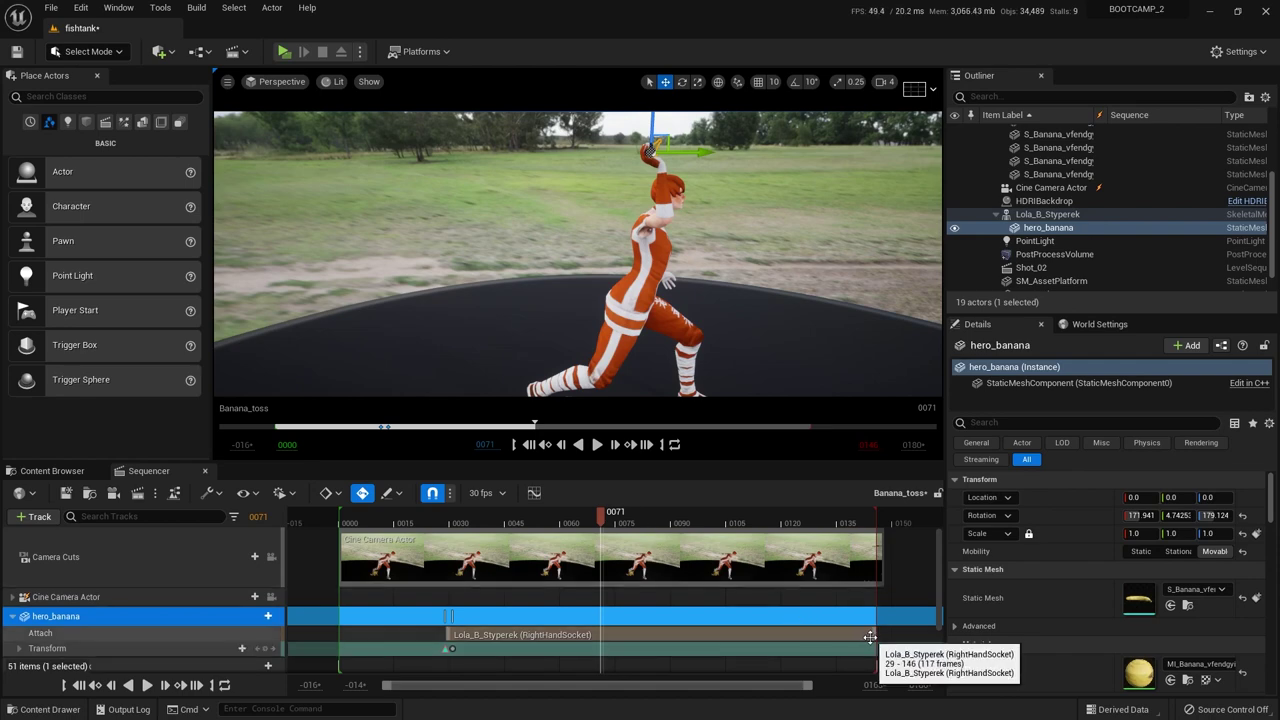
pyautogui.moveTo(873, 634); pyautogui.dragTo(600, 637)
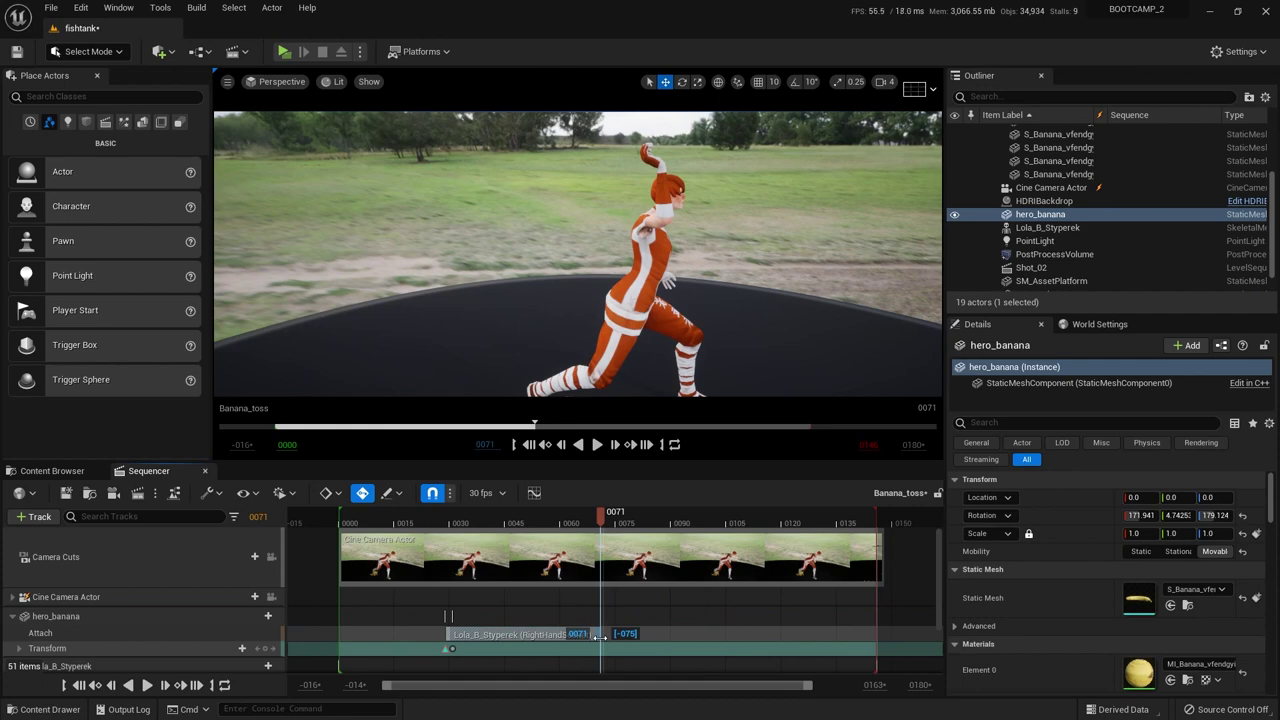
pyautogui.moveTo(600, 637); pyautogui.dragTo(600, 637)
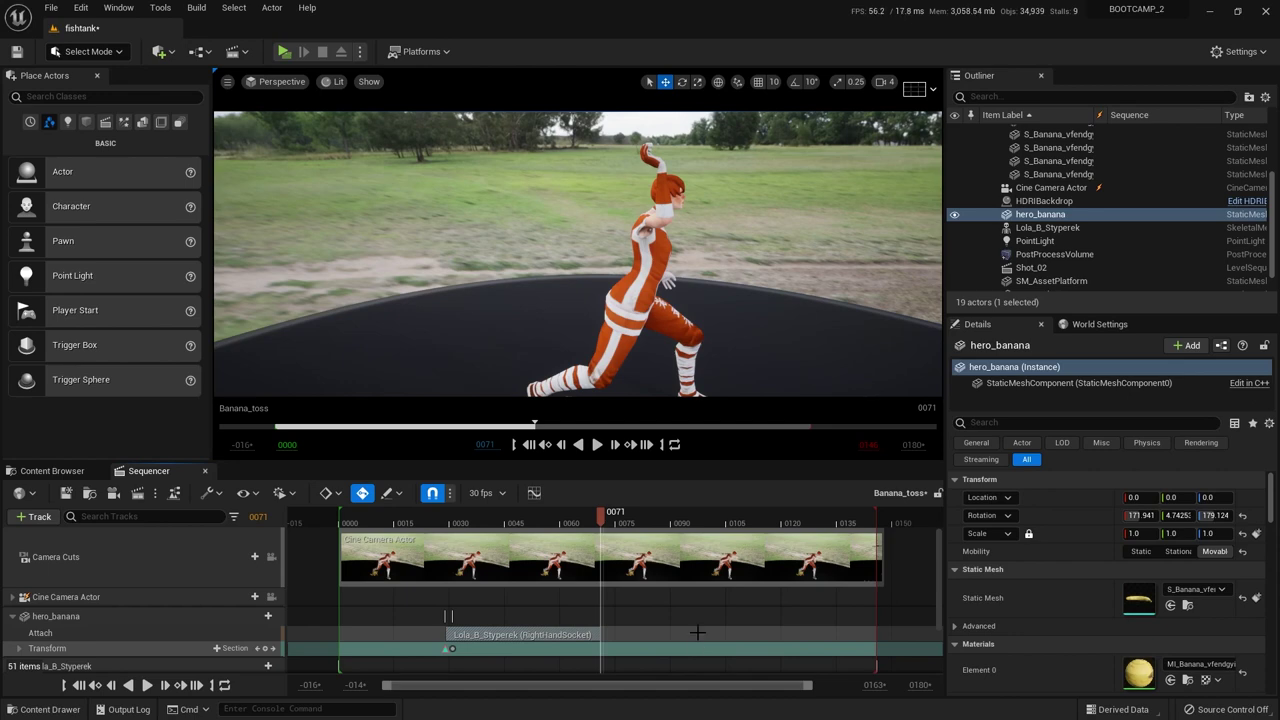
# Add a key on hero_banana's Transform track at frame 70, the last frame in which the hand holds it.
pyautogui.click(563, 447)
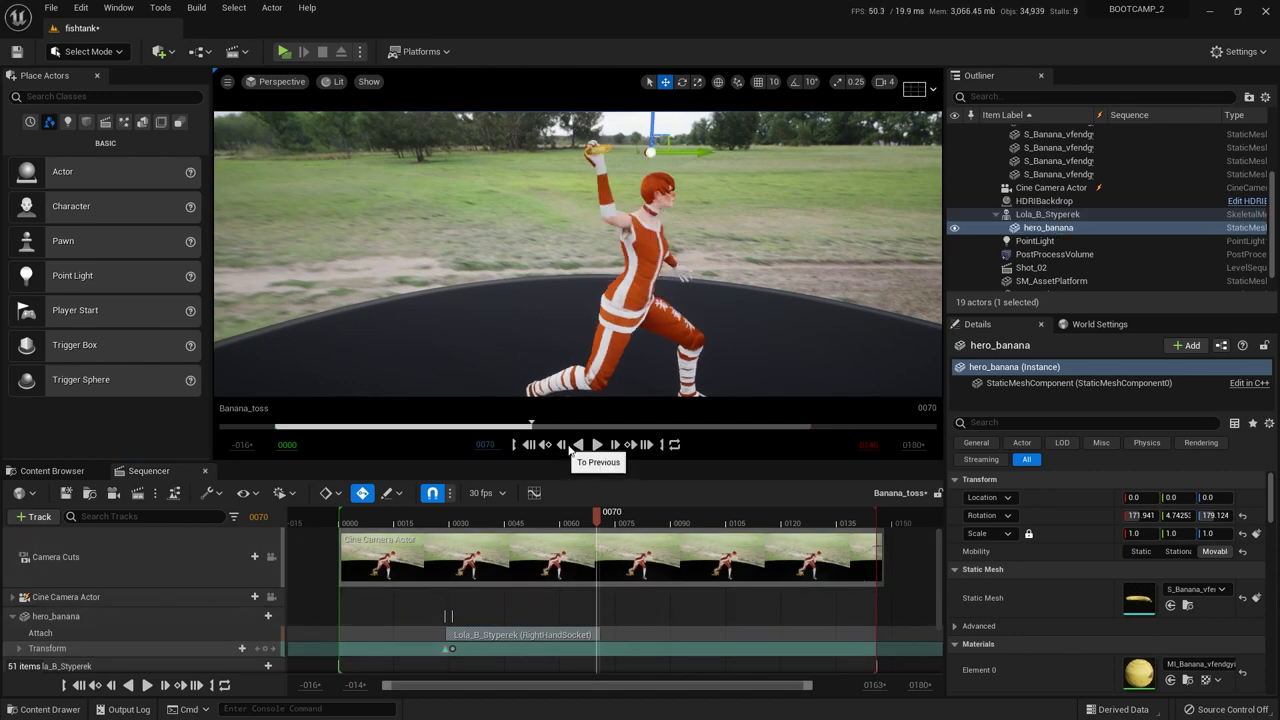
pyautogui.click(615, 446)
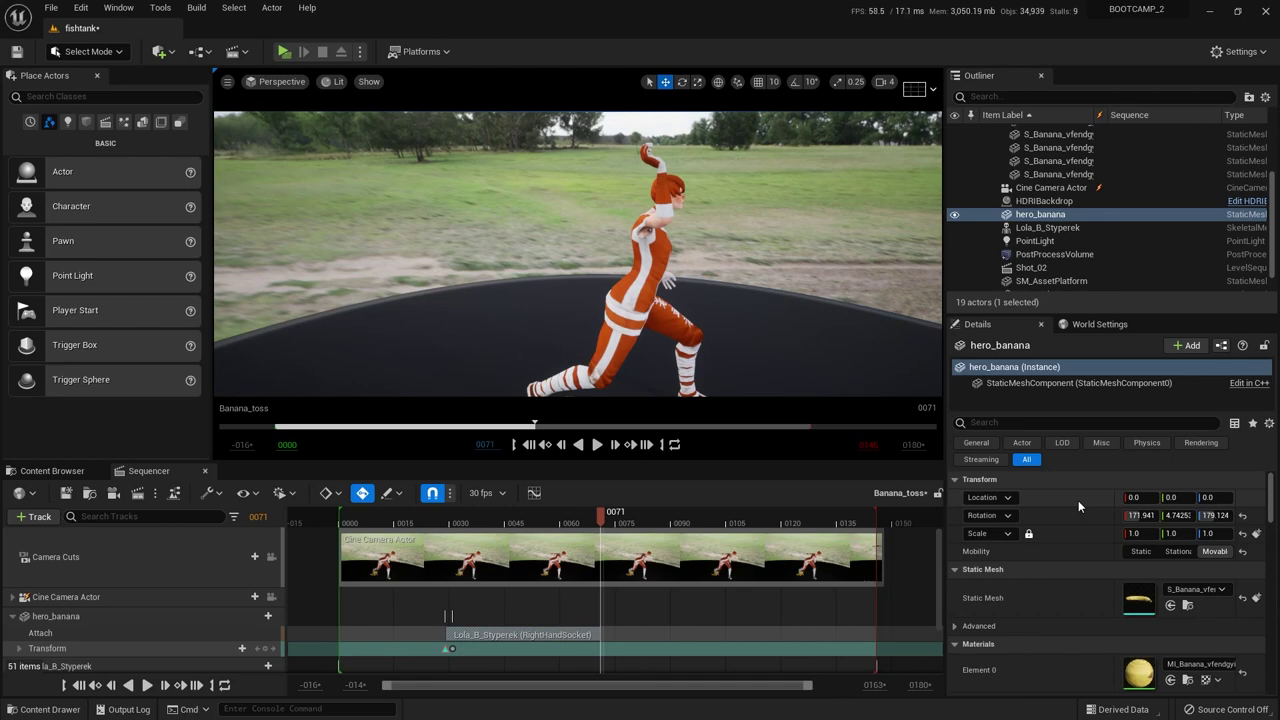
pyautogui.click(561, 446)
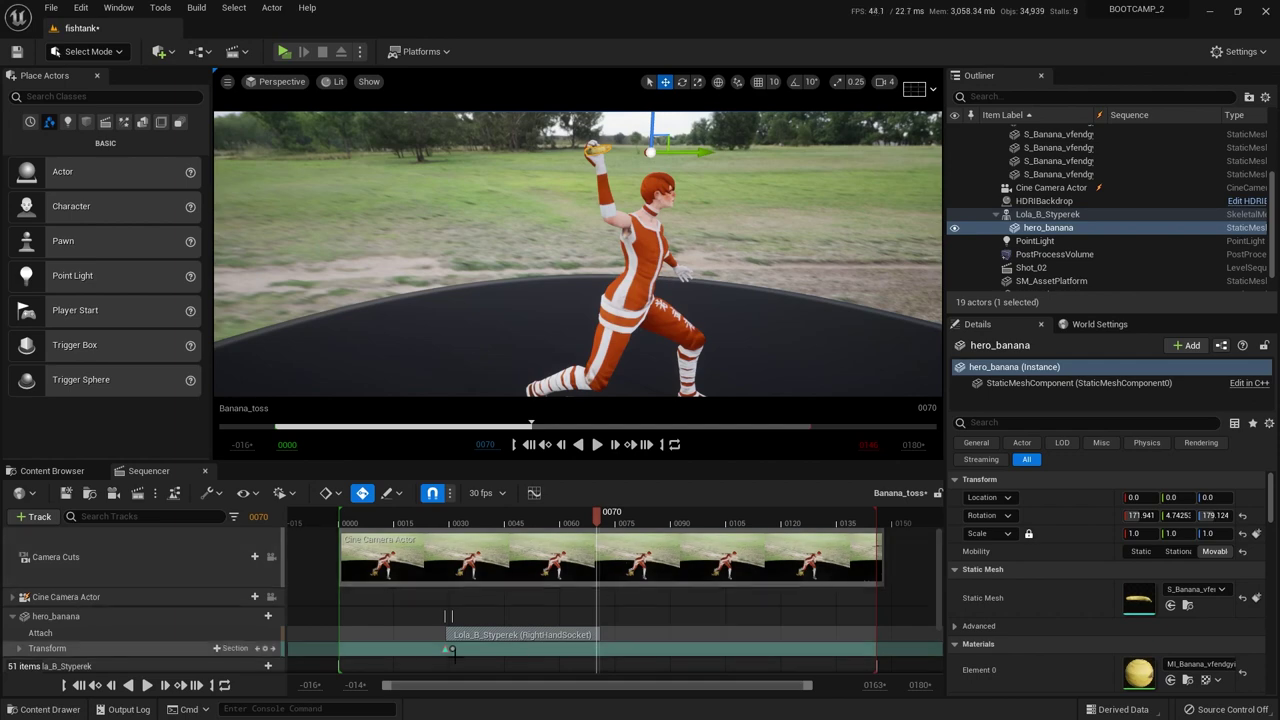
pyautogui.click(266, 649)
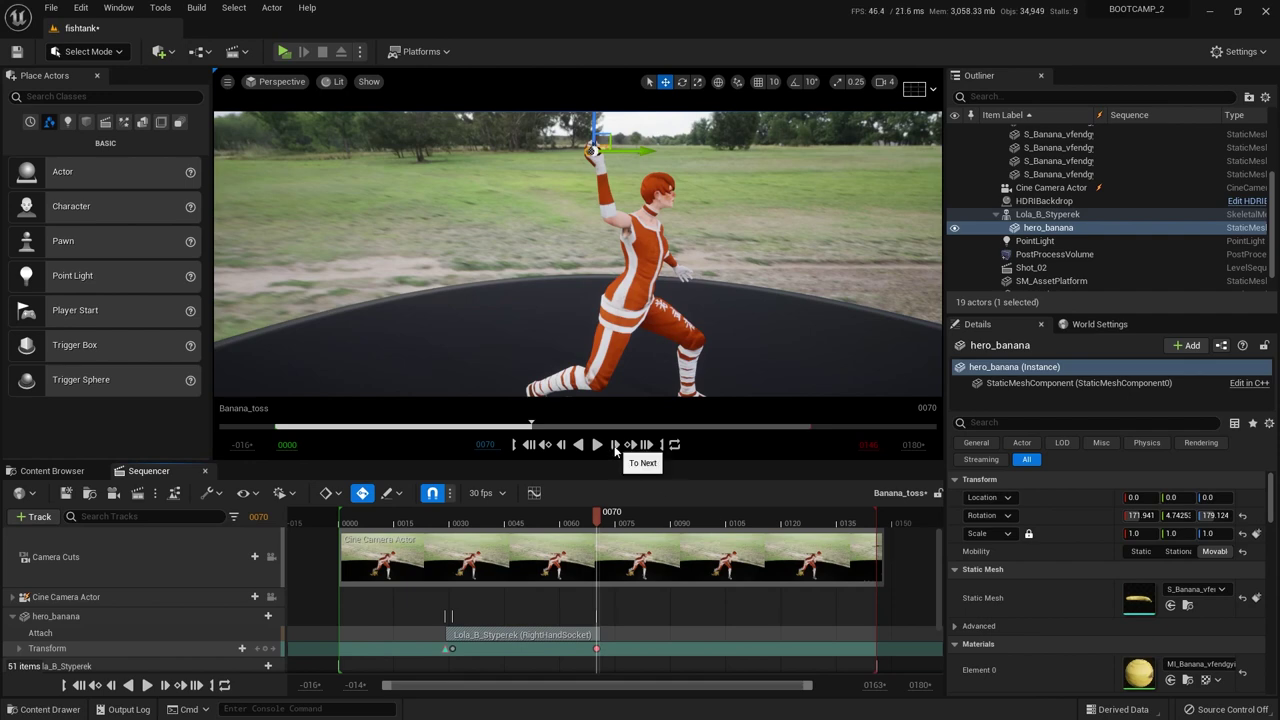
# At frame 71, paste the copied world location 130.612, -13.808, 196.358 into hero_banana's location.
pyautogui.click(616, 446)
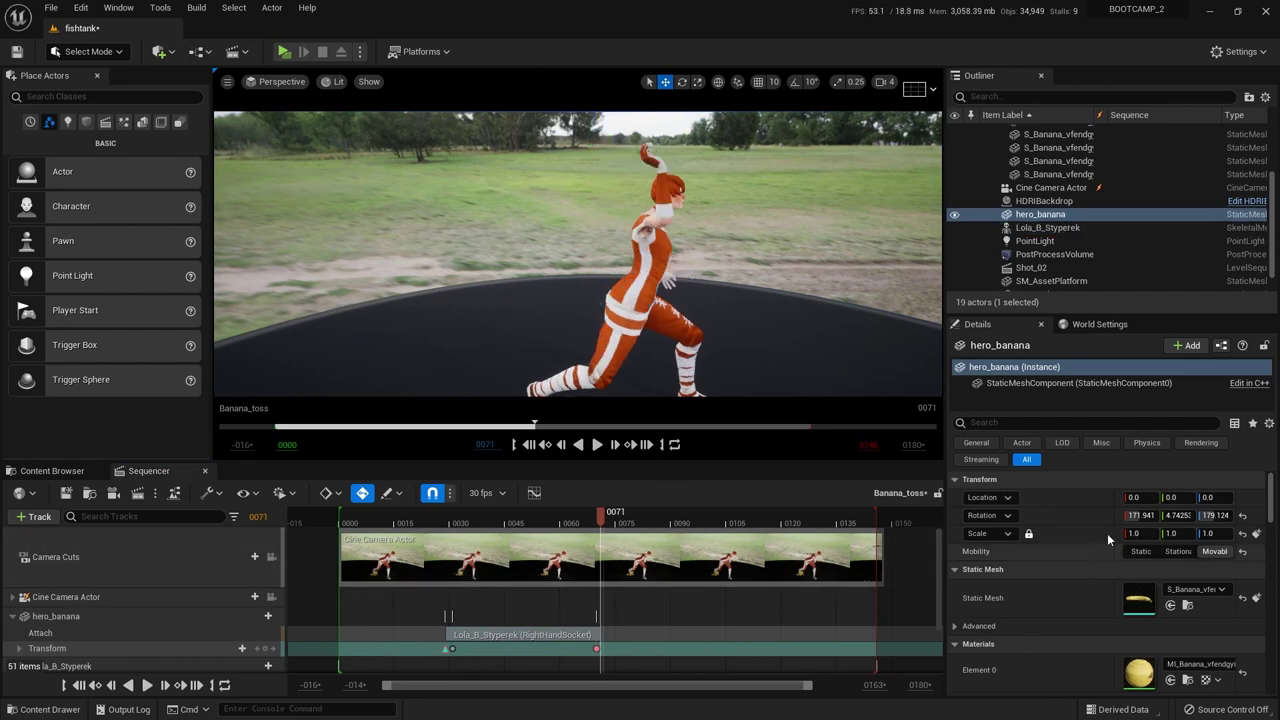
pyautogui.rightClick(1067, 495)
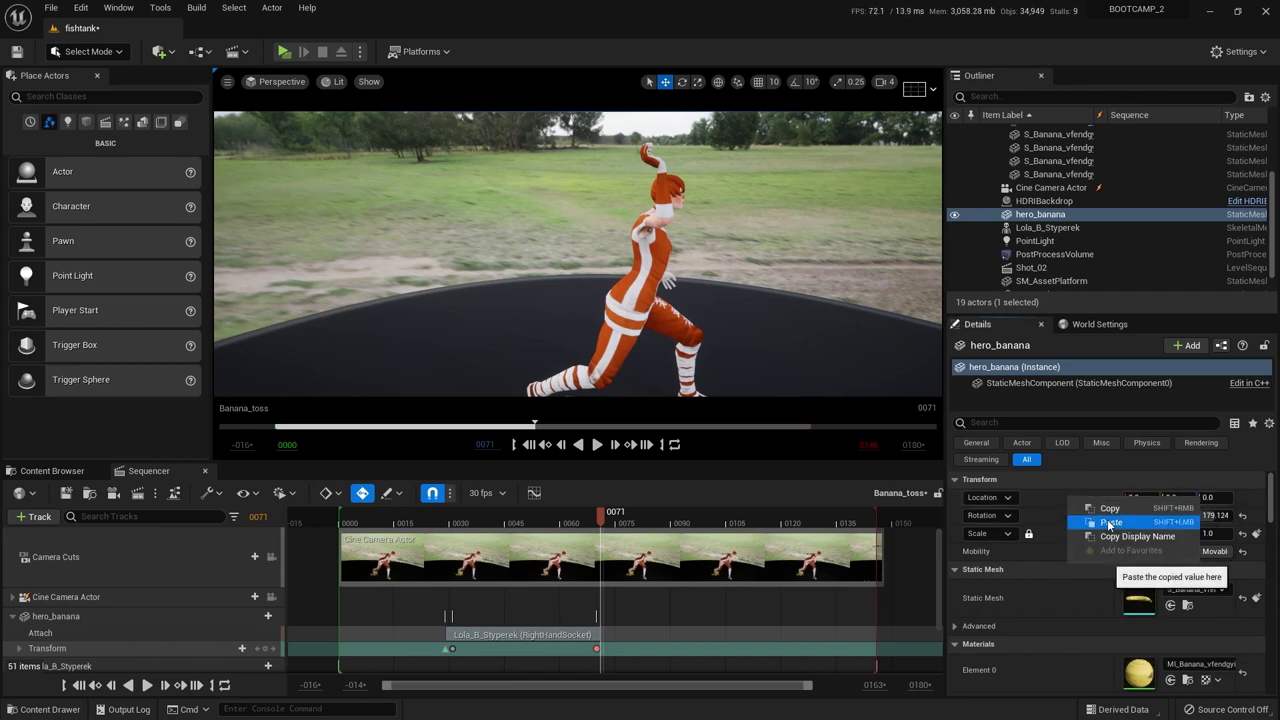
pyautogui.click(1108, 523)
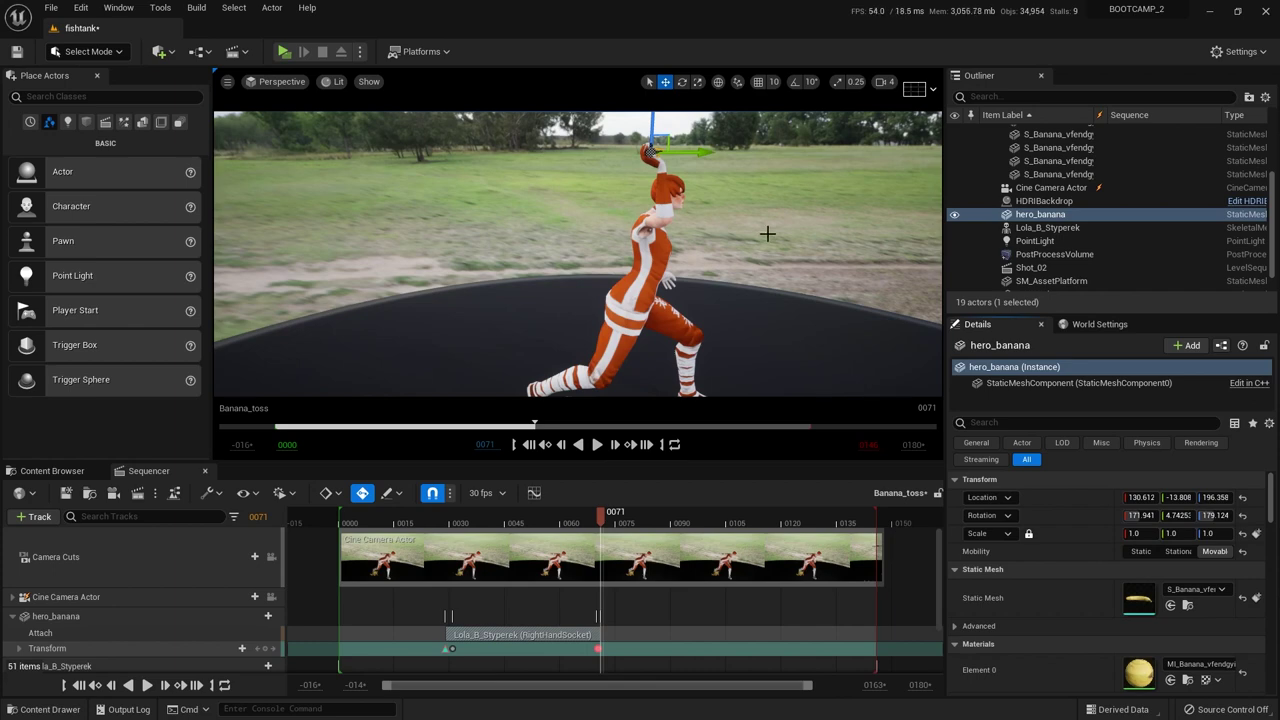
# Select hero_banana and step back from frame 74 to frame 70 to check the transition from attached to released.
pyautogui.click(612, 522)
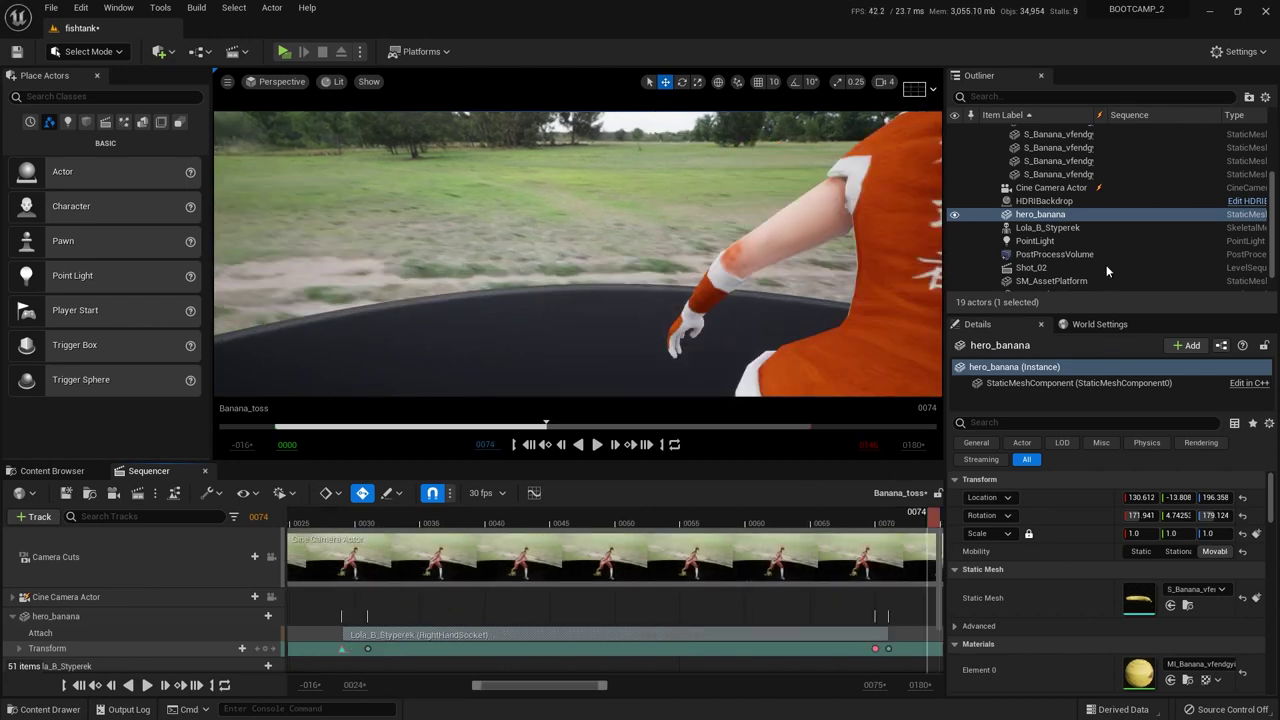
pyautogui.click(1055, 215)
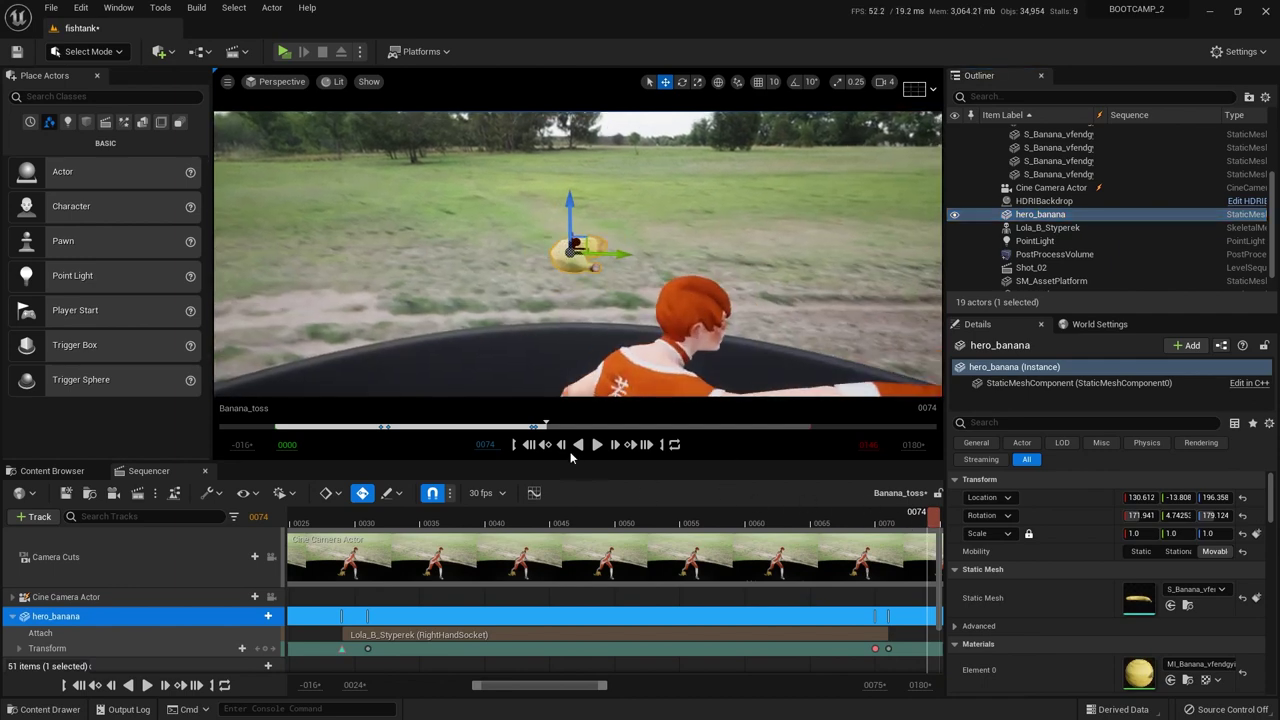
pyautogui.click(562, 446)
pyautogui.click(562, 446)
pyautogui.click(562, 446)
pyautogui.click(562, 446)
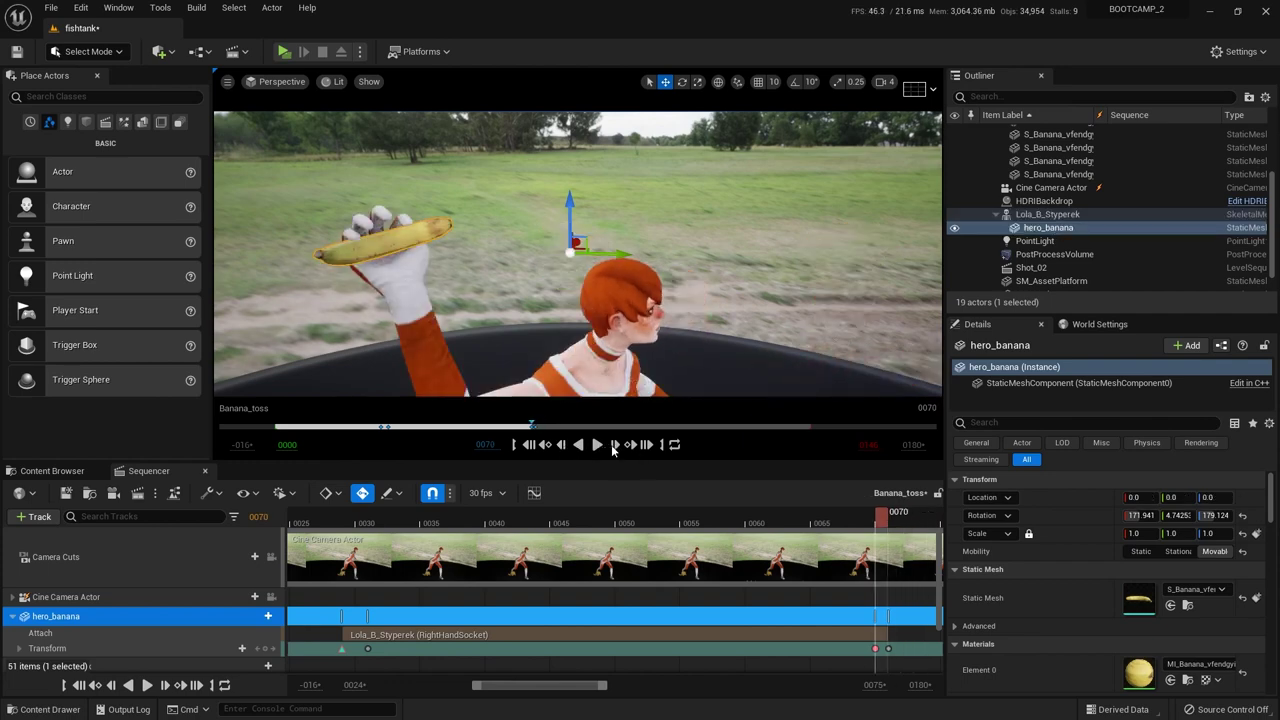
# At frame 82, move hero_banana forward along its Y axis to about 41.8 so it flies out of the camera view.
pyautogui.click(614, 446)
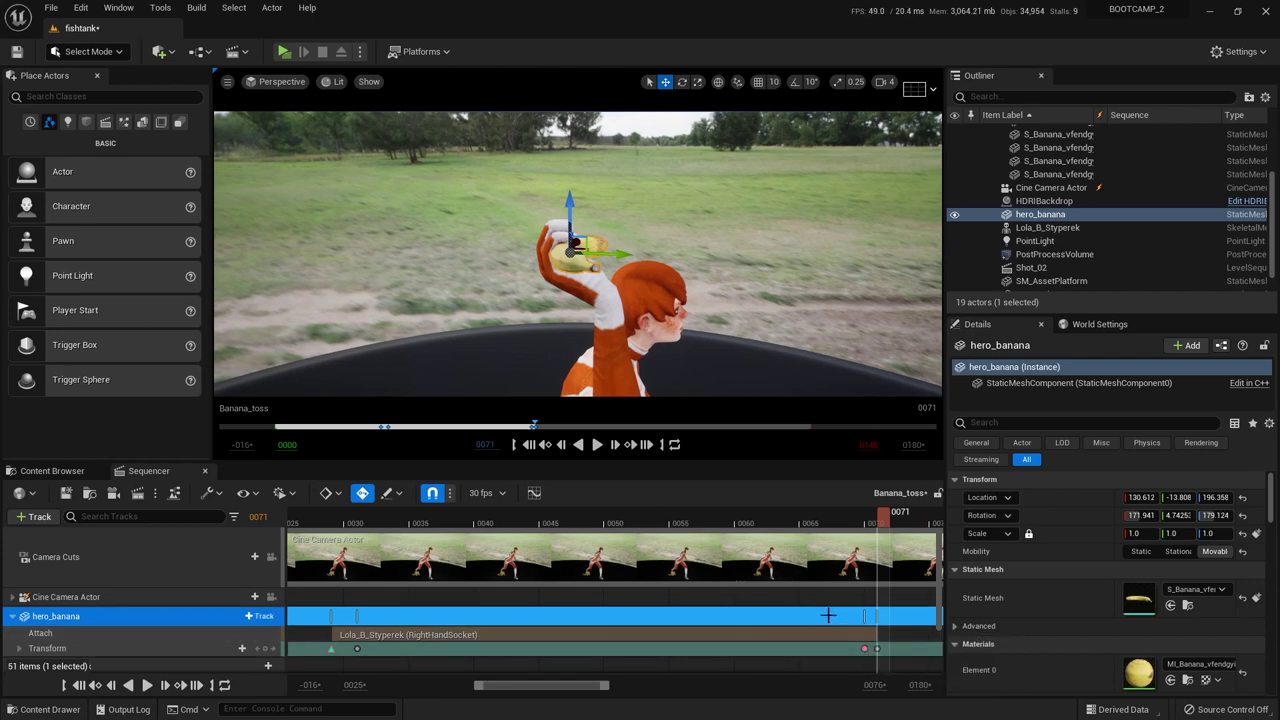
pyautogui.click(614, 446)
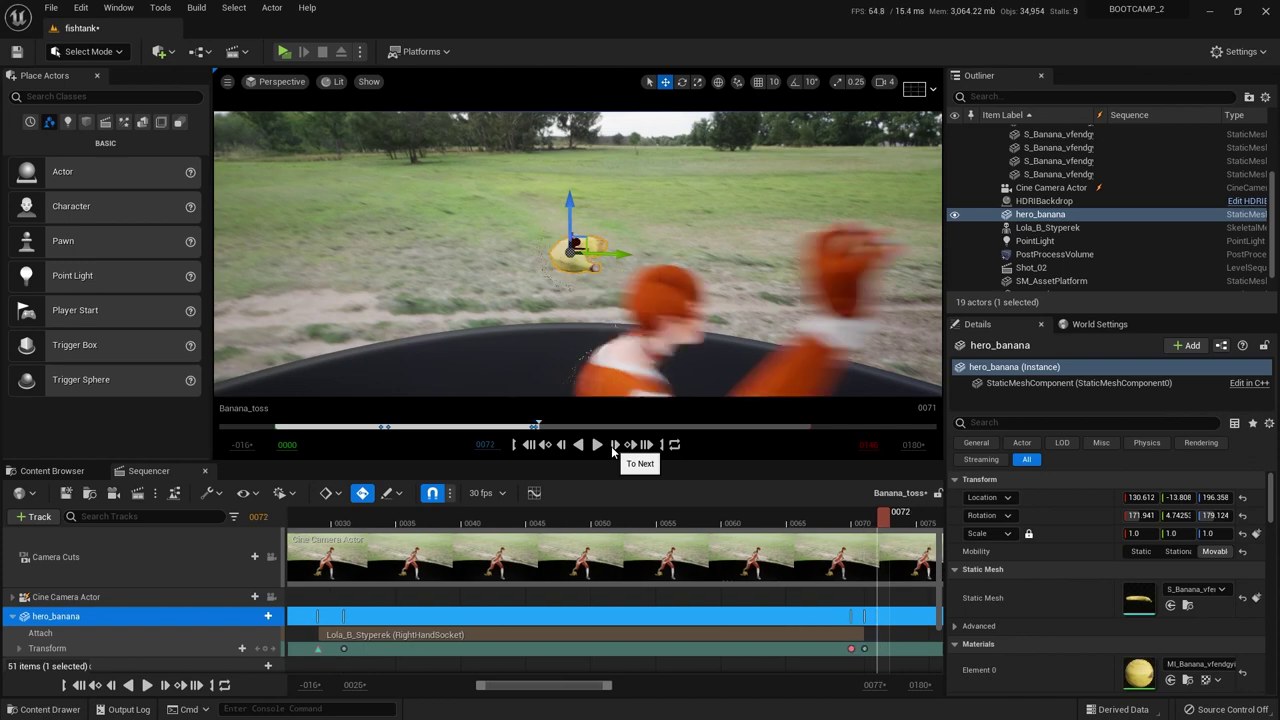
pyautogui.click(614, 446)
pyautogui.click(614, 446)
pyautogui.click(614, 446)
pyautogui.click(614, 446)
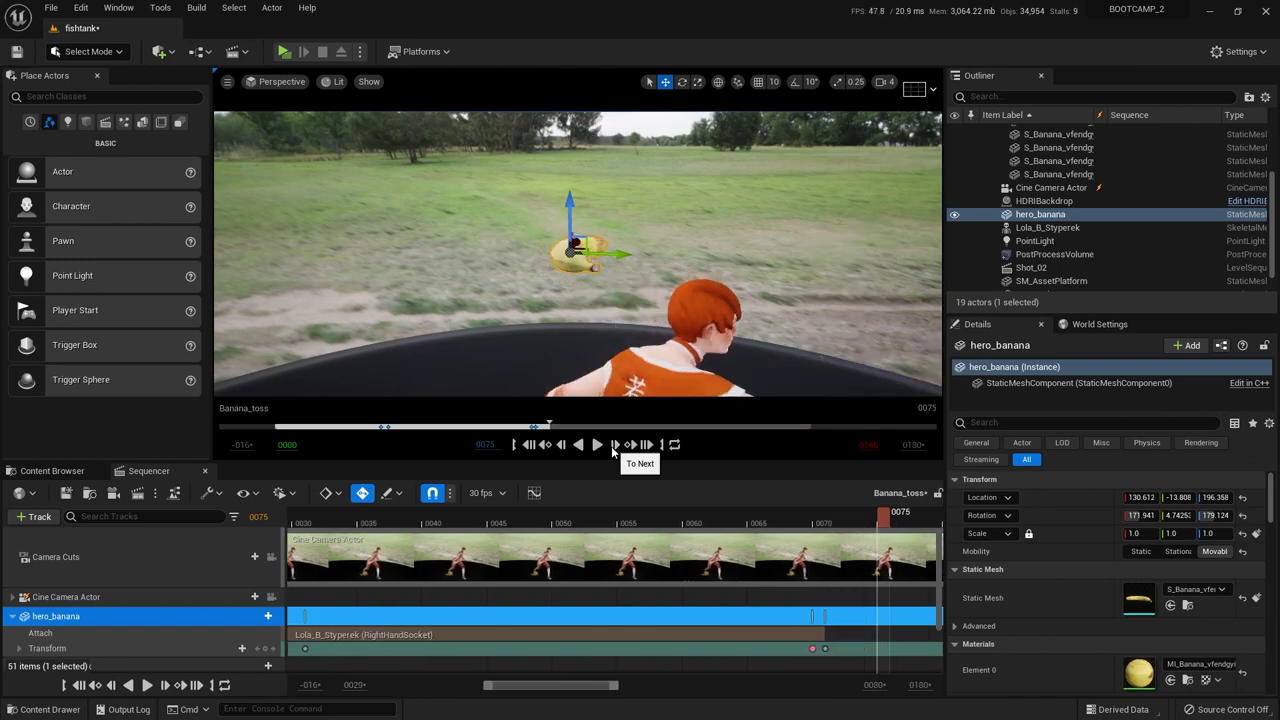
pyautogui.click(614, 446)
pyautogui.click(614, 446)
pyautogui.click(614, 446)
pyautogui.click(614, 446)
pyautogui.click(614, 446)
pyautogui.click(614, 446)
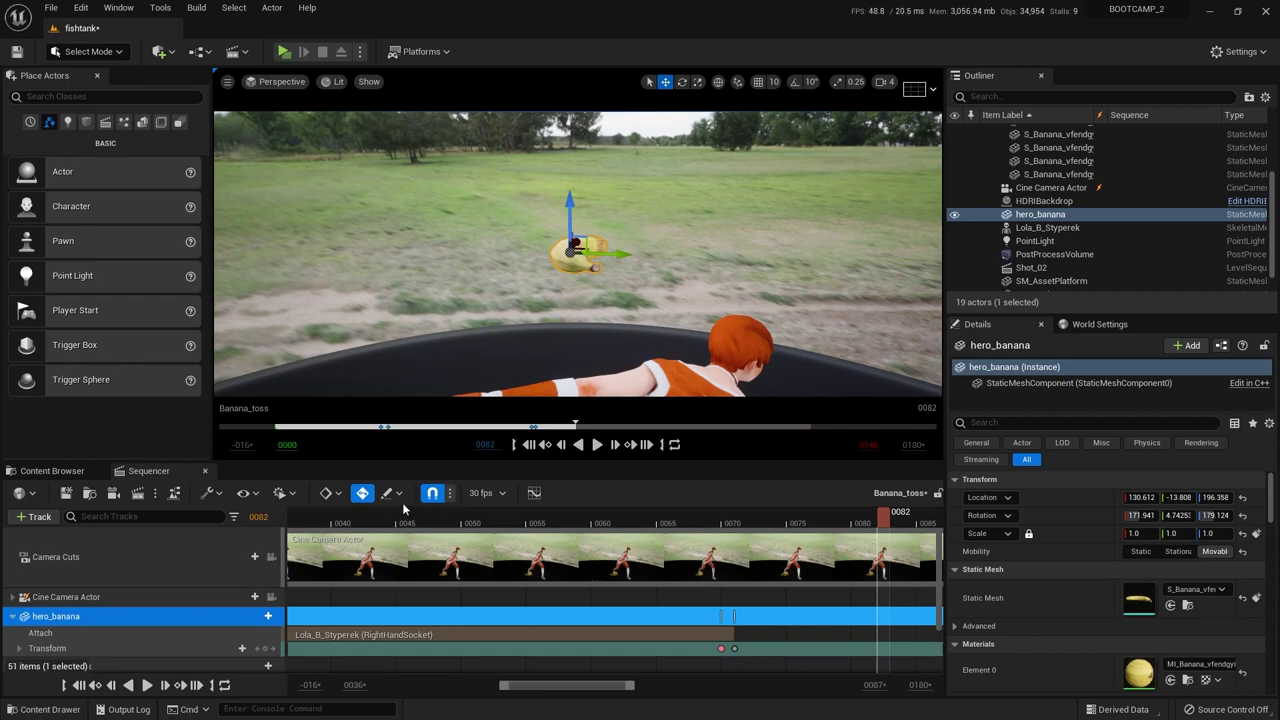
pyautogui.moveTo(622, 256); pyautogui.dragTo(938, 262)
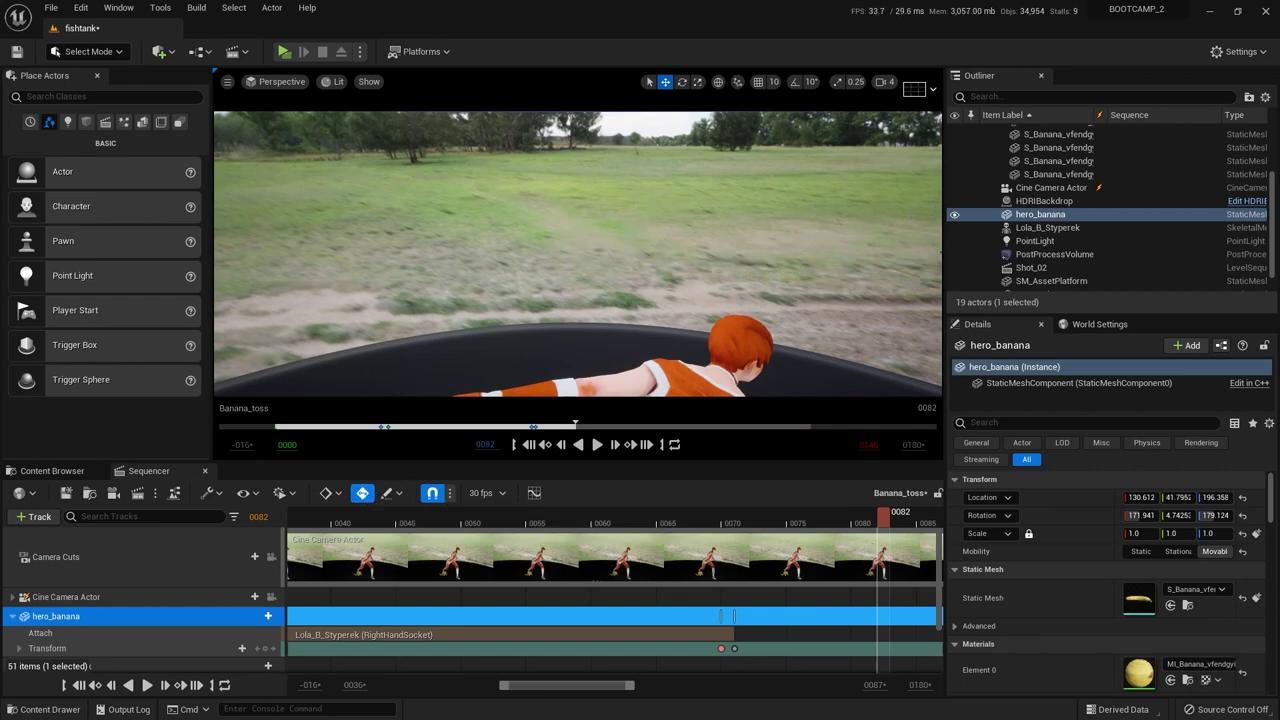
# Step through frames 68 to 80 to check how hero_banana leaves the hand and flies out of the shot.
pyautogui.click(713, 523)
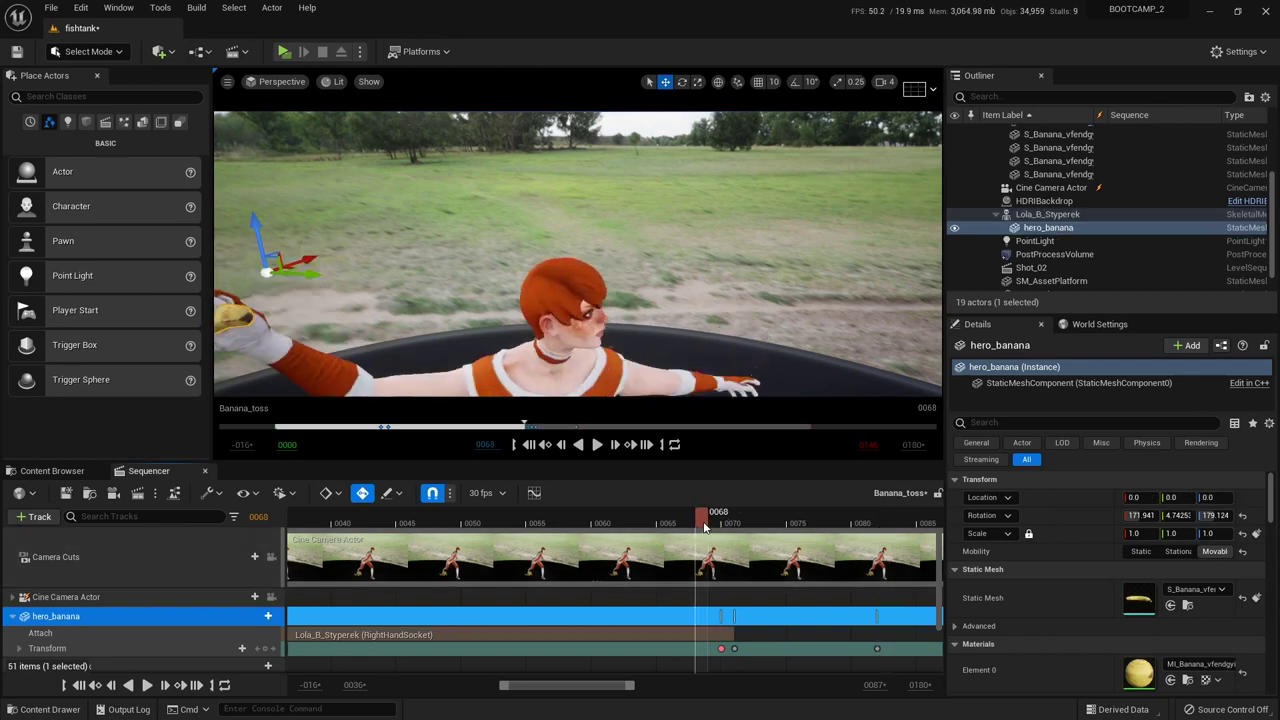
pyautogui.click(614, 445)
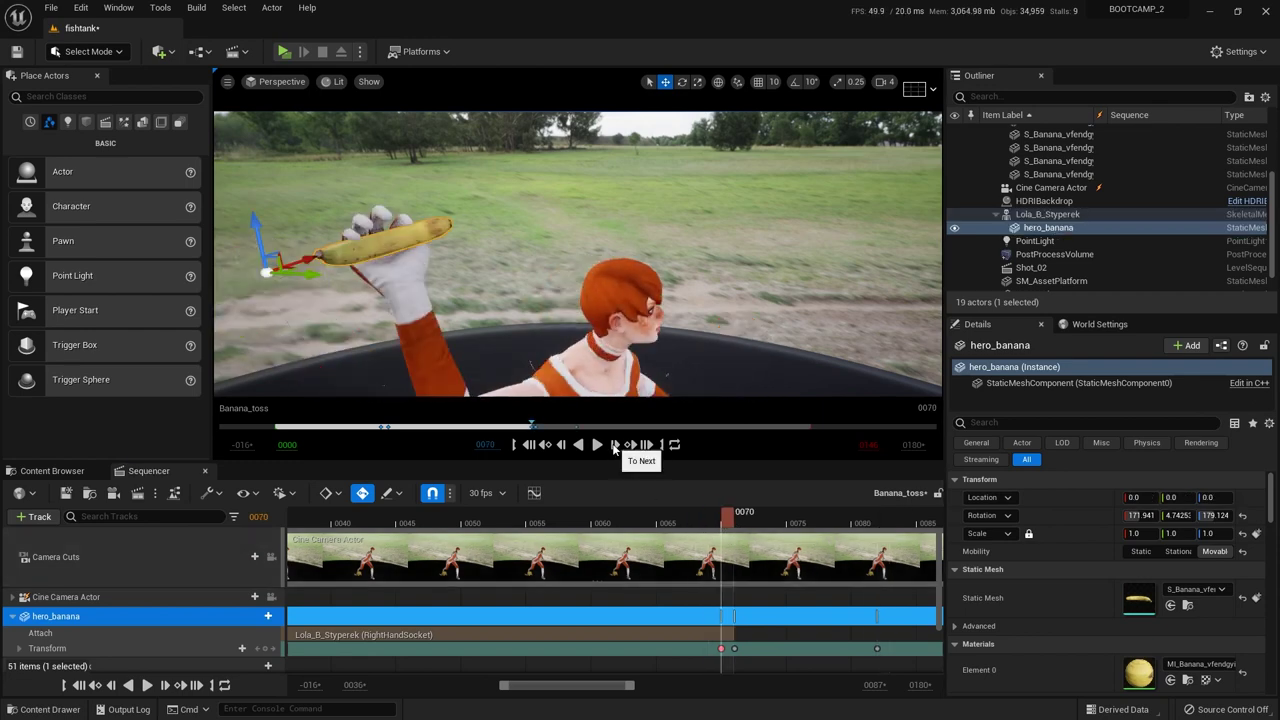
pyautogui.click(614, 445)
pyautogui.click(614, 445)
pyautogui.click(614, 445)
pyautogui.click(614, 445)
pyautogui.click(614, 445)
pyautogui.click(614, 445)
pyautogui.click(614, 445)
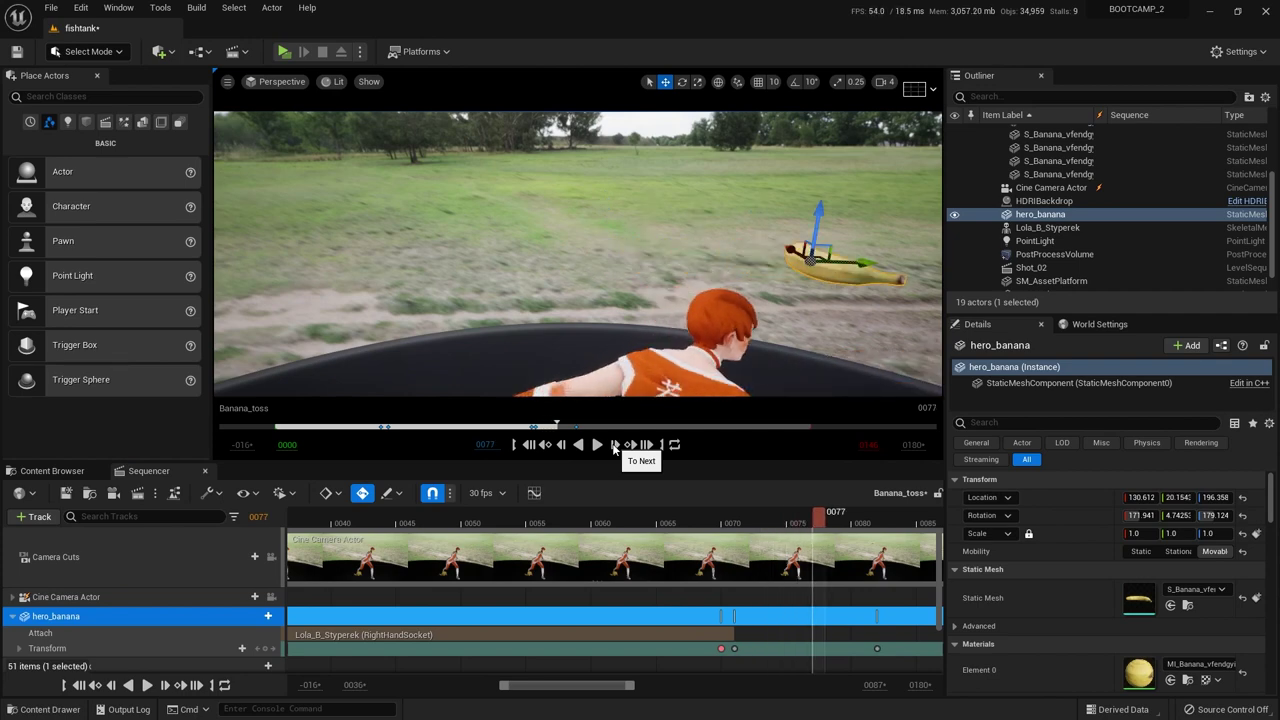
pyautogui.click(614, 445)
pyautogui.click(614, 445)
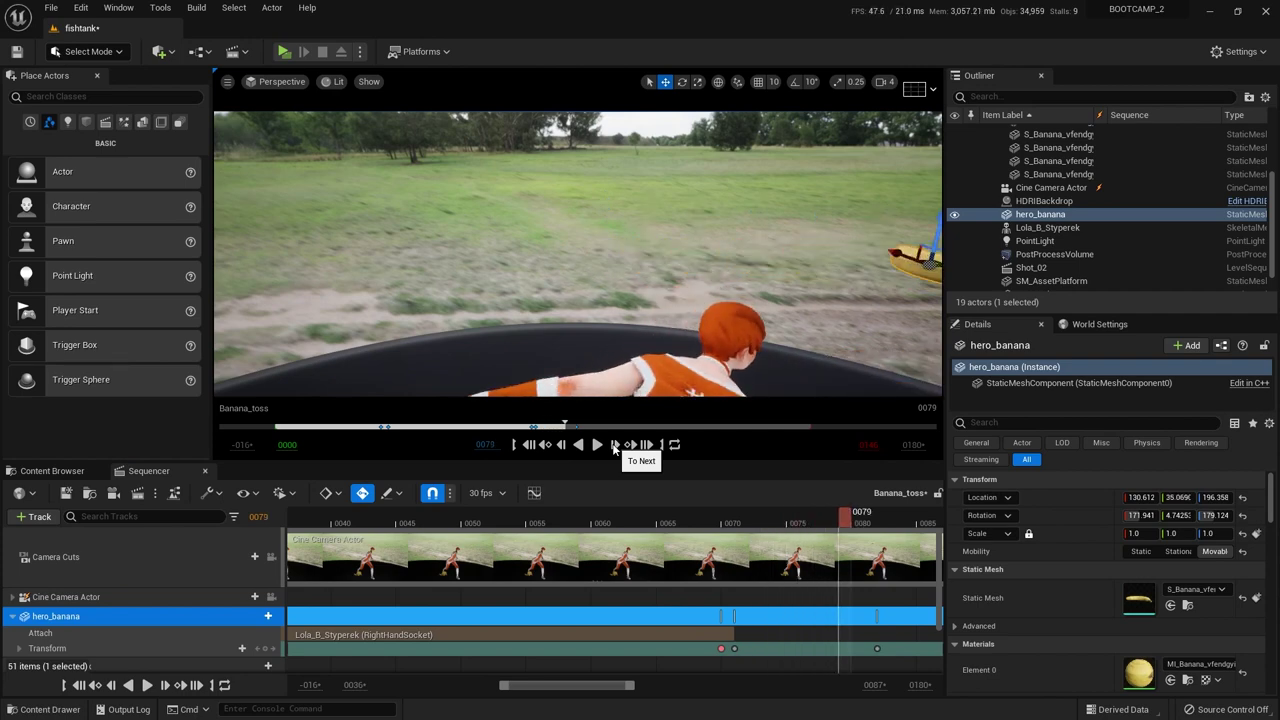
pyautogui.click(614, 445)
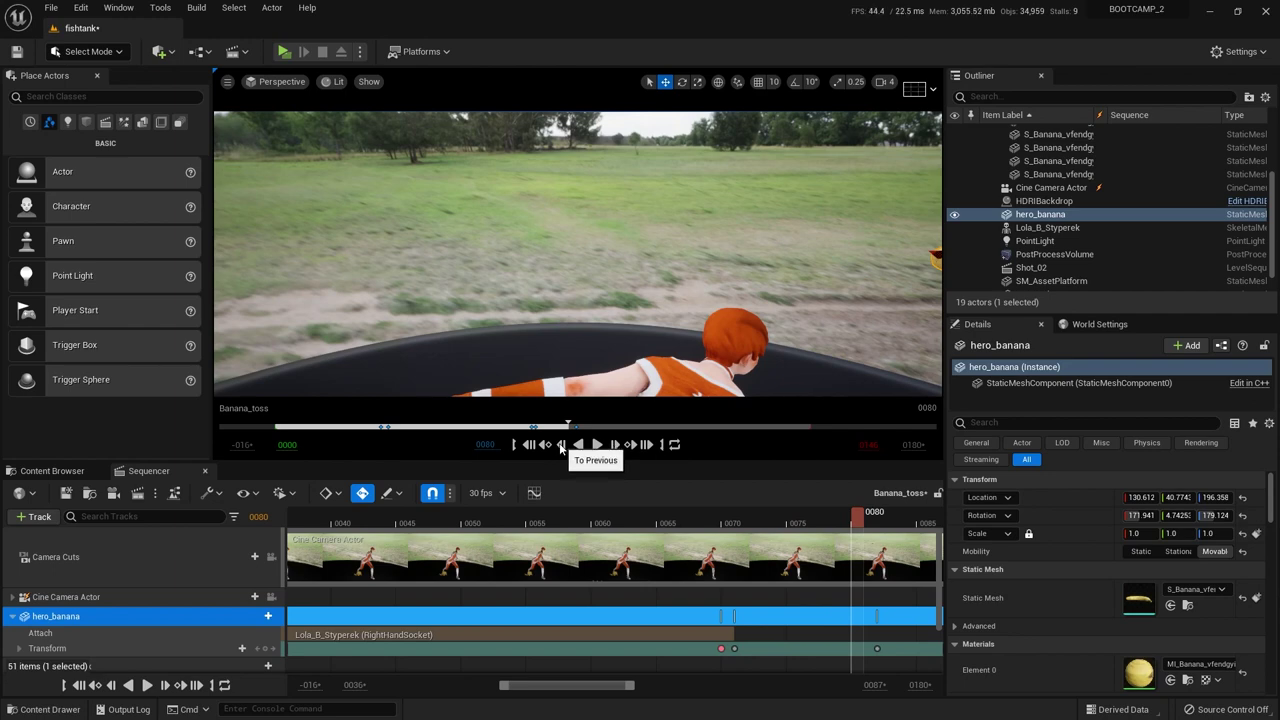
# Step back to frame 74 and review hero_banana's attach section and transform keys across the sequence.
pyautogui.click(561, 445)
pyautogui.click(561, 445)
pyautogui.click(561, 445)
pyautogui.click(561, 445)
pyautogui.click(561, 445)
pyautogui.click(561, 445)
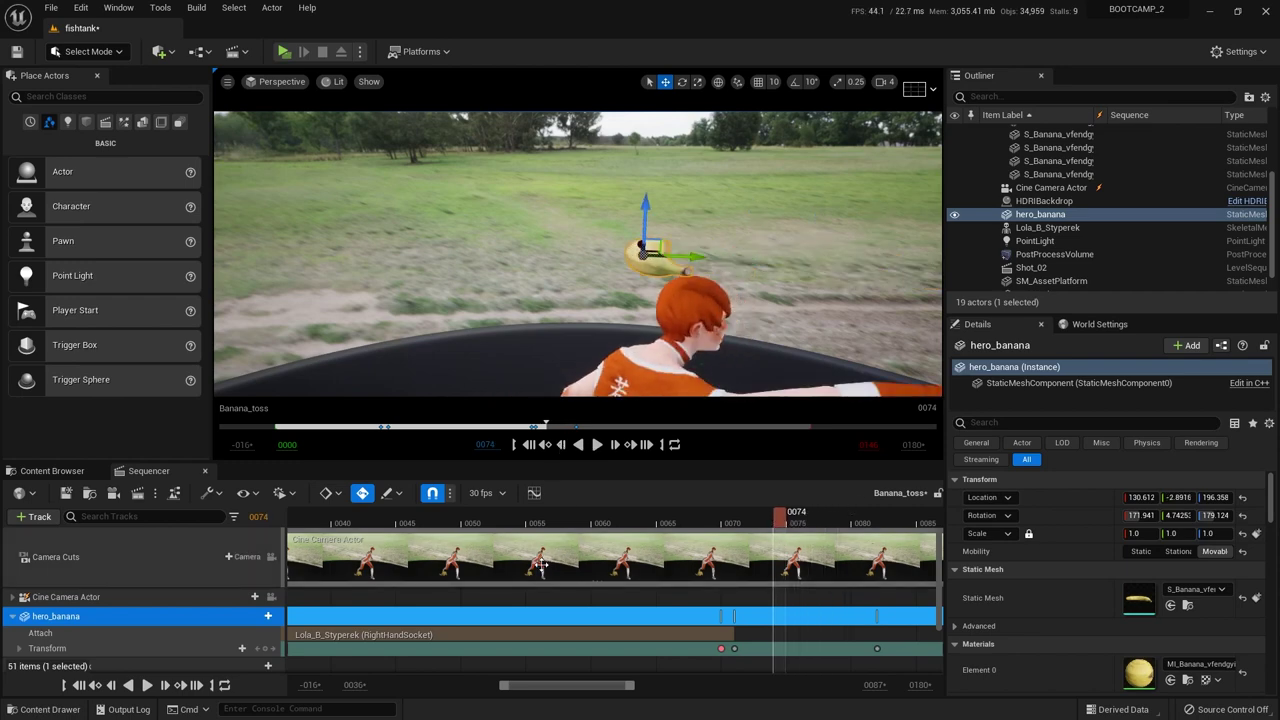
pyautogui.moveTo(506, 686); pyautogui.dragTo(420, 703)
pyautogui.moveTo(633, 687); pyautogui.dragTo(679, 693)
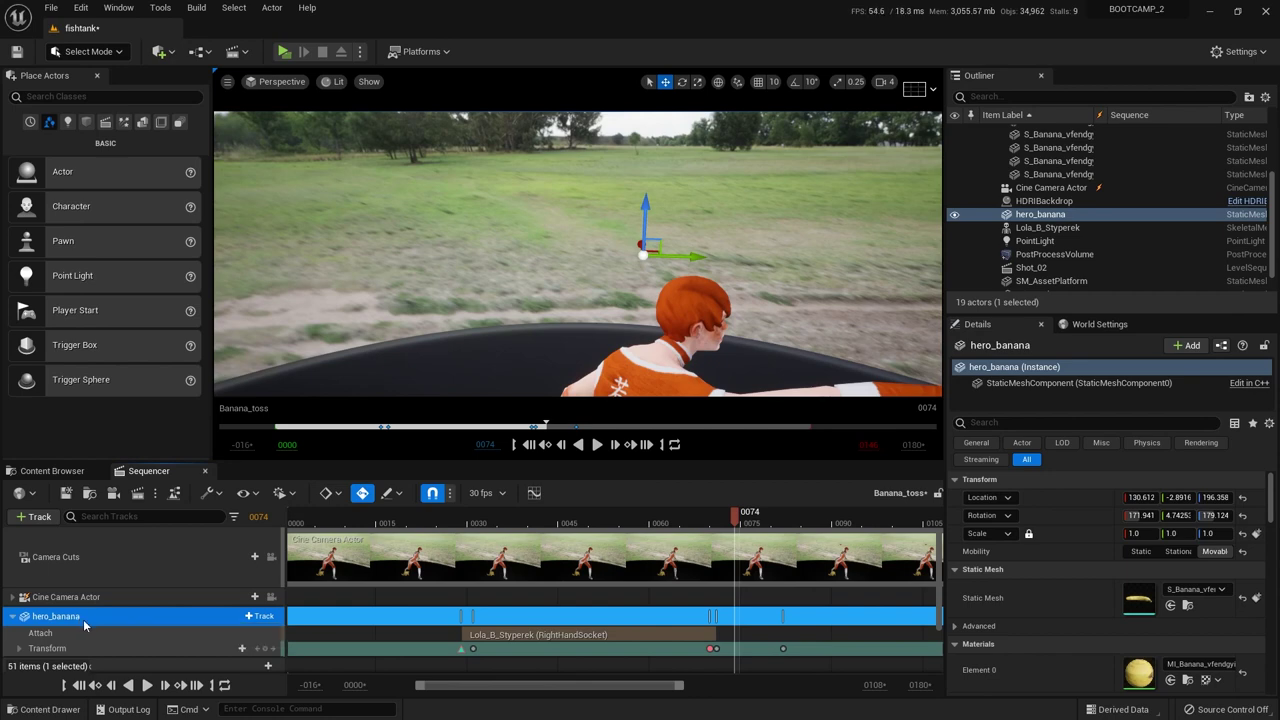
# Open the Lola_B_Styperek_Skeleton asset and inspect the RightHand bone and its RightHandSocket.
pyautogui.click(52, 470)
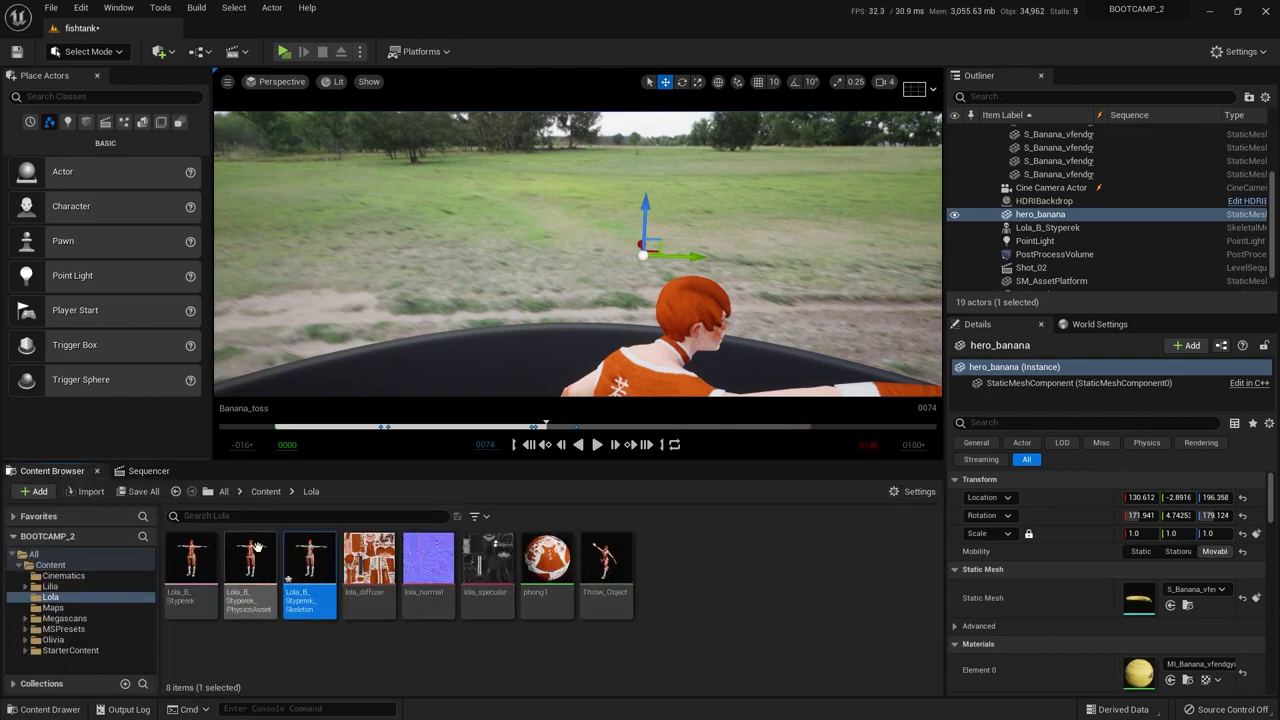
pyautogui.doubleClick(312, 560)
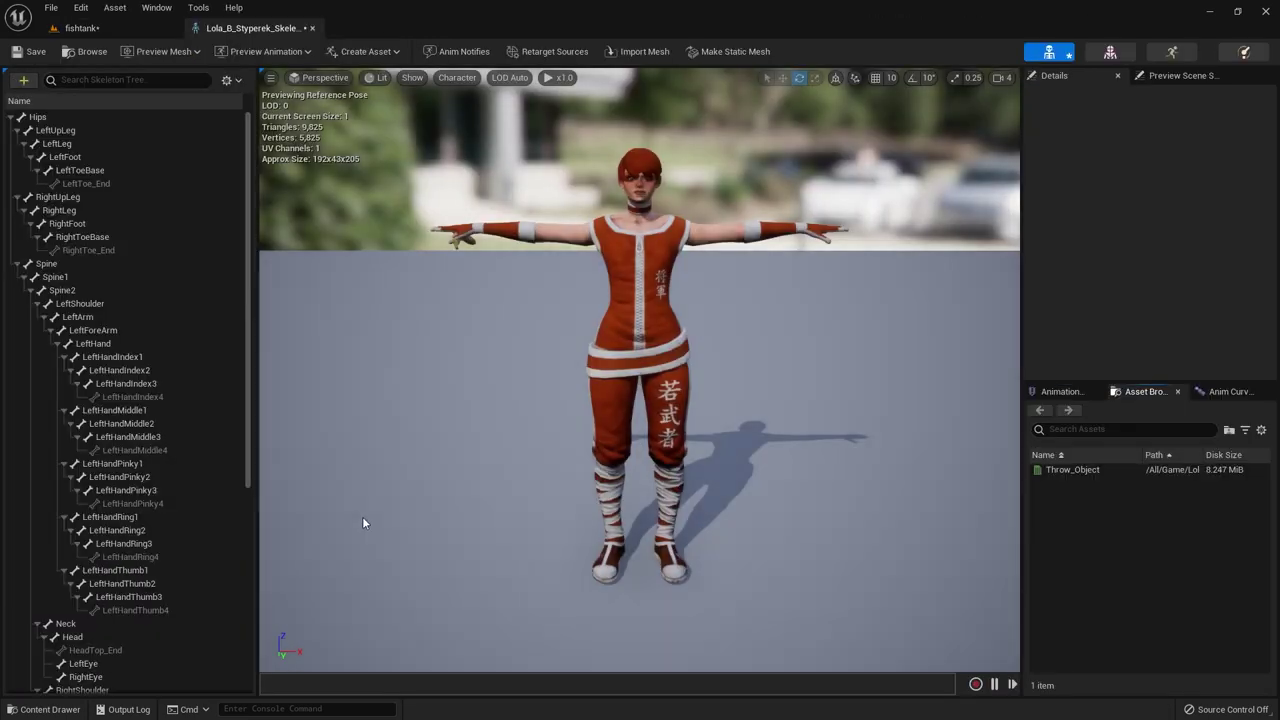
pyautogui.moveTo(247, 476); pyautogui.dragTo(228, 684)
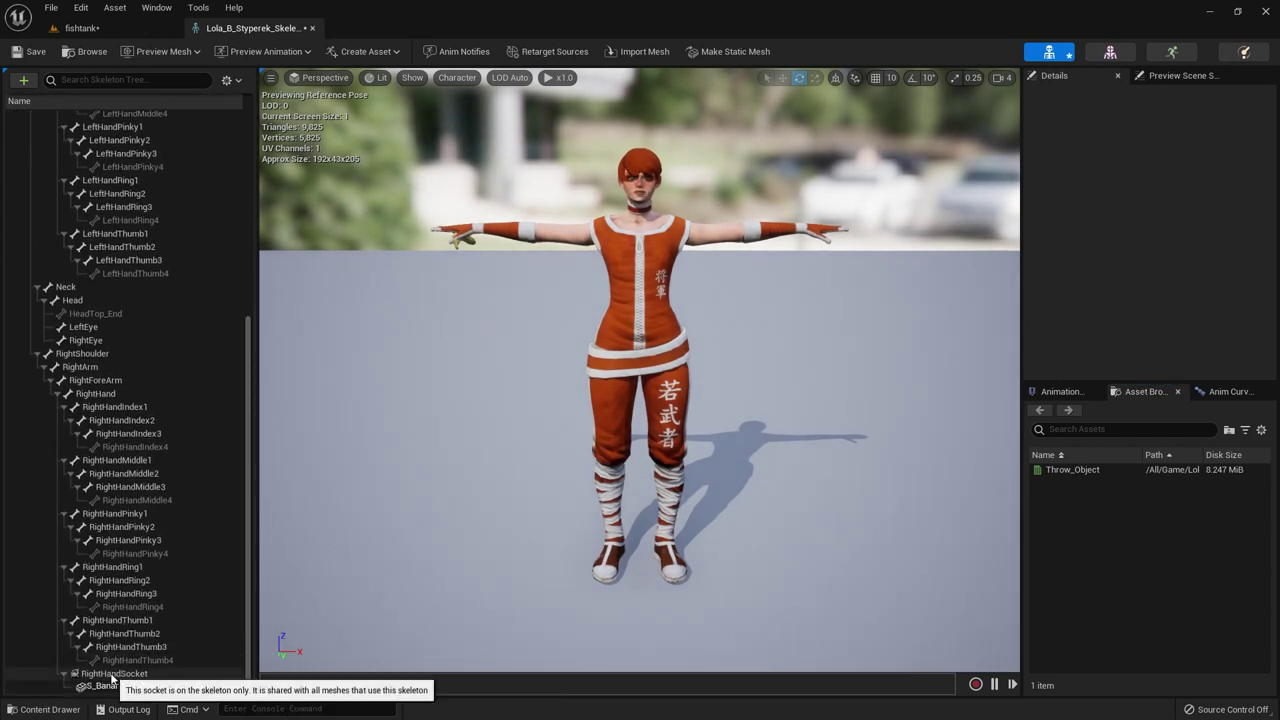
pyautogui.click(91, 394)
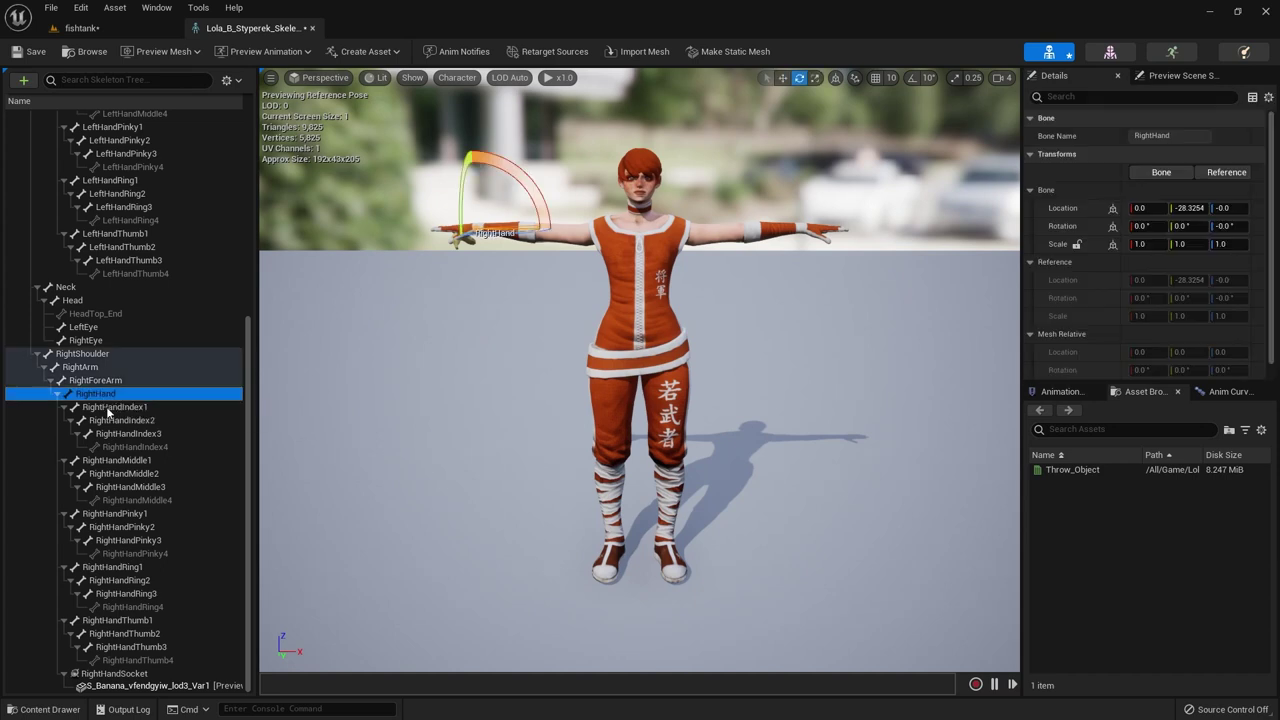
pyautogui.click(112, 673)
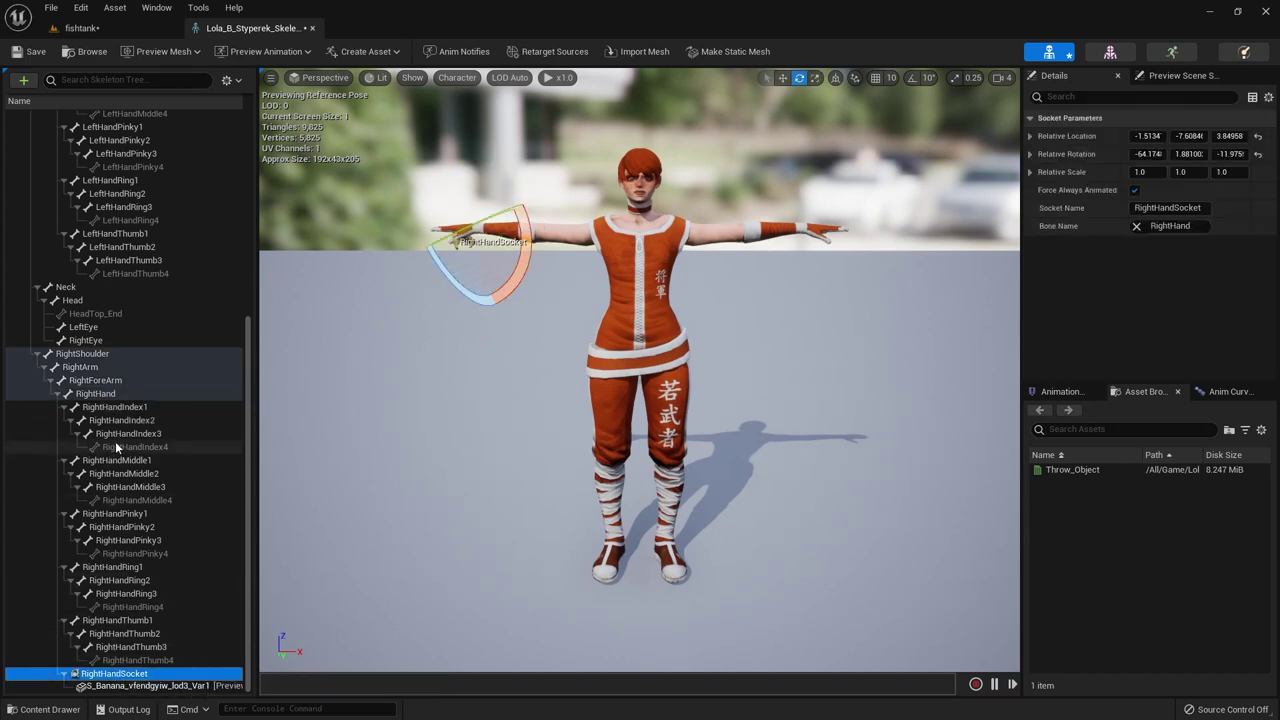
# Review the Add Socket option for the RightHand bone and the Add Preview Asset option for RightHandSocket without applying either.
pyautogui.rightClick(114, 393)
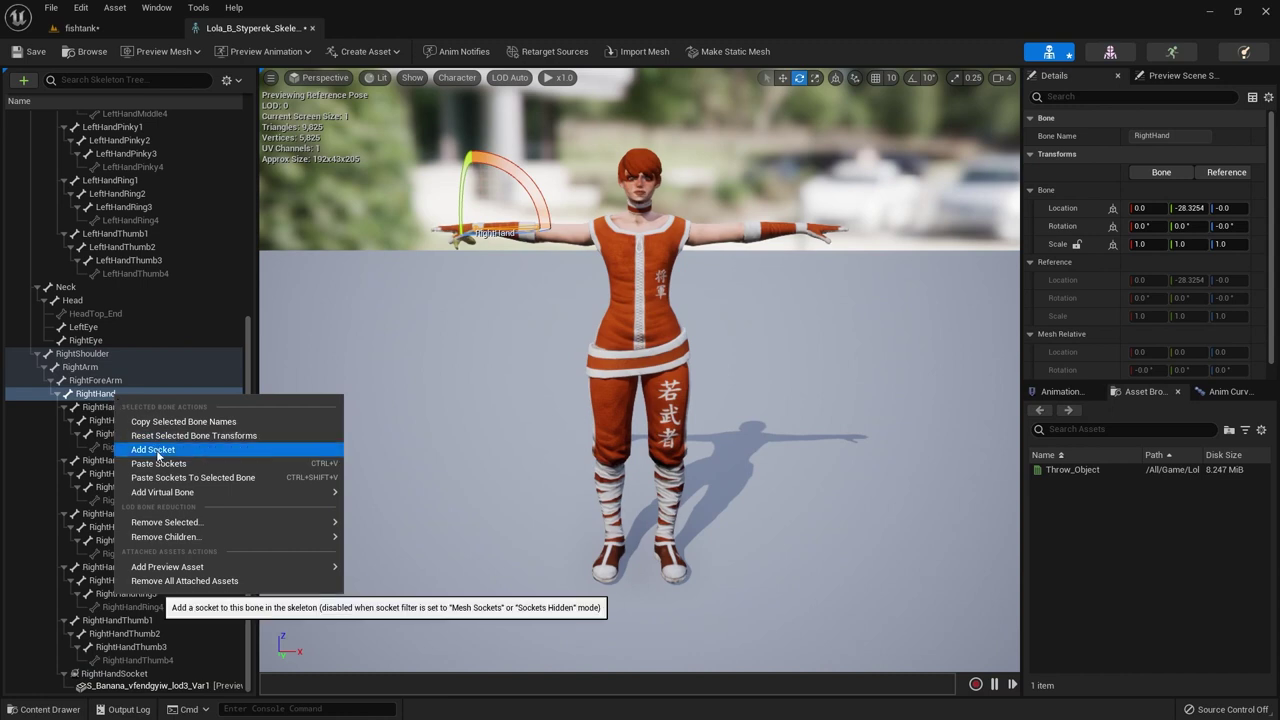
pyautogui.click(112, 674)
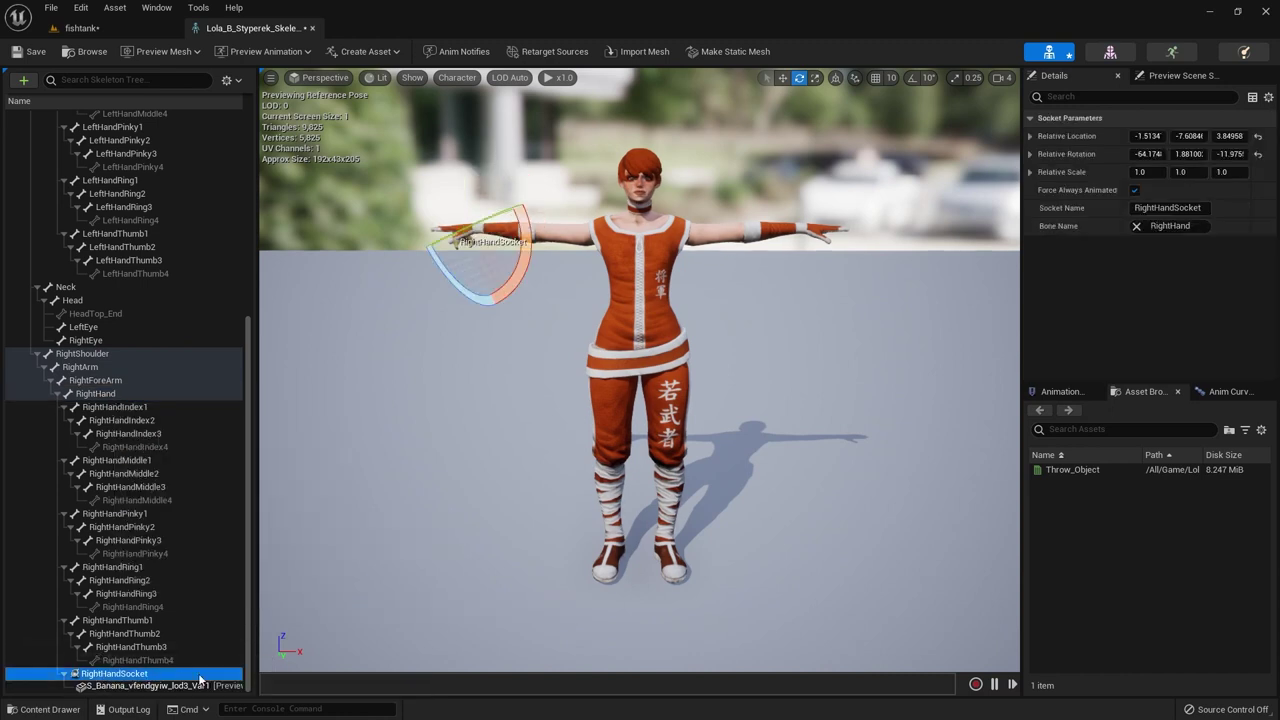
pyautogui.rightClick(140, 673)
pyautogui.moveTo(185, 645)
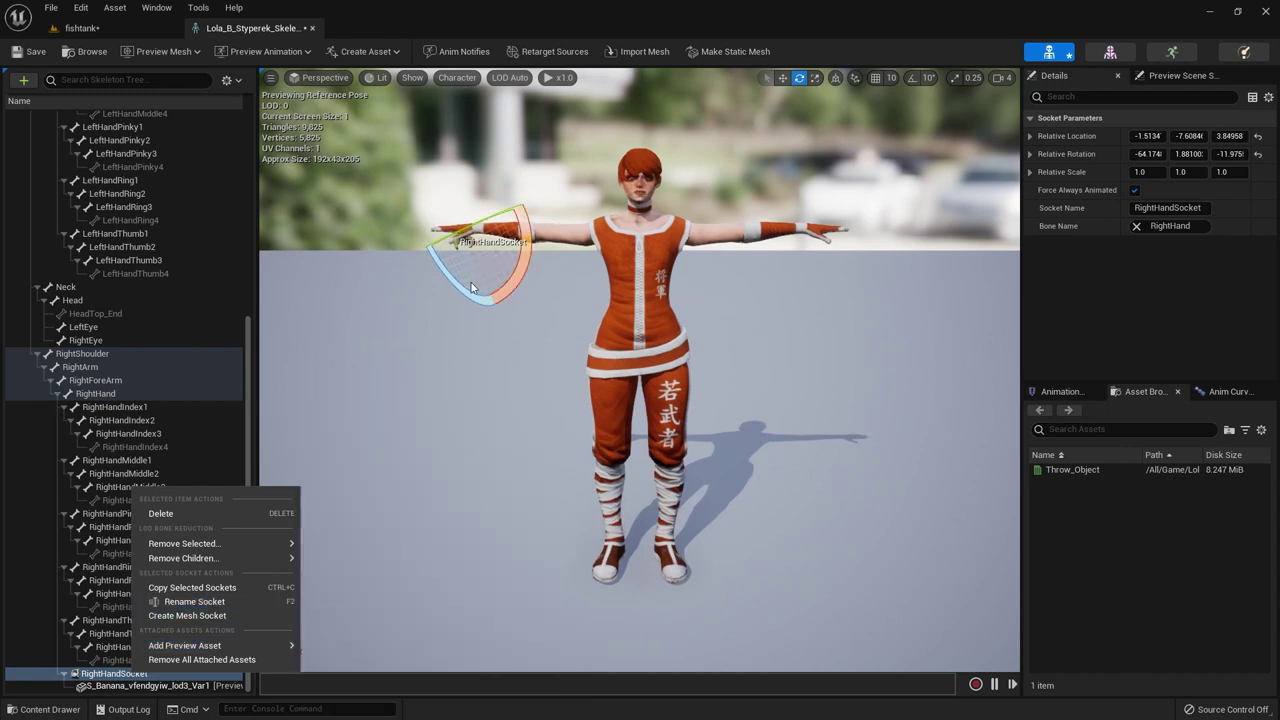
pyautogui.click(412, 495)
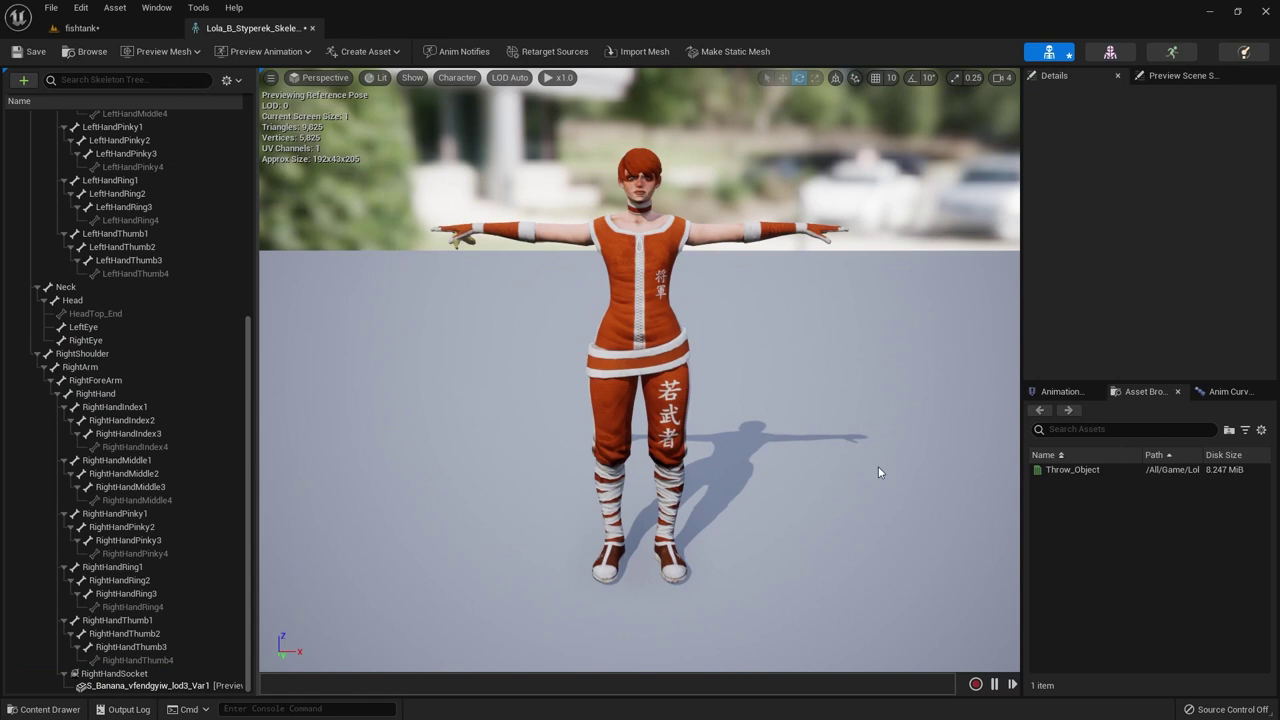
# Preview the Throw_Object animation with the banana in the hand, and close the animation and skeleton editors.
pyautogui.click(1068, 469)
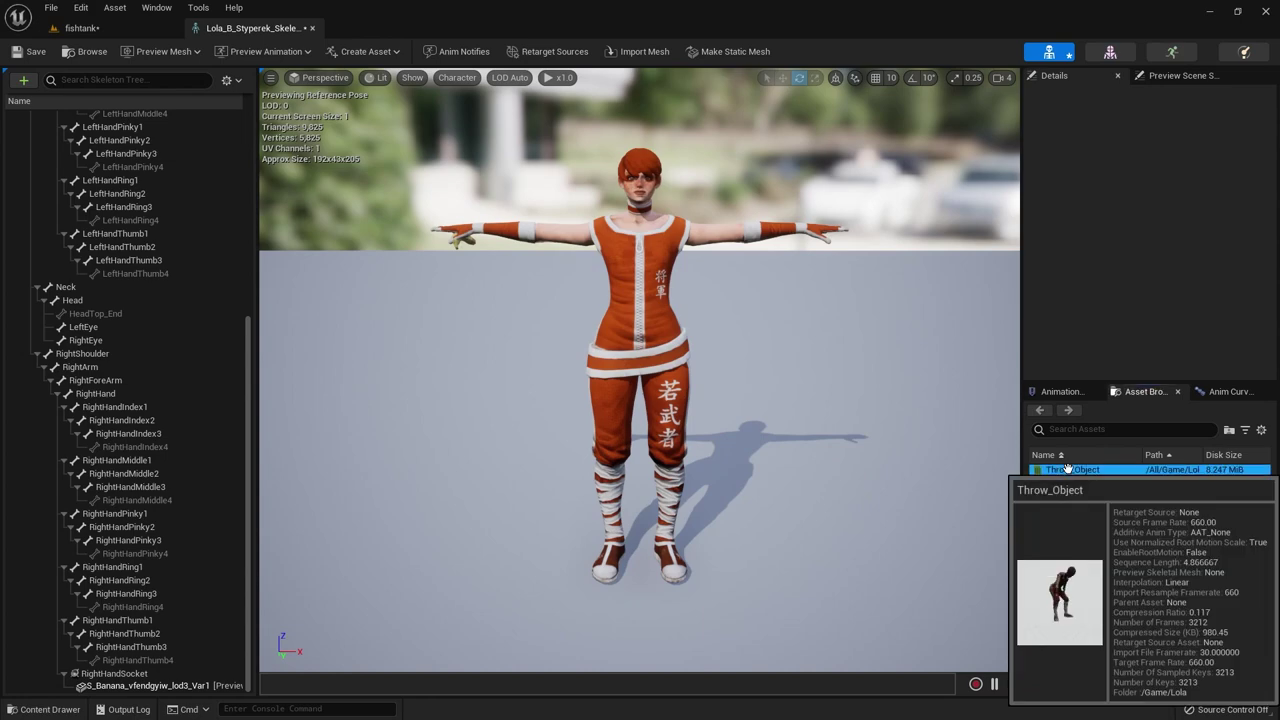
pyautogui.doubleClick(1068, 469)
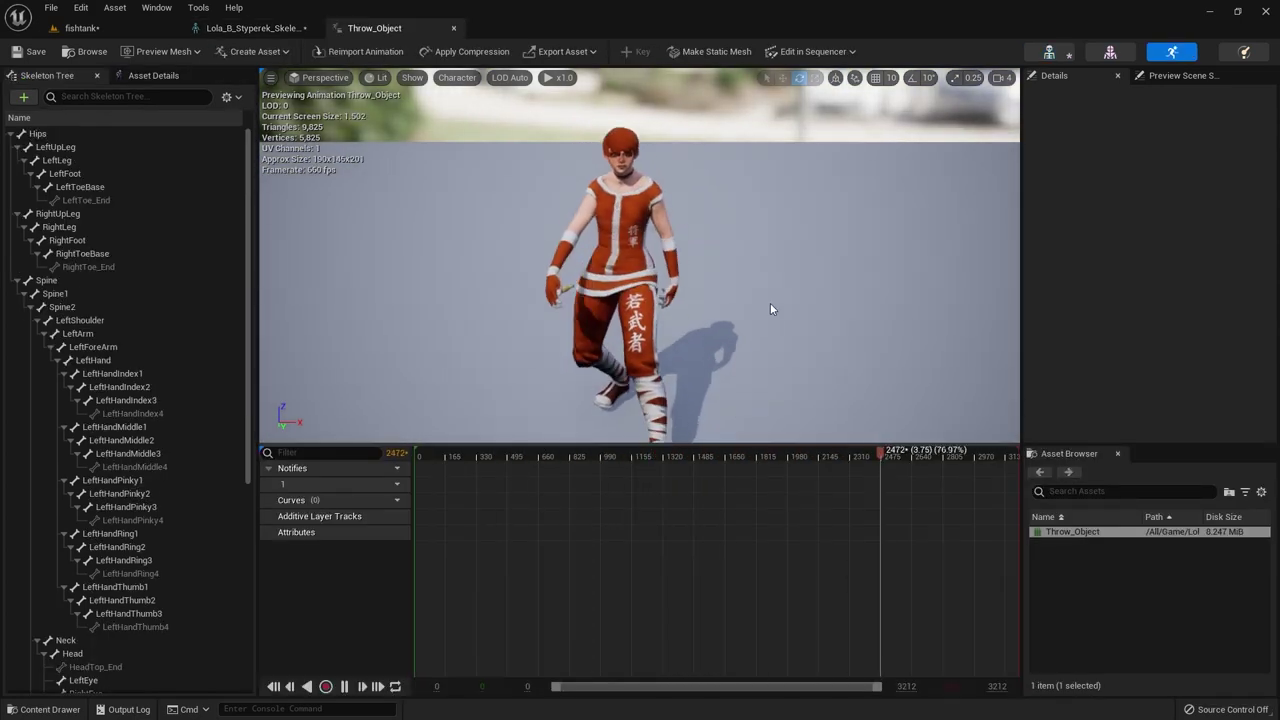
pyautogui.click(453, 28)
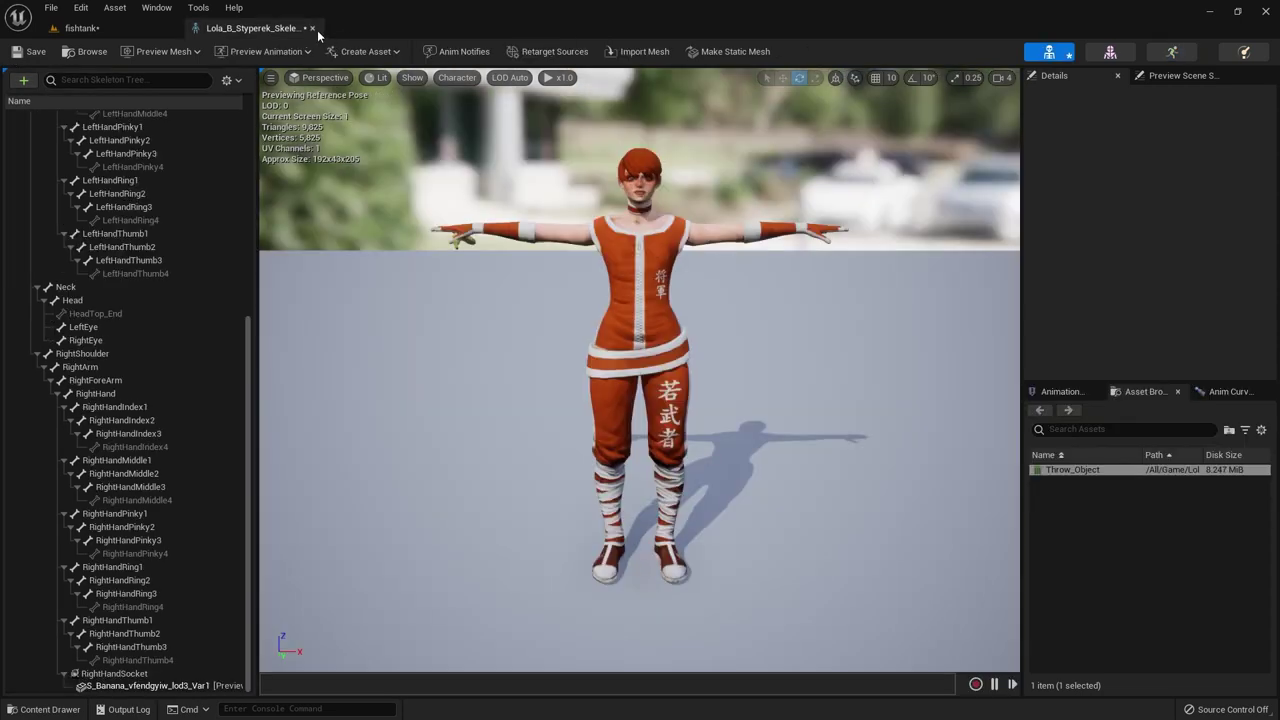
pyautogui.click(312, 28)
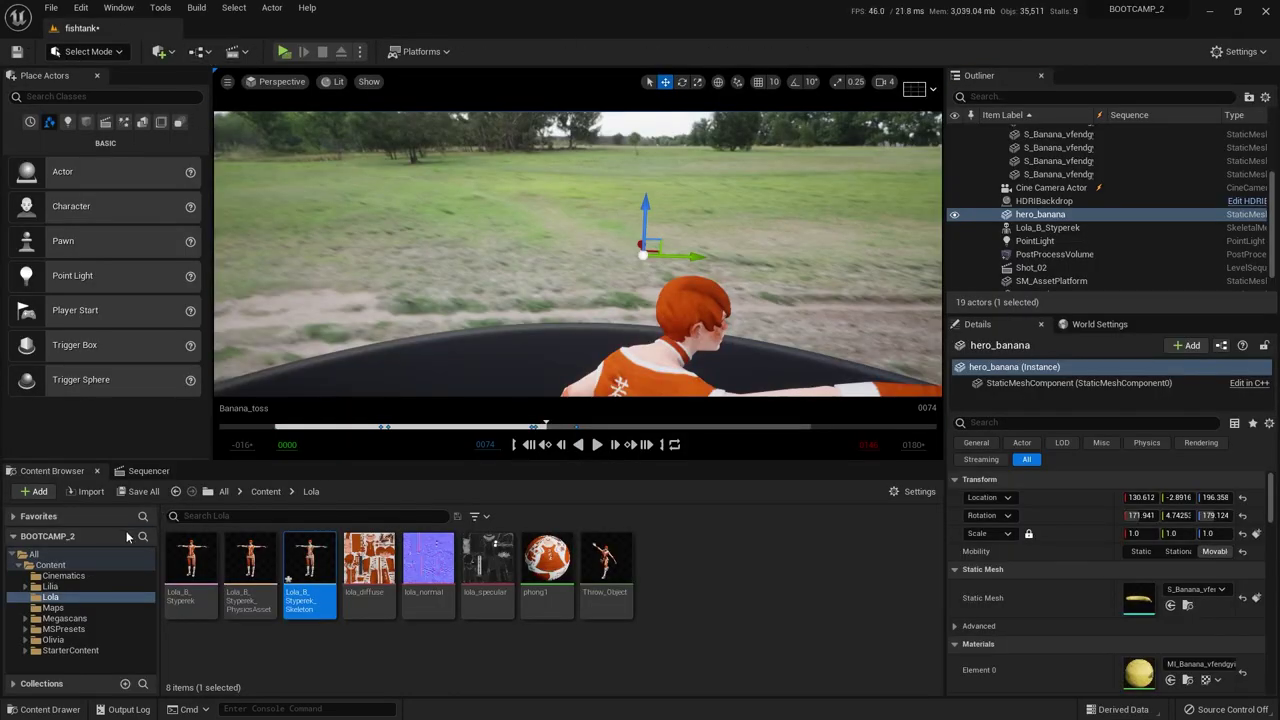
# Return to the Sequencer and show the Attach track options available for hero_banana.
pyautogui.click(148, 471)
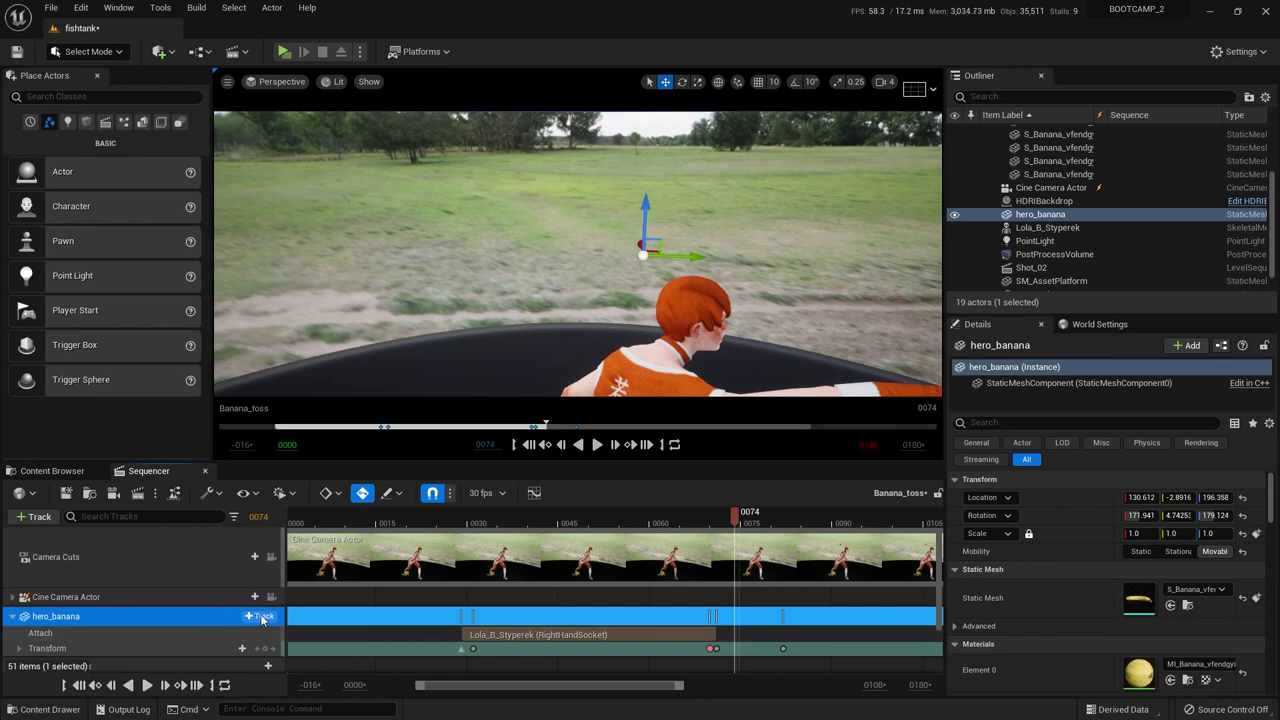
pyautogui.click(262, 617)
pyautogui.moveTo(285, 468)
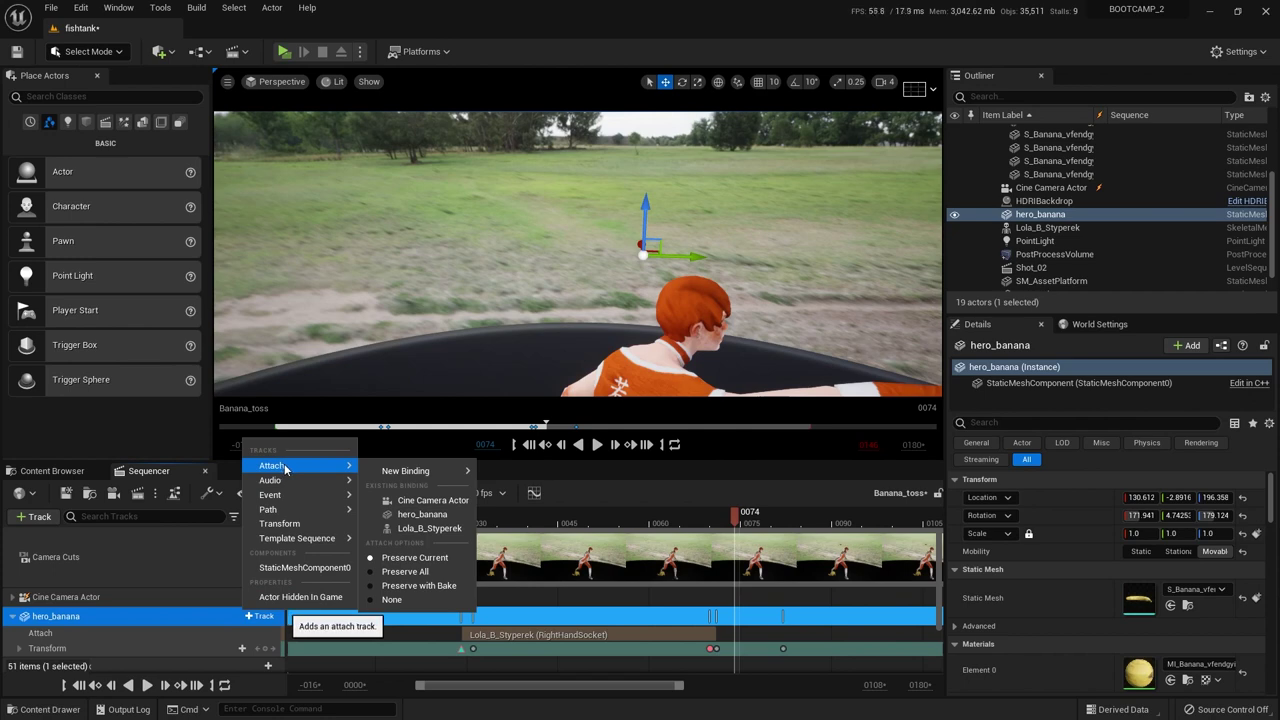